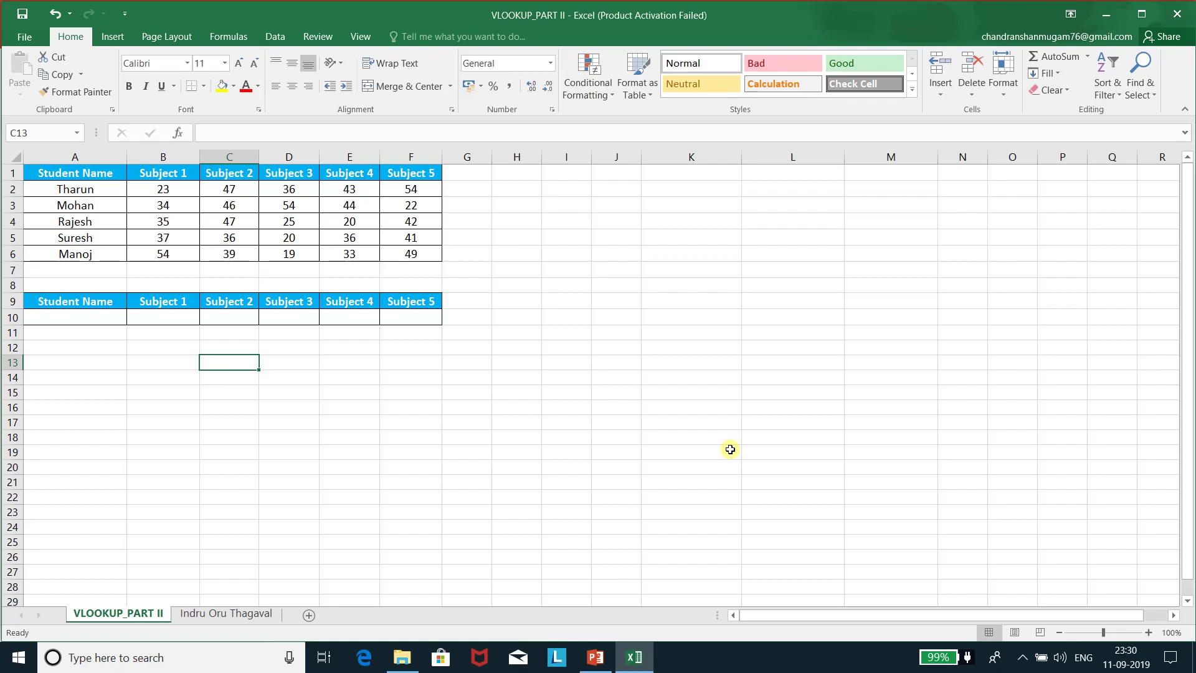
Give cell A10 List data validation sourced from =$A$2:$A$6, the student names
left_click(98, 175)
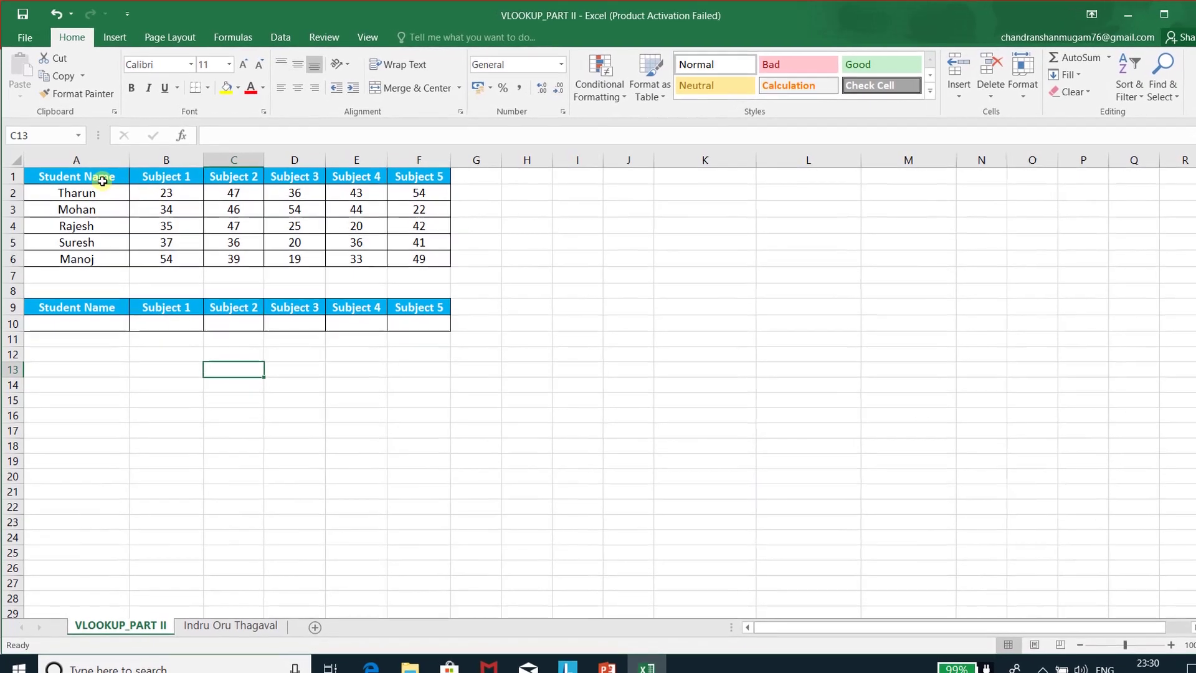
left_click(438, 264, "shift")
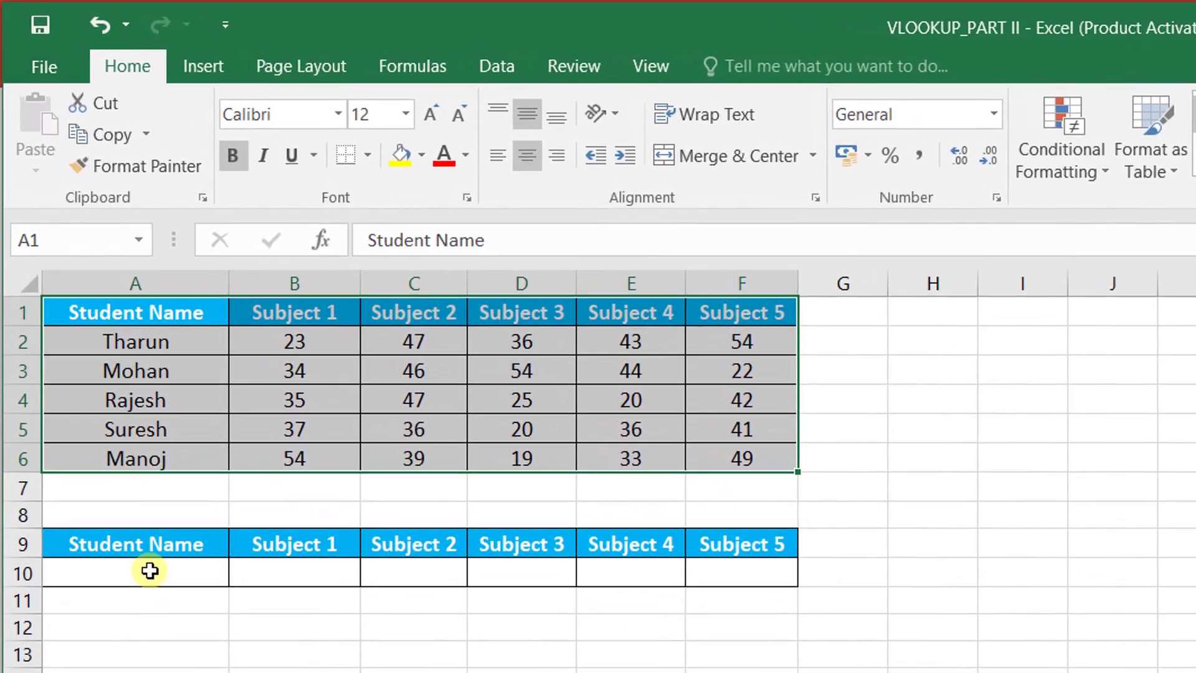
left_click(137, 519)
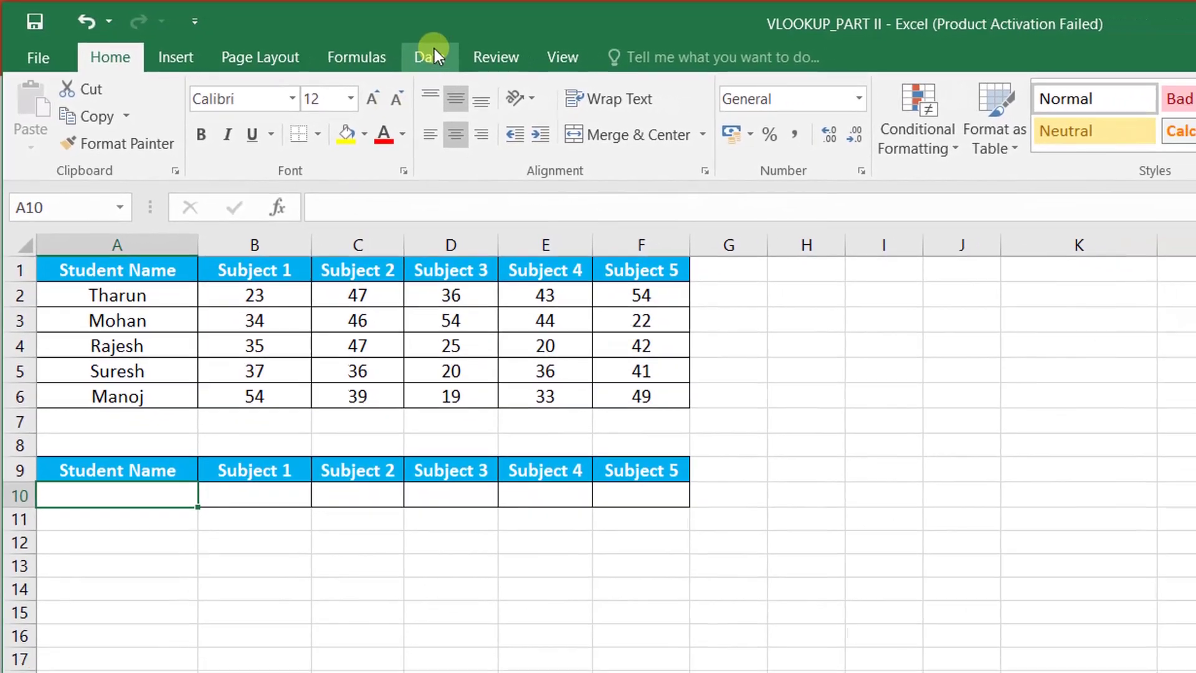
left_click(415, 52)
left_click(1115, 134)
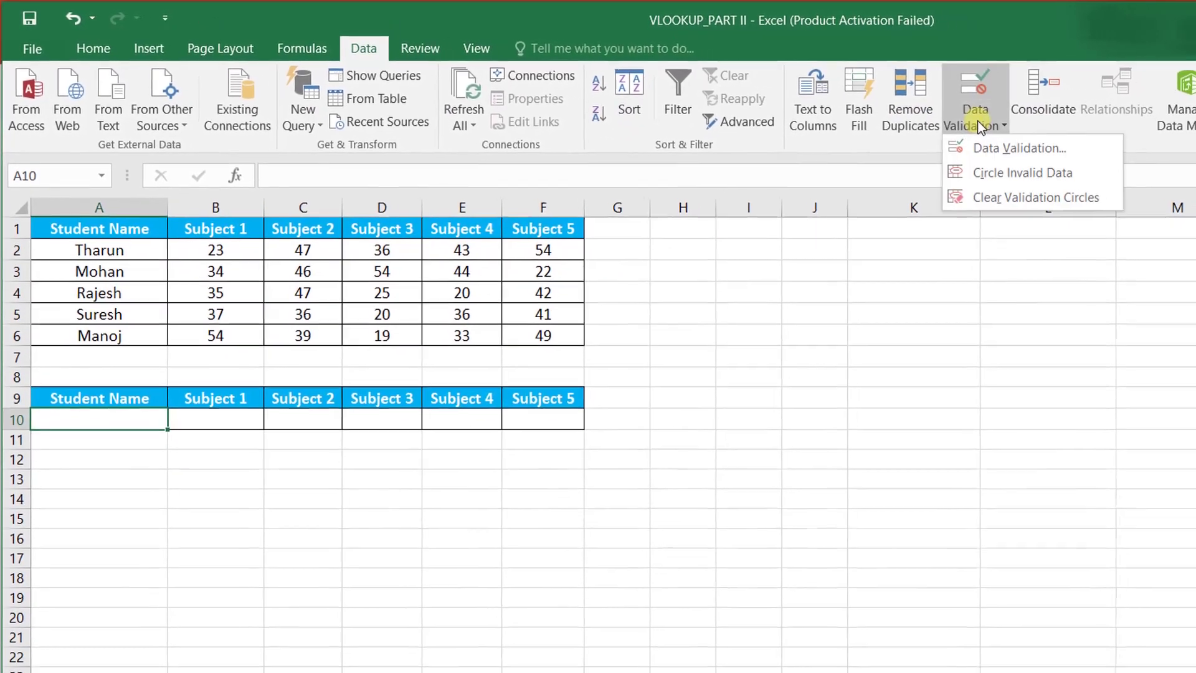
left_click(973, 141)
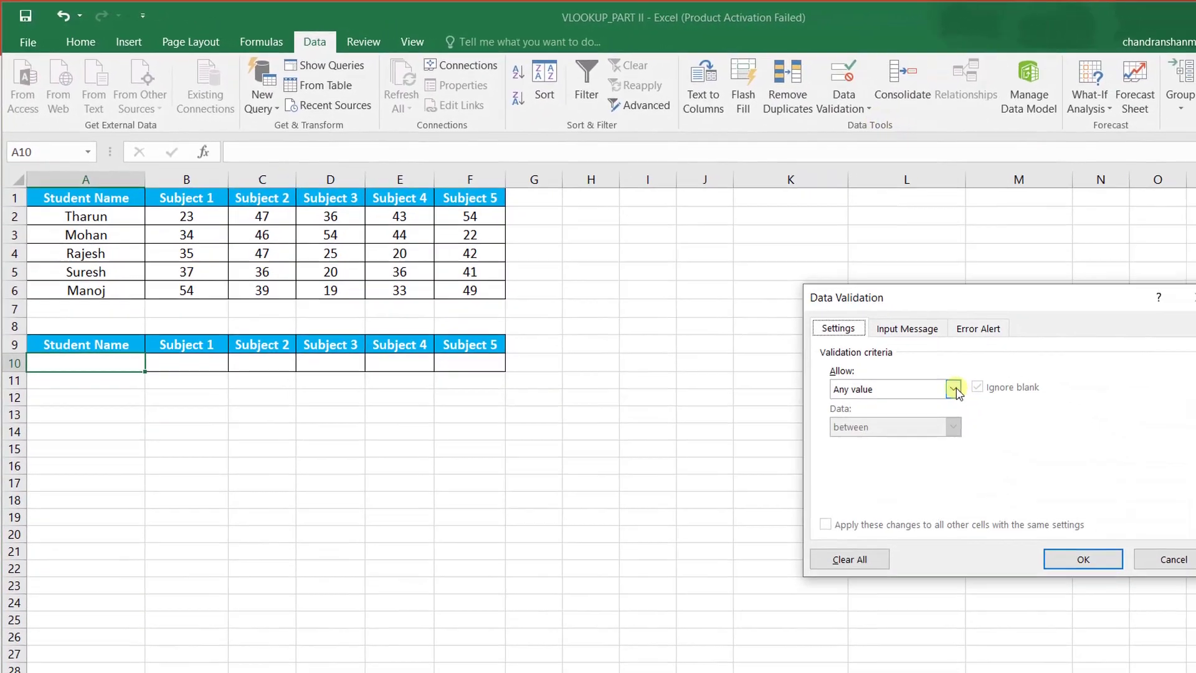
left_click(928, 378)
left_click(835, 430)
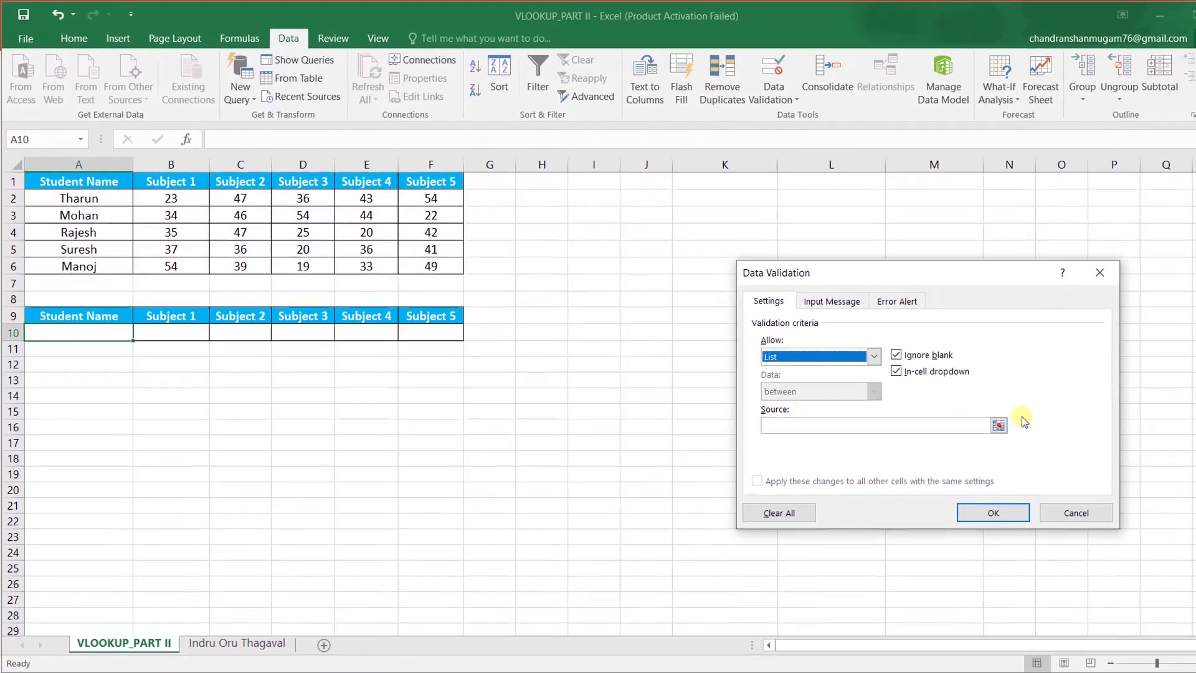
left_click(984, 419)
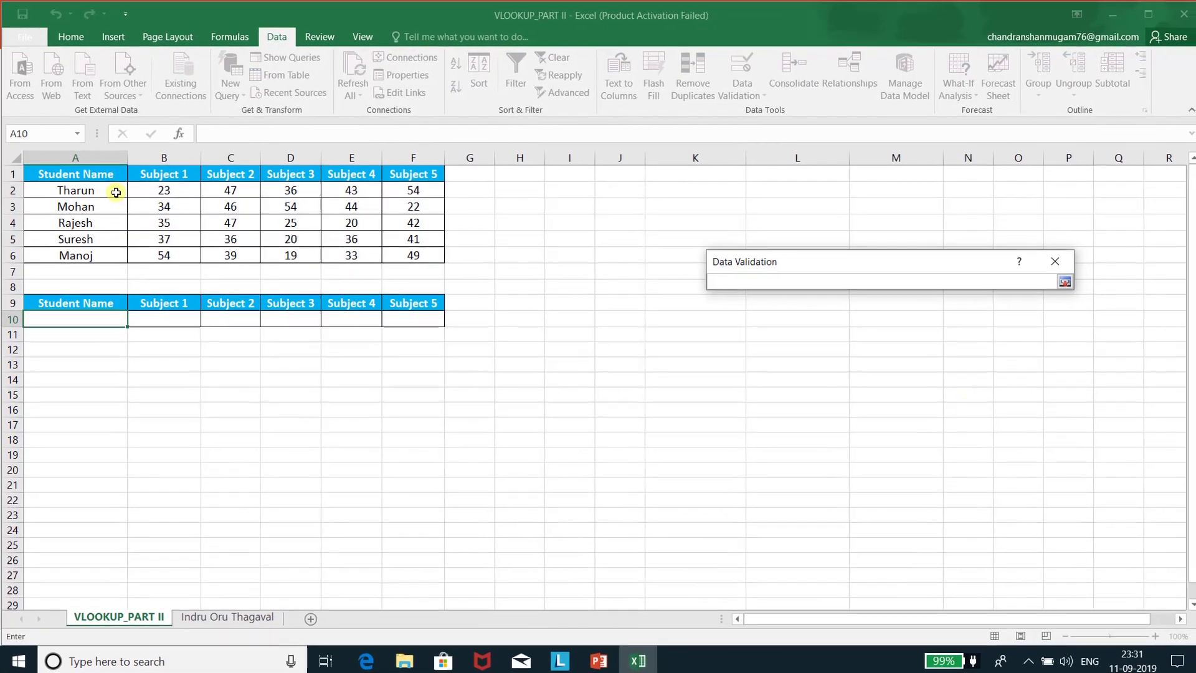
left_click(110, 190)
left_click_drag(107, 185, 105, 256)
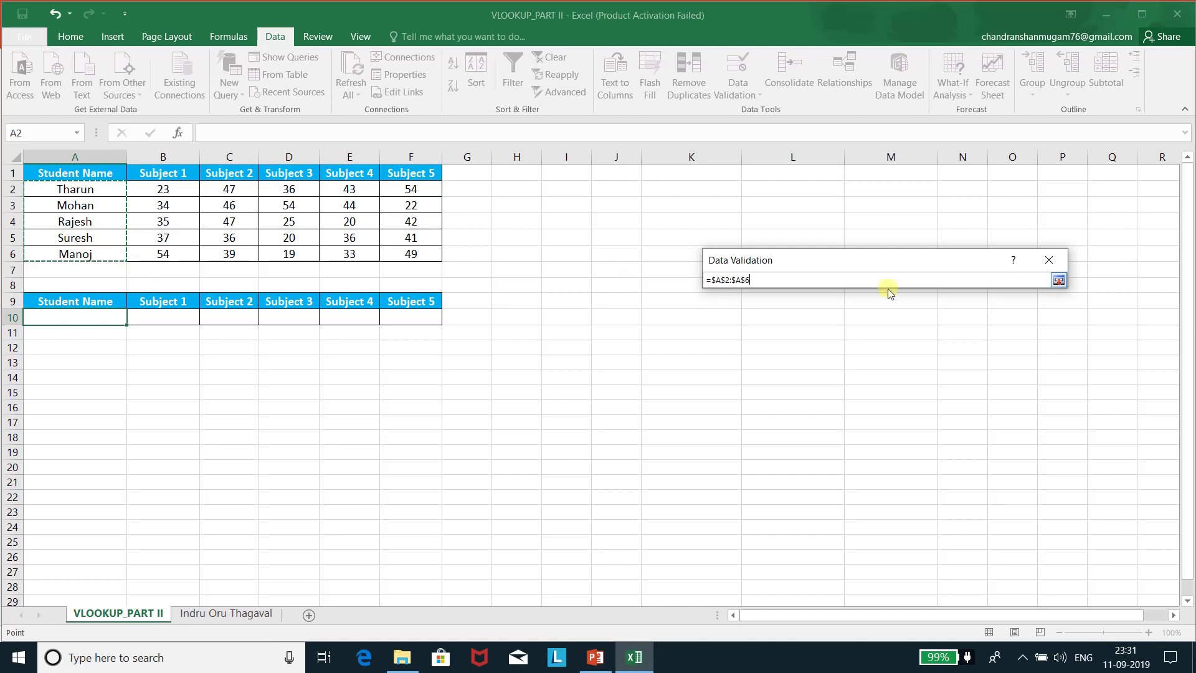
left_click(1059, 280)
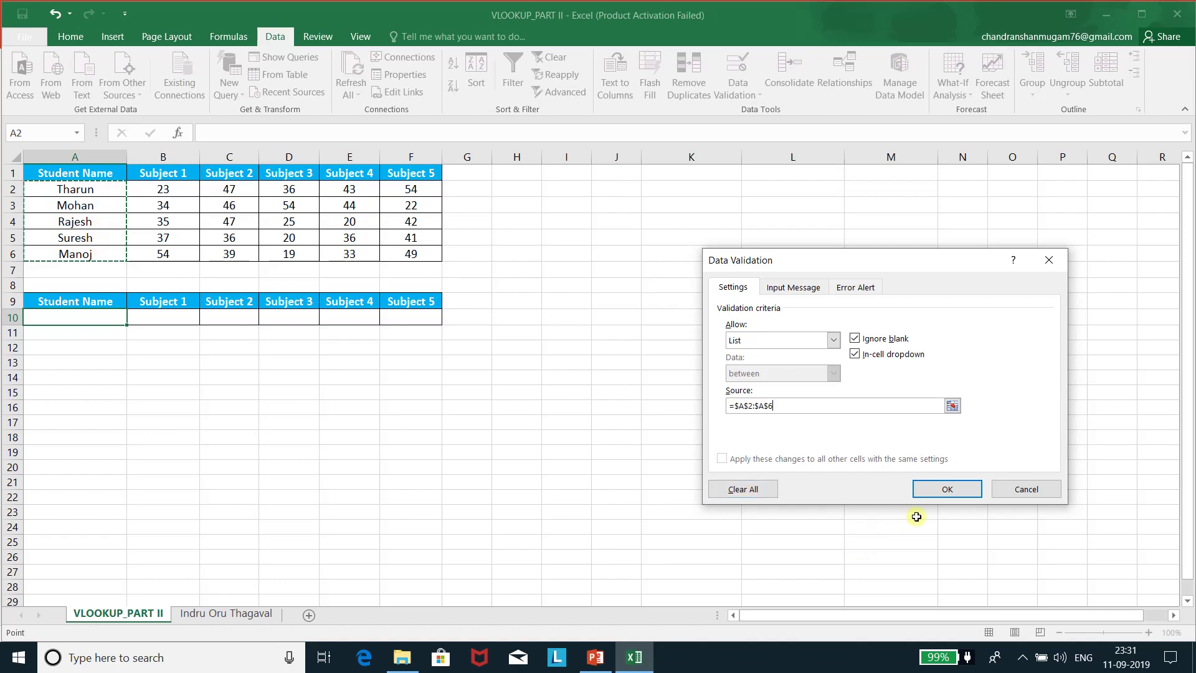
left_click(945, 489)
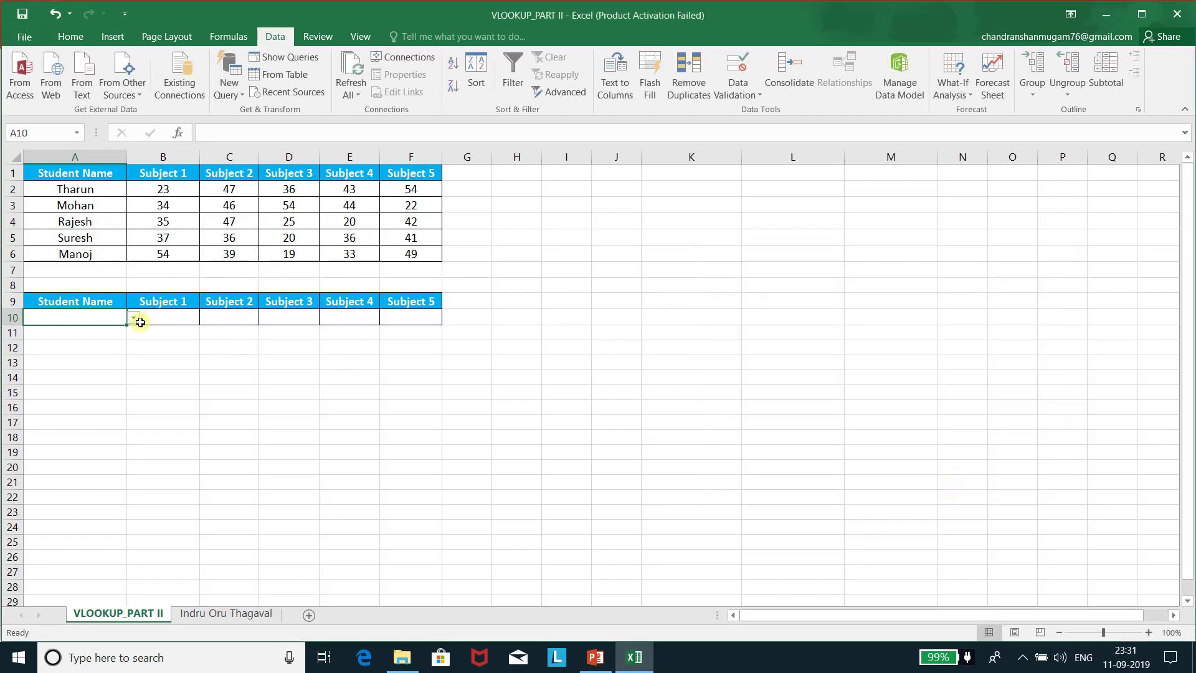
Pick Rajesh from A10's name list and select the score cells B10:F10
left_click(133, 317)
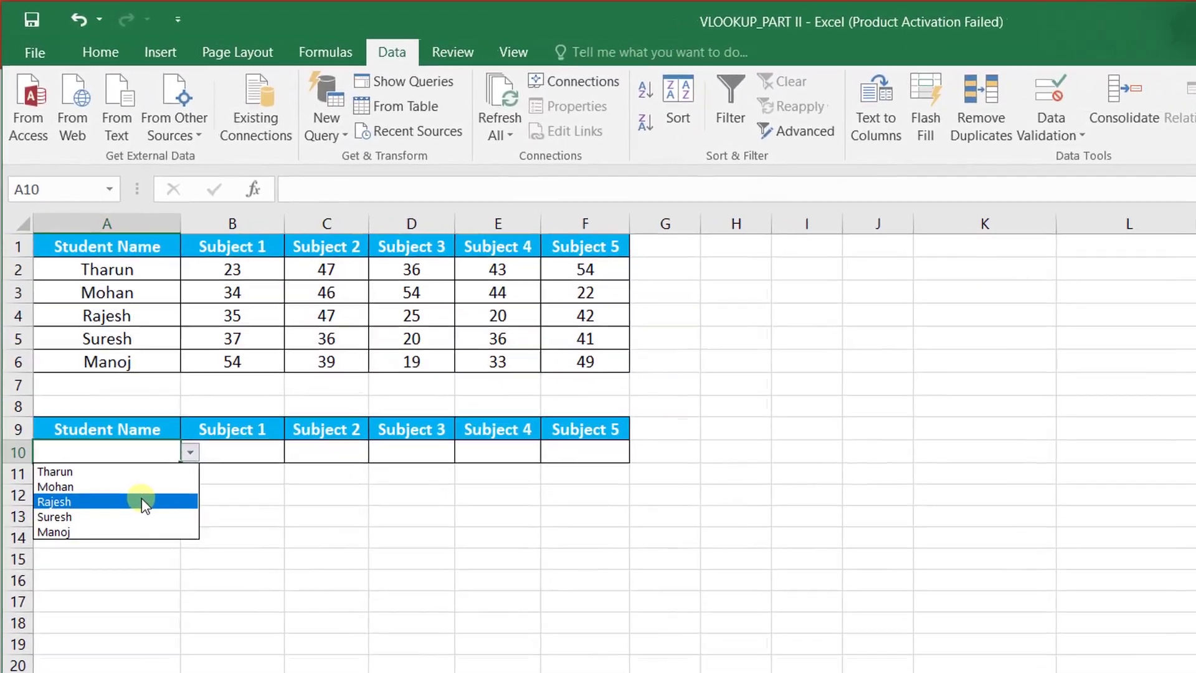
key("Escape")
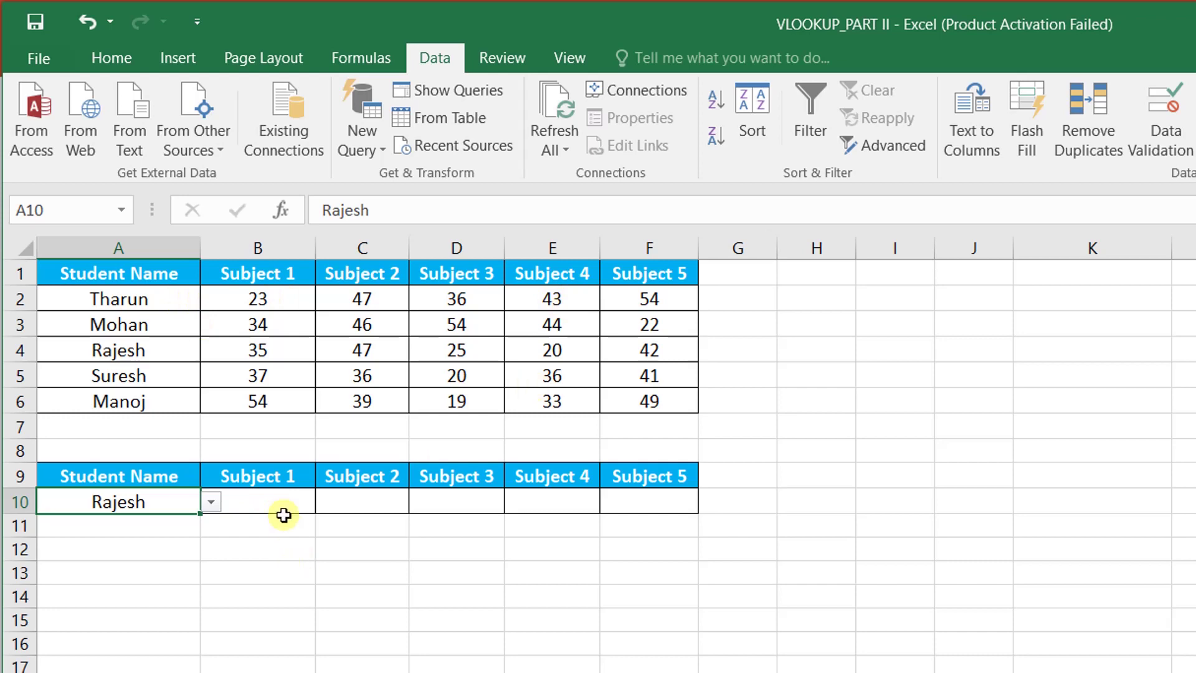
left_click_drag(280, 495, 660, 504)
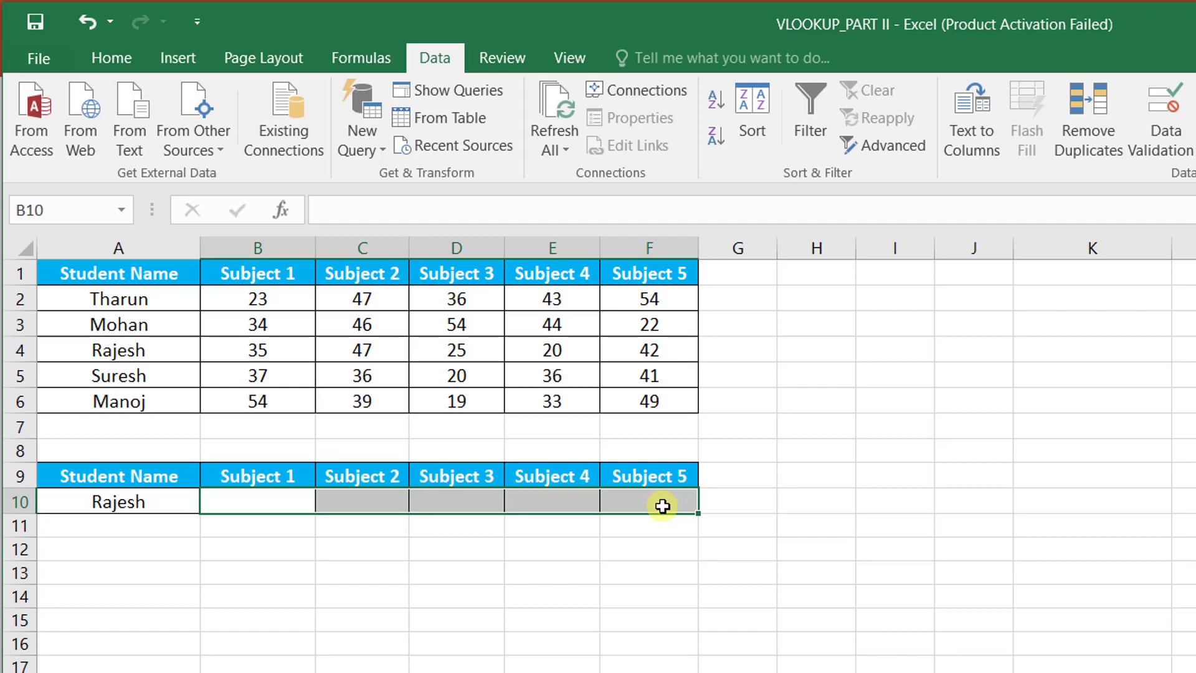
Step through cells B10 to F10, then fill B10's content across to F10
left_click(275, 498)
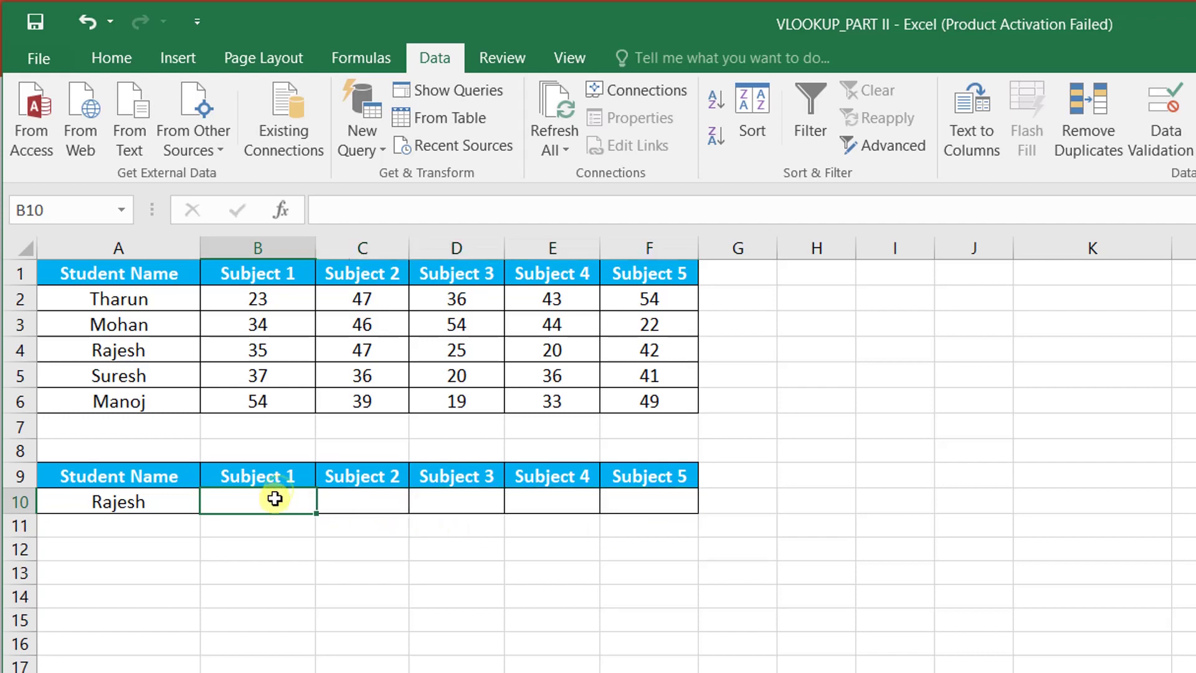
left_click(377, 503)
left_click(451, 504)
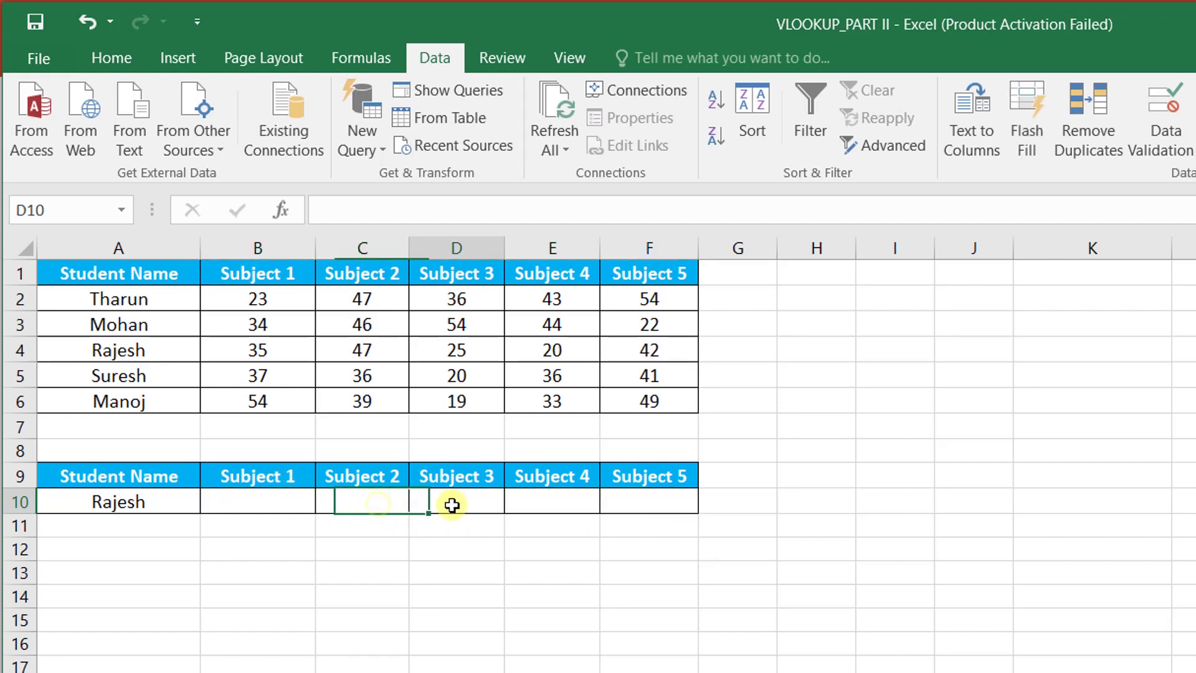
left_click(552, 507)
left_click(640, 499)
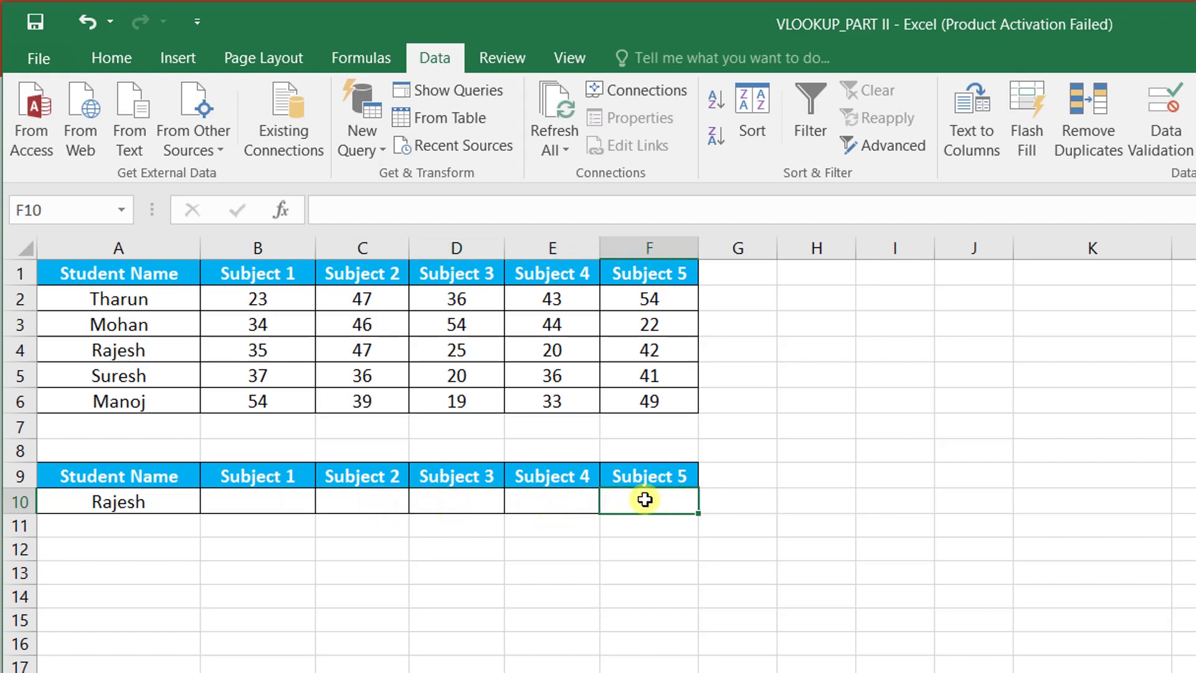
left_click(288, 501)
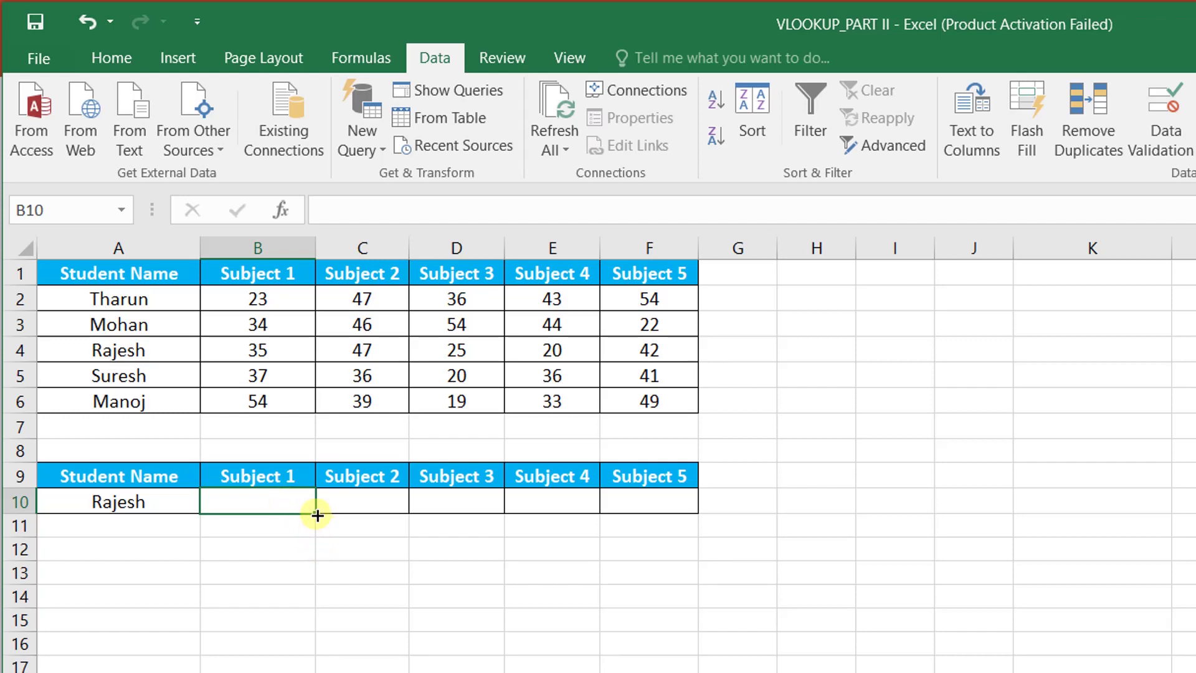
left_click_drag(320, 513, 679, 511)
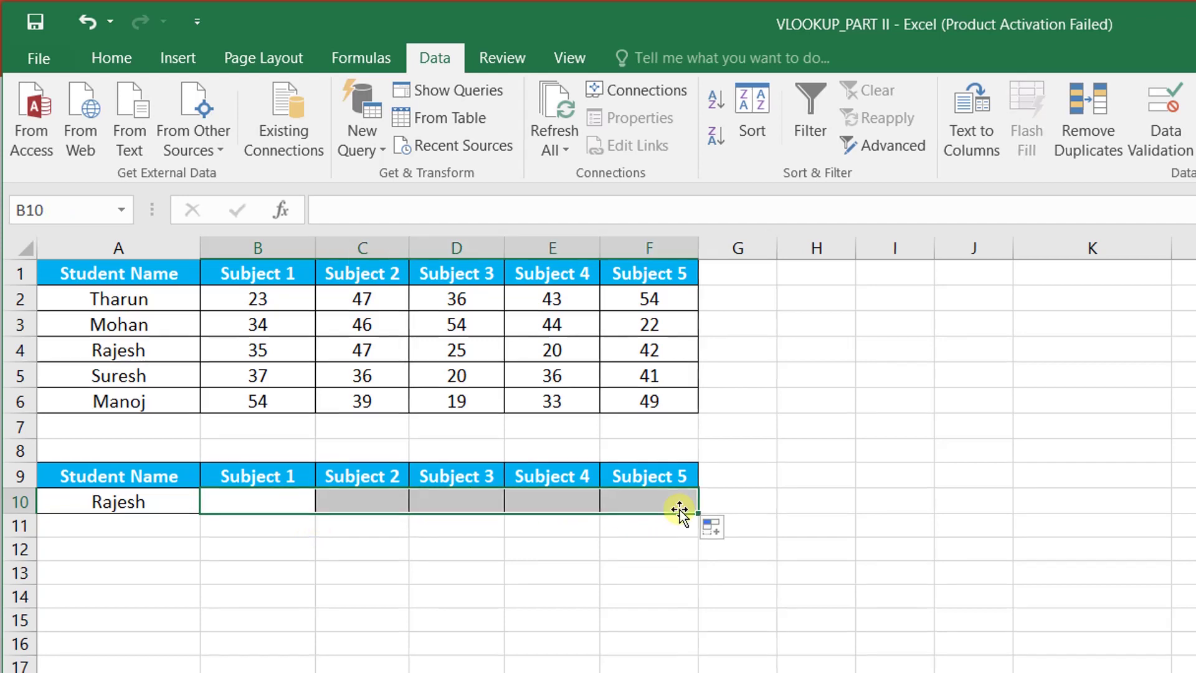
left_click(1125, 579)
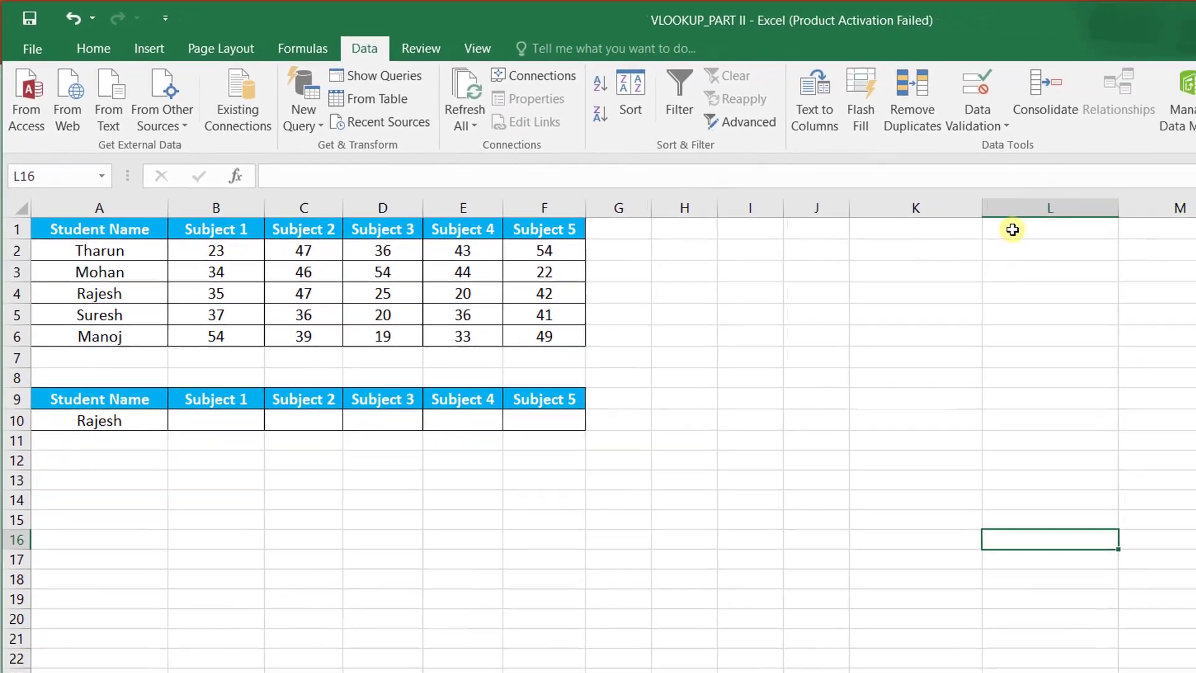
Enter 'CSK Education TV' in L1 and the formula =L1 in L3
left_click(1097, 246)
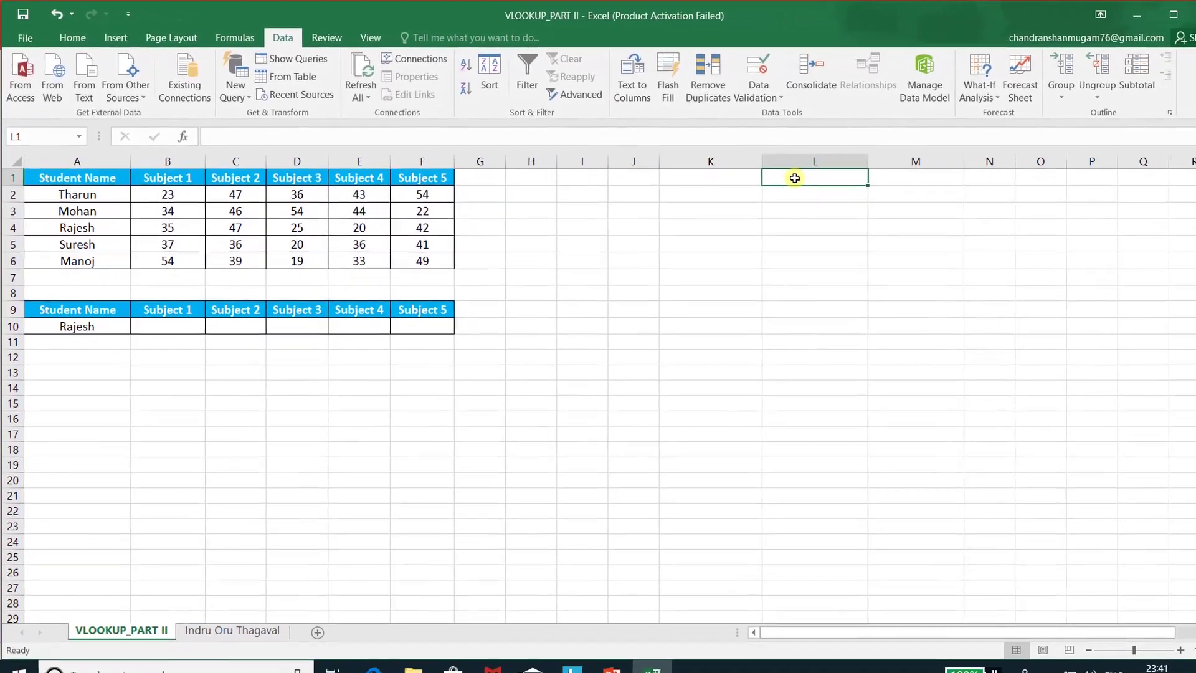
type("CSK Edu")
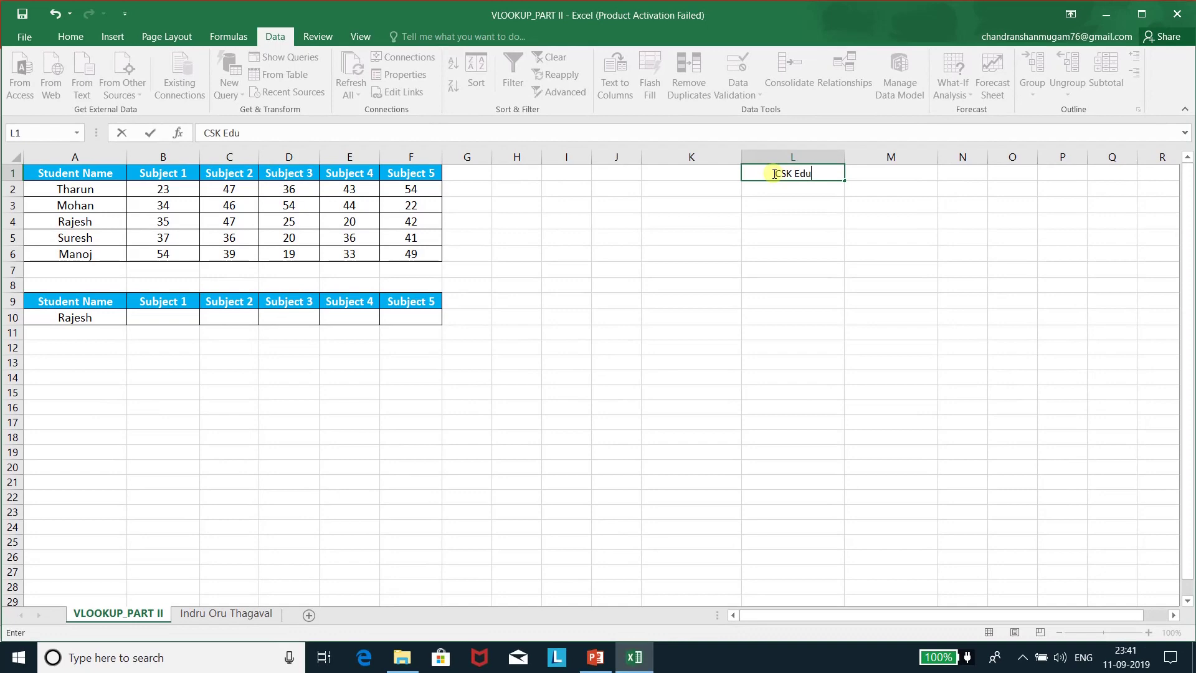
type("cation TV")
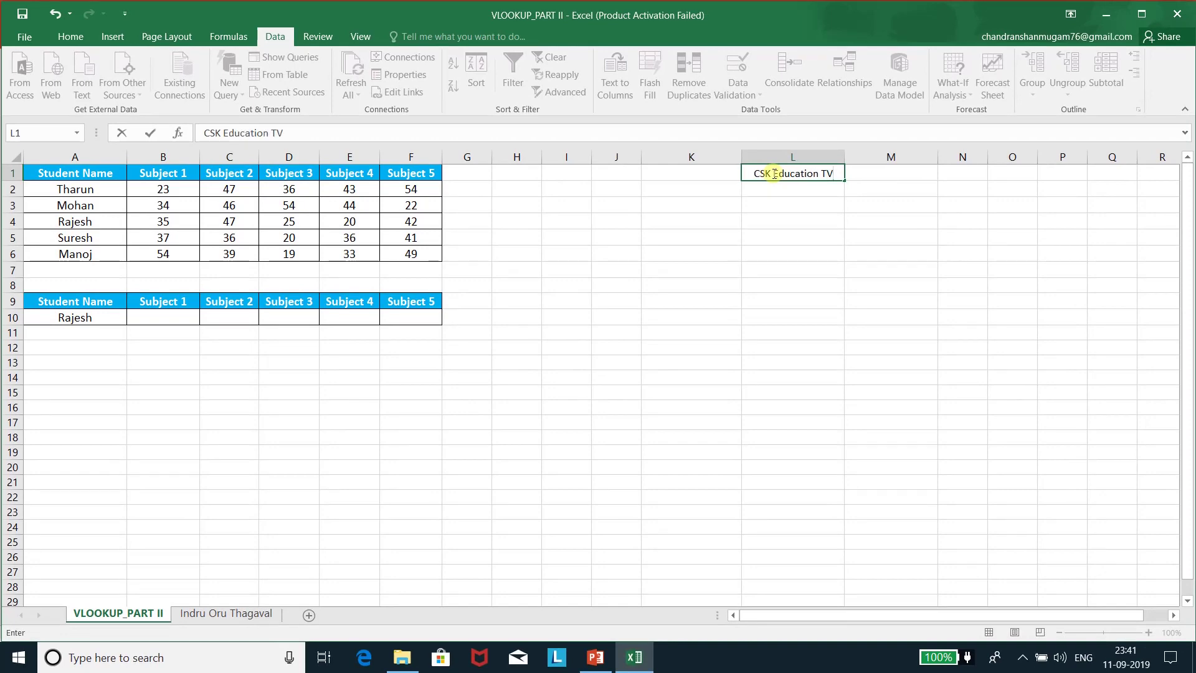
key("Return")
key("Return")
type("=")
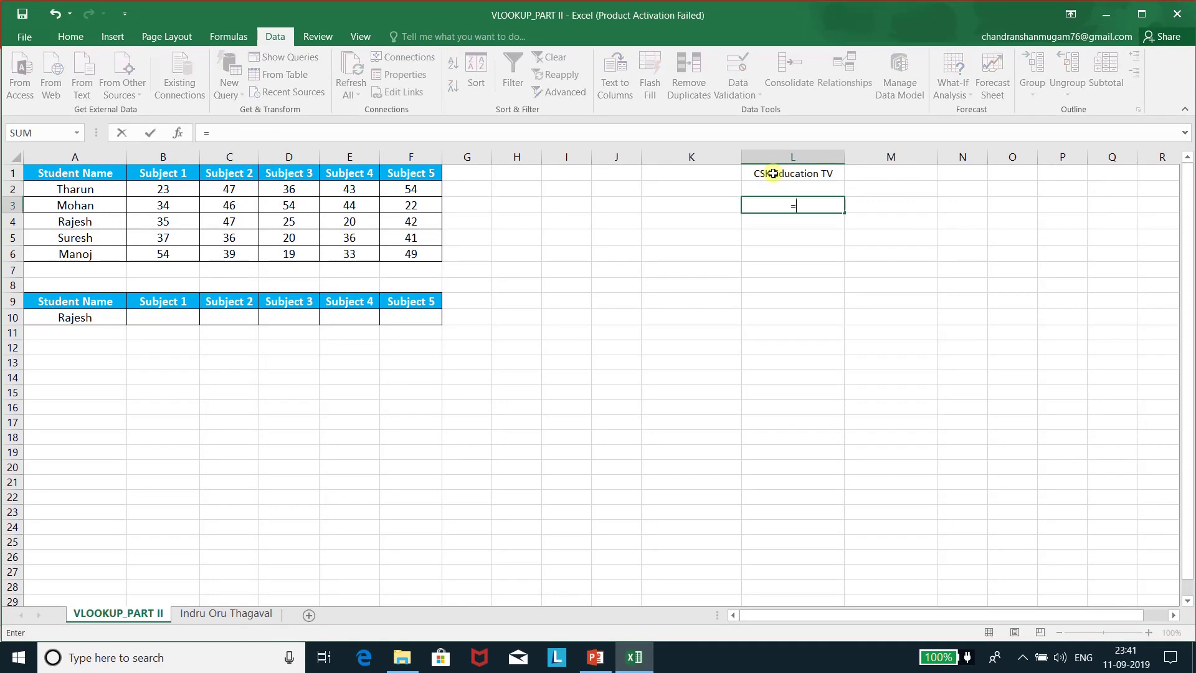
left_click(774, 174)
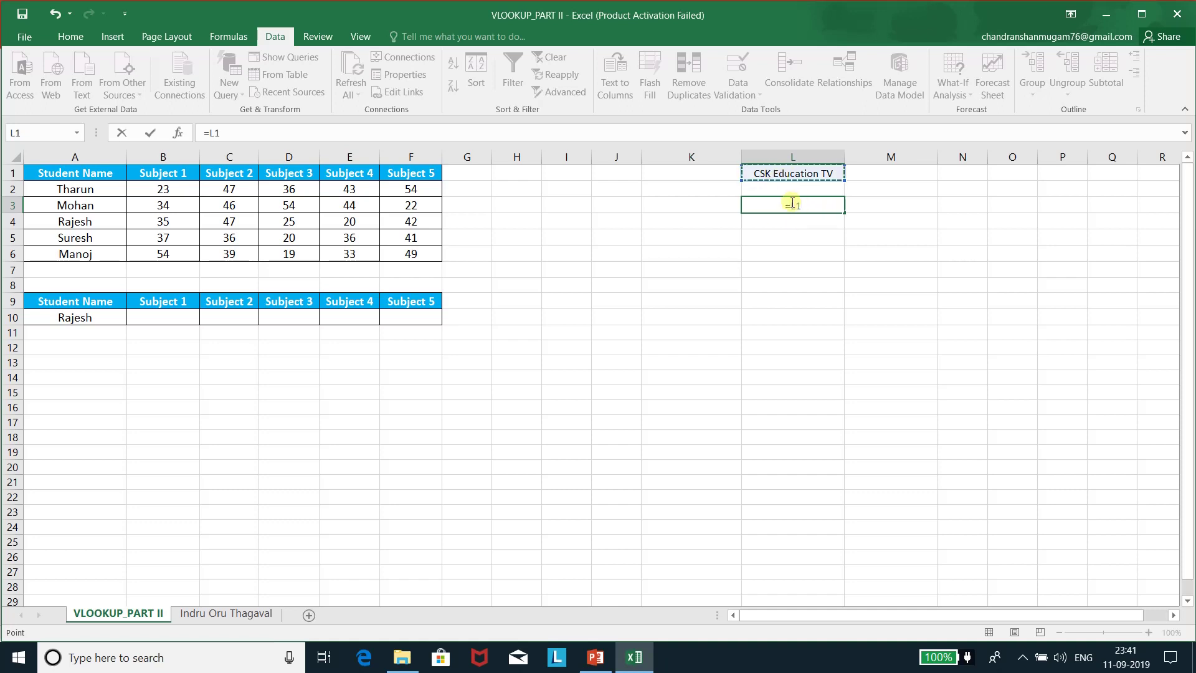
key("Return")
left_click(843, 212)
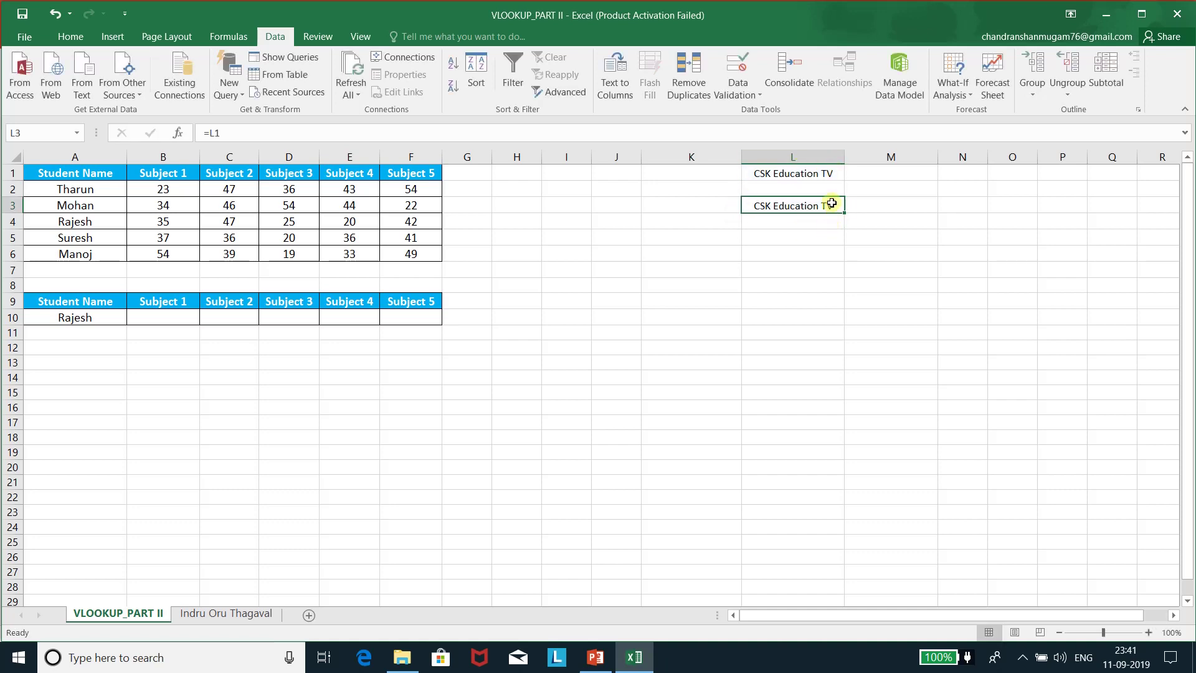
Copy L3 to M3 and compare their formulas, =L1 and =M1 (showing 0)
key("ctrl+c")
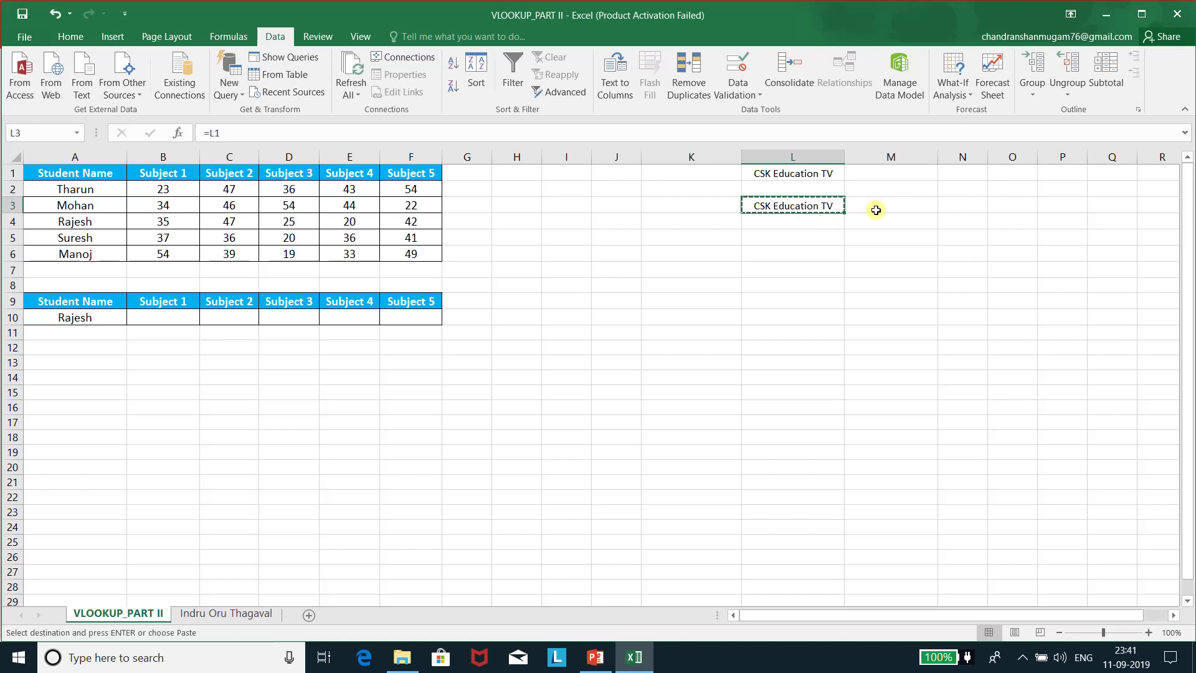
left_click(896, 209)
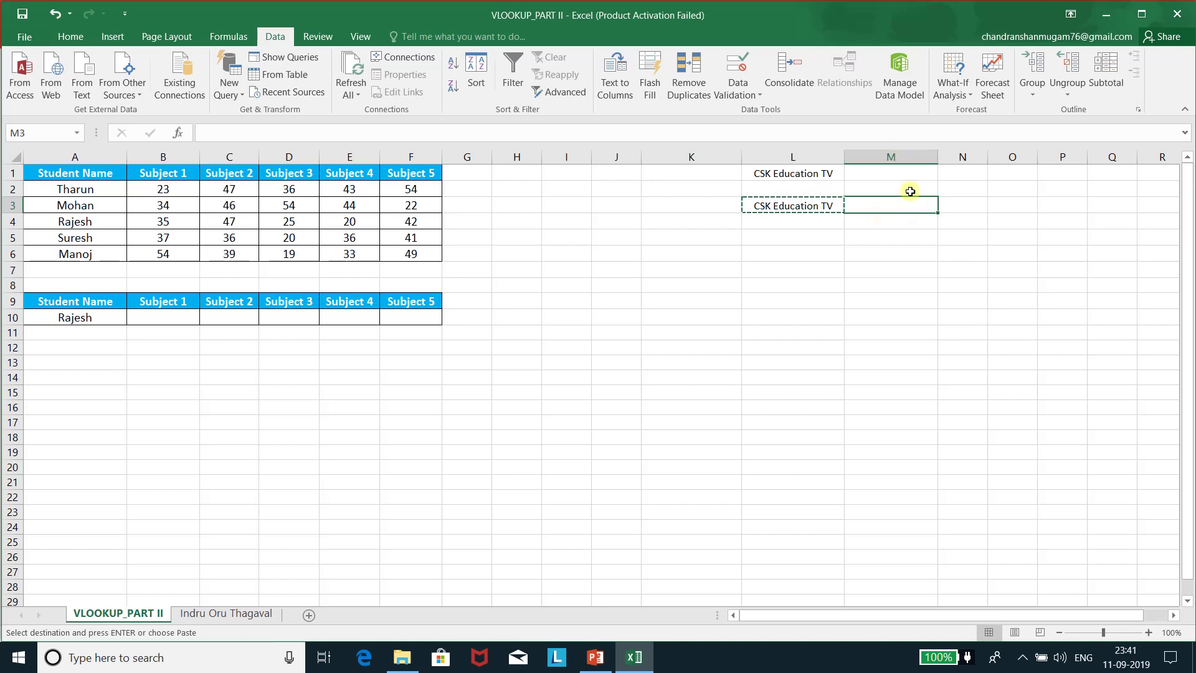
key("ctrl+v")
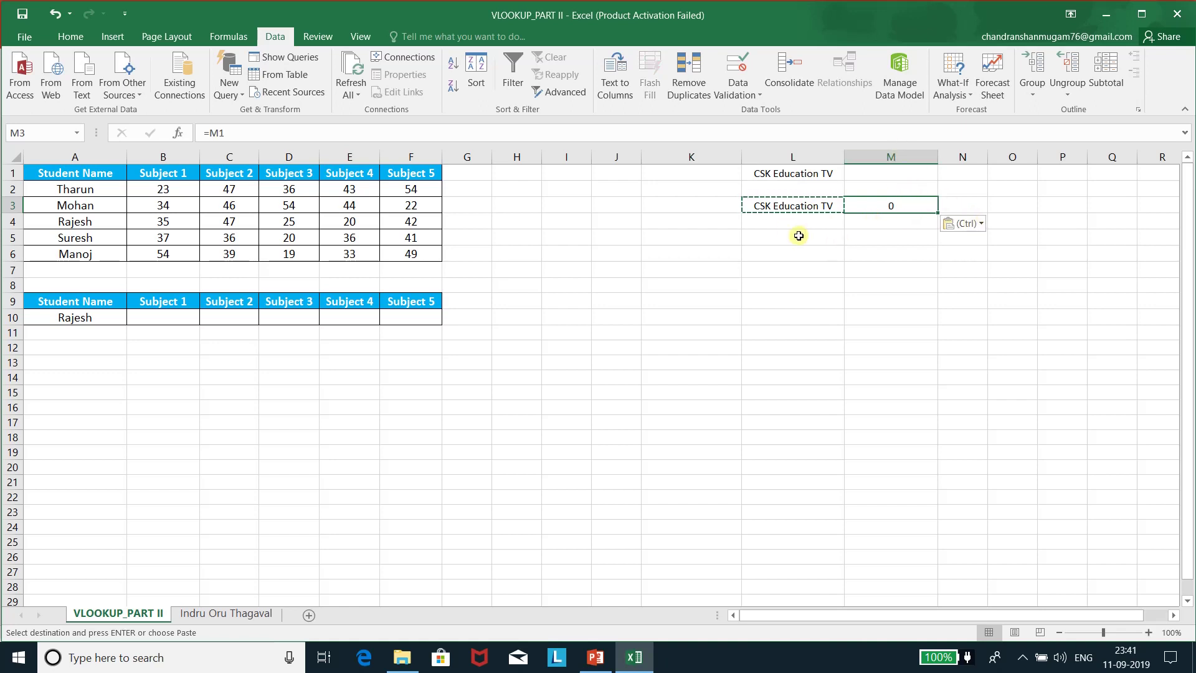
left_click(800, 208)
double_click(808, 216)
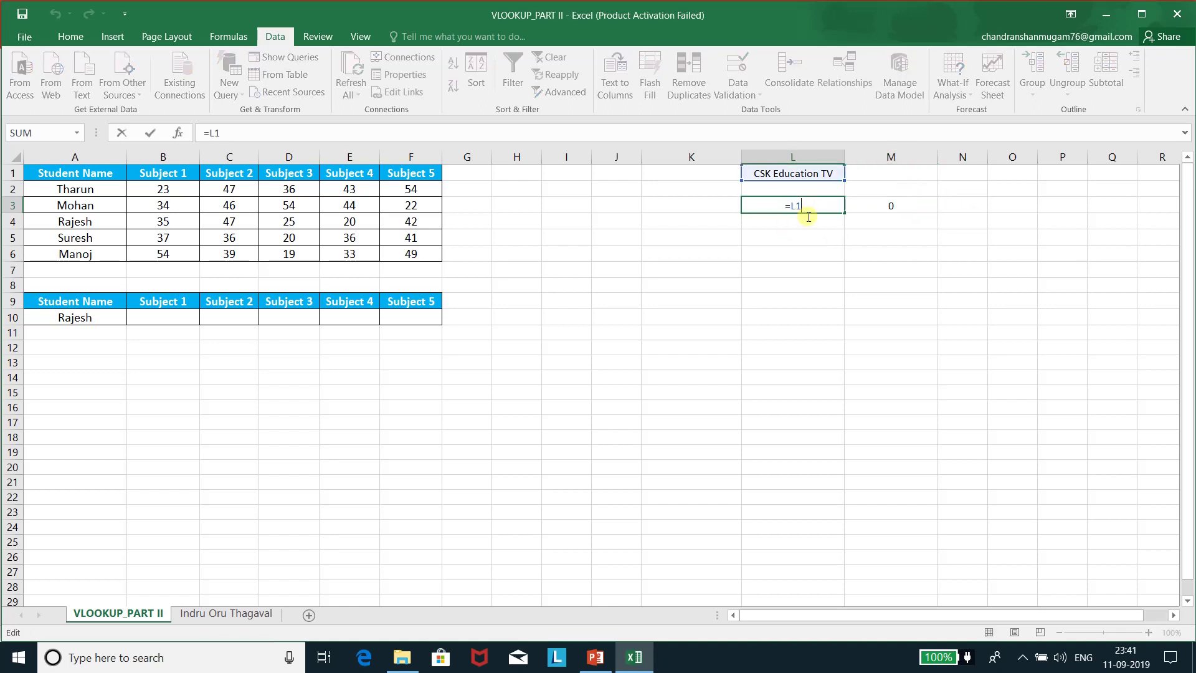
key("Escape")
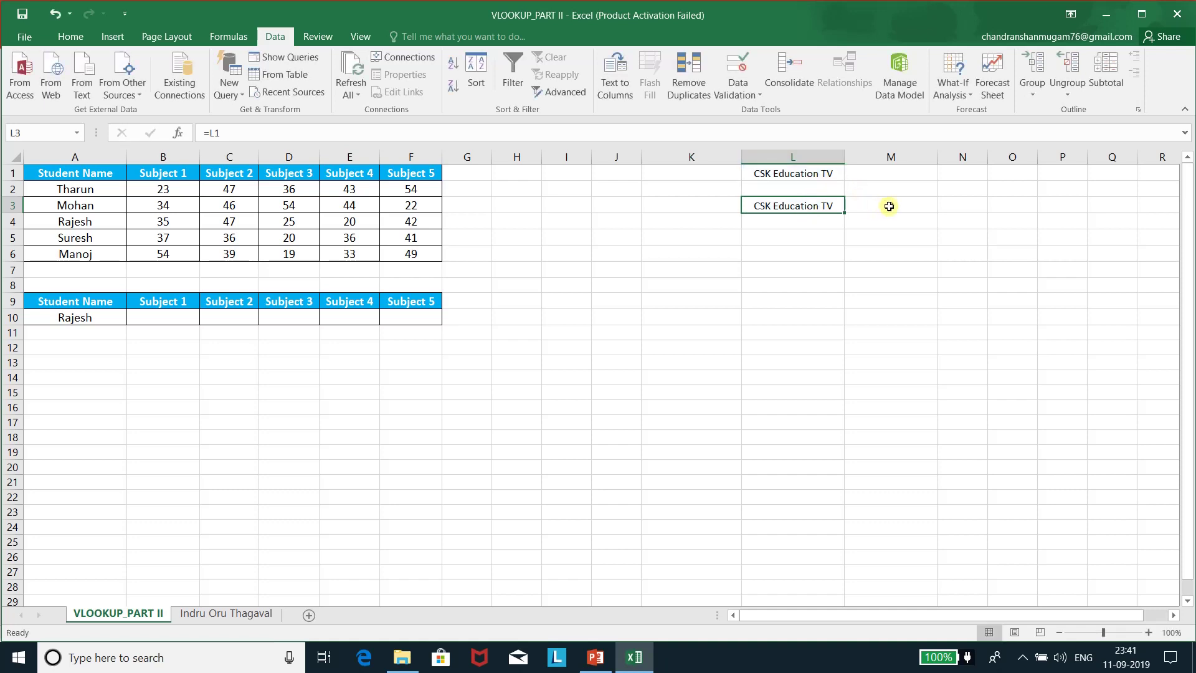
left_click(889, 206)
double_click(889, 206)
type("=M1")
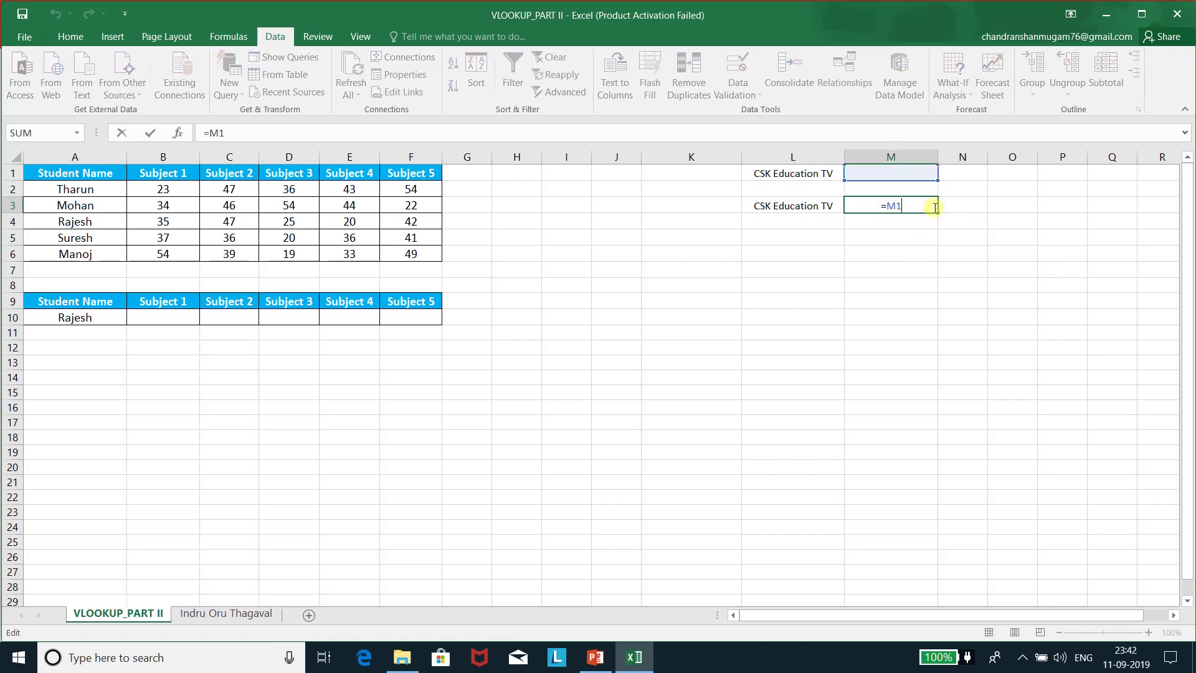
key("Escape")
Label cell K3 'Relative Reference'
left_click(692, 207)
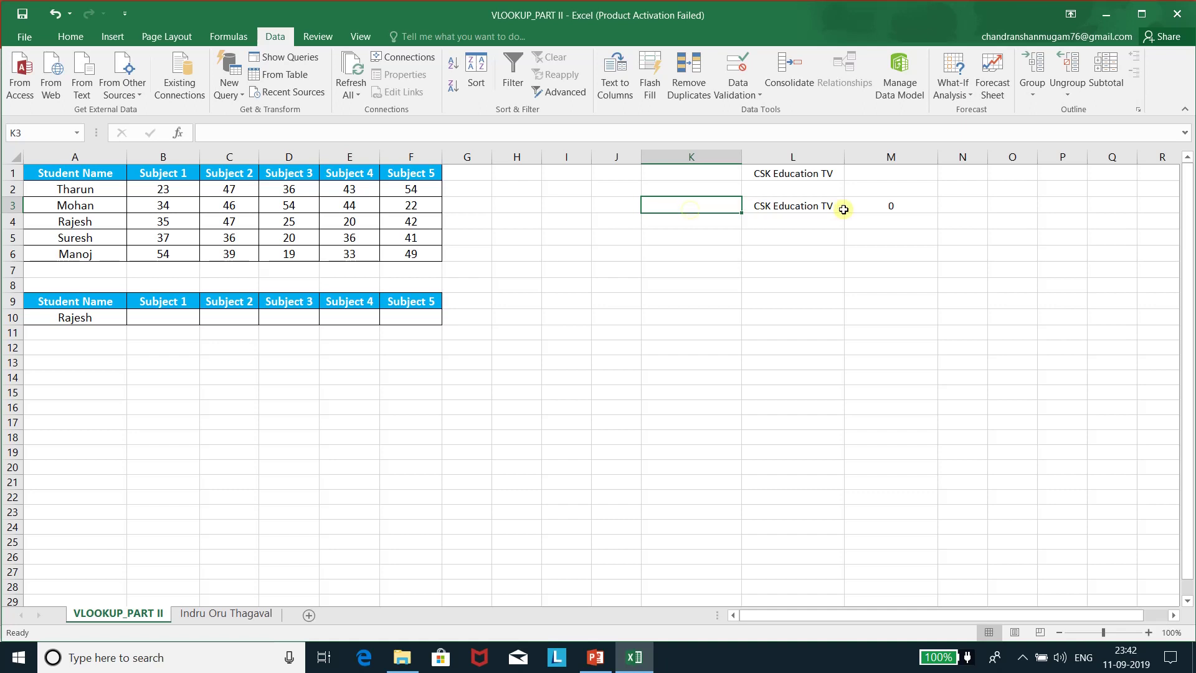
type("Rel")
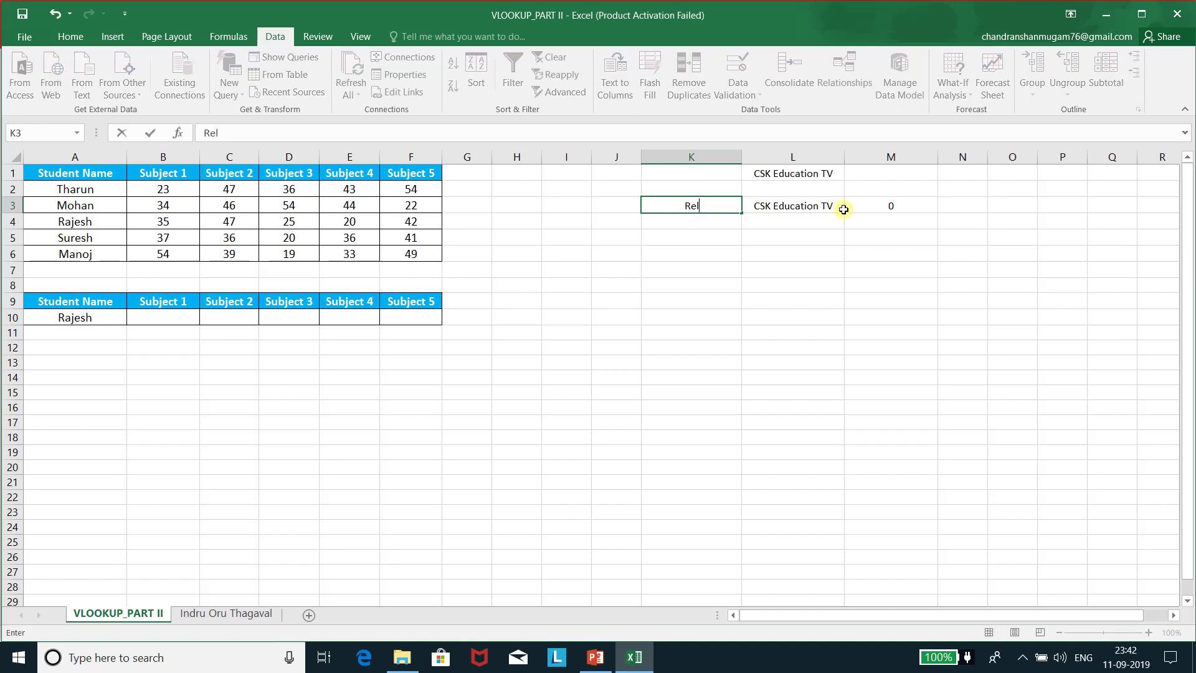
type("ative Ref")
type("erence")
key("Return")
key("Return")
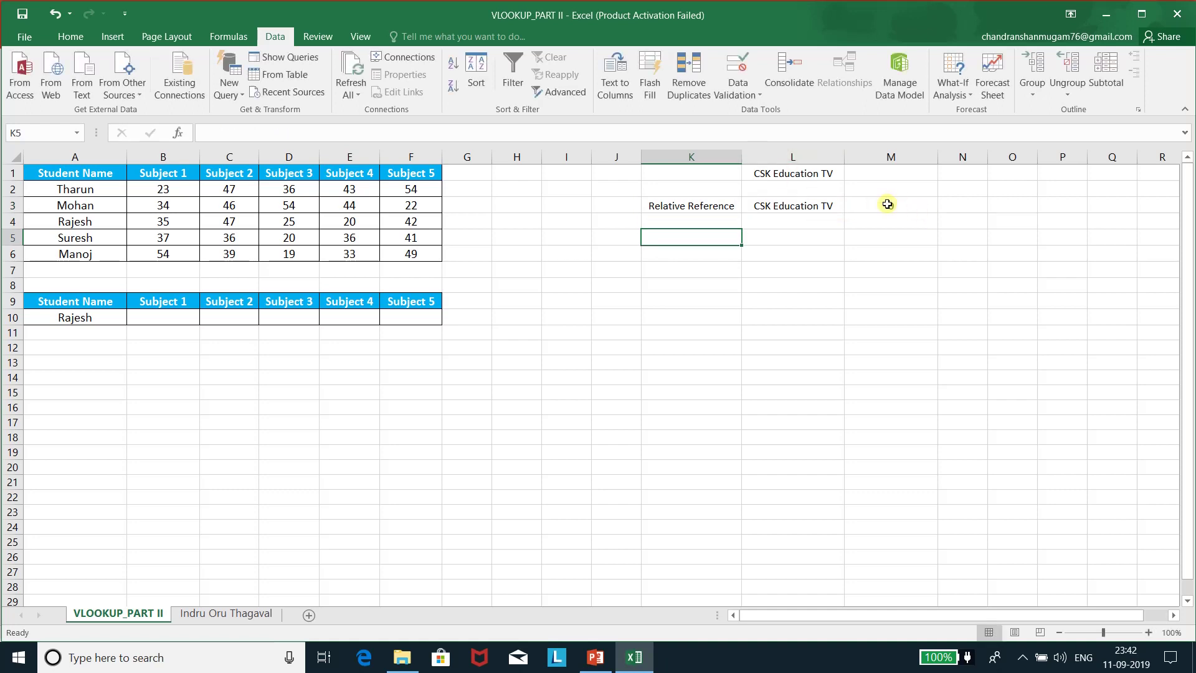
Enter the absolute formula =$L$1 in L5
left_click(804, 237)
type("=")
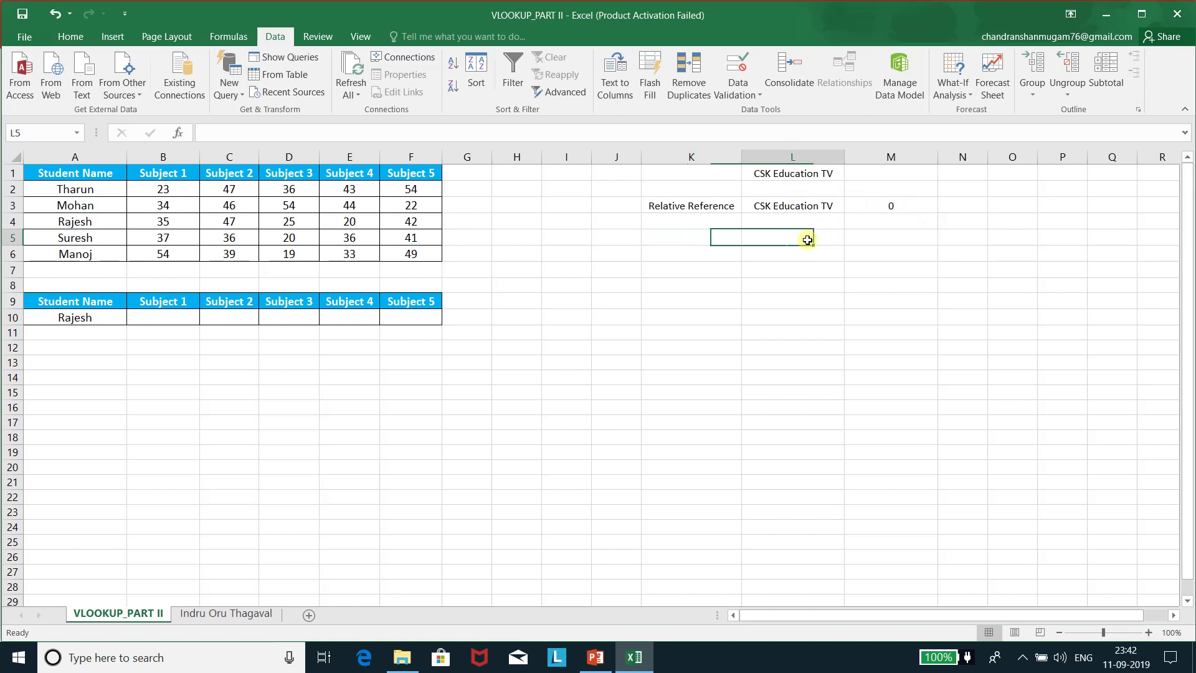
left_click(825, 172)
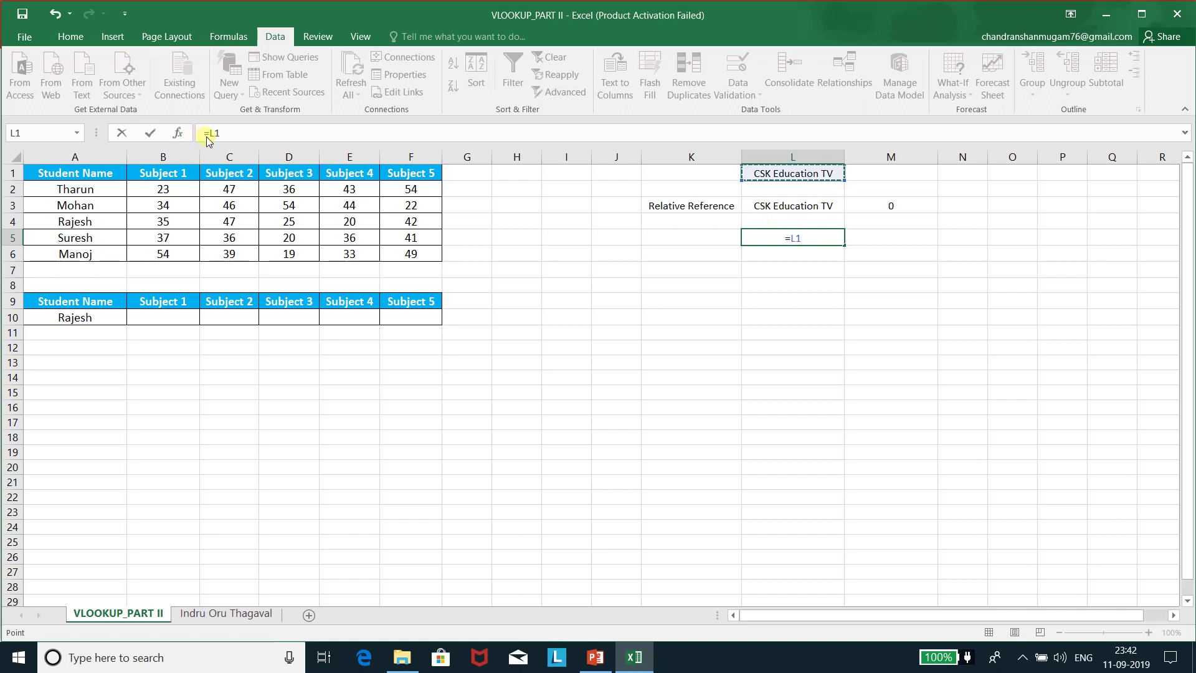
left_click(212, 133)
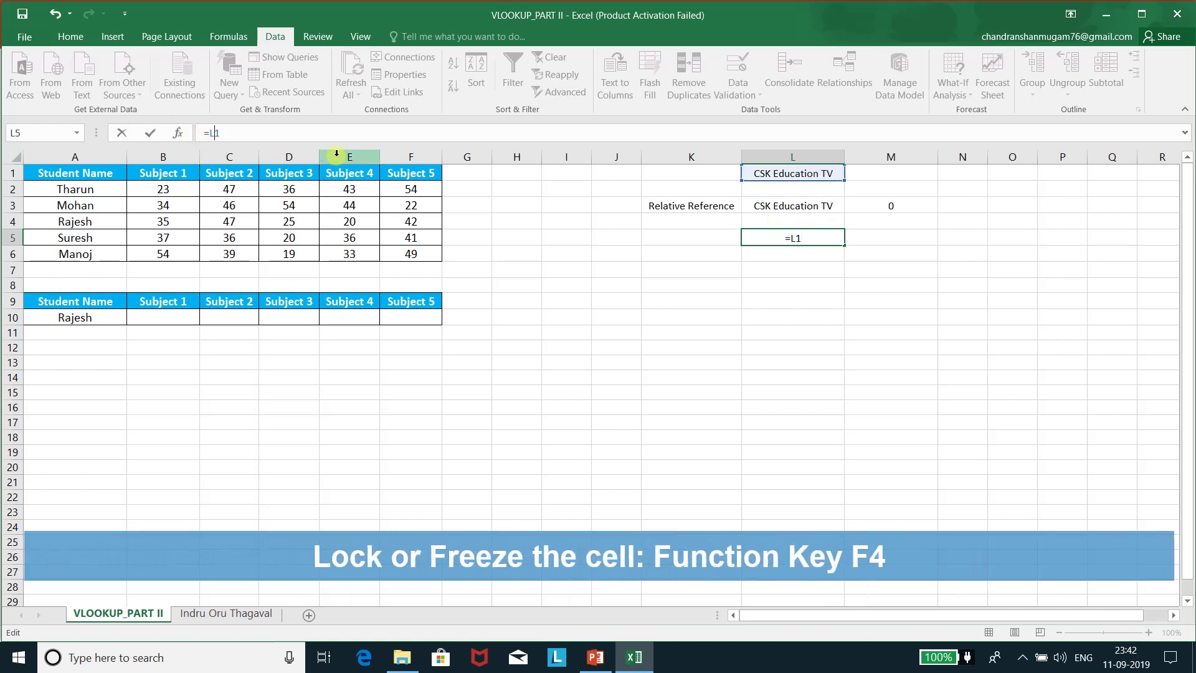
key("F4")
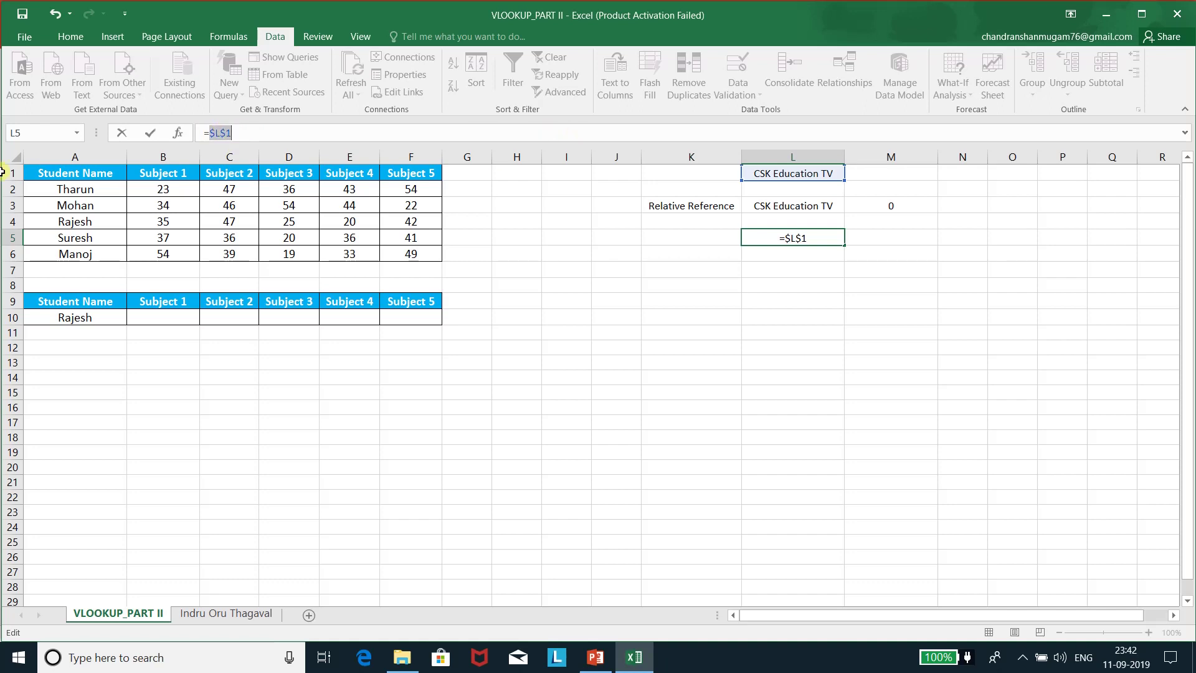
key("ctrl+Return")
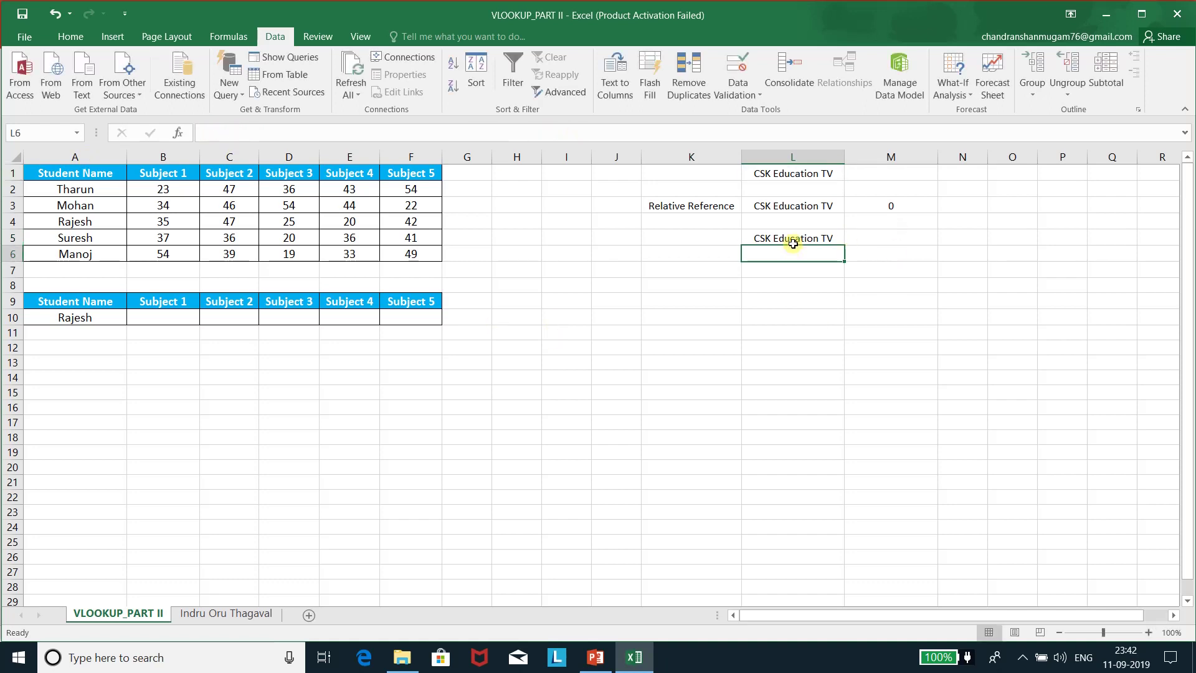
Copy L5 into M5 and confirm it still reads =$L$1
key("ctrl+c")
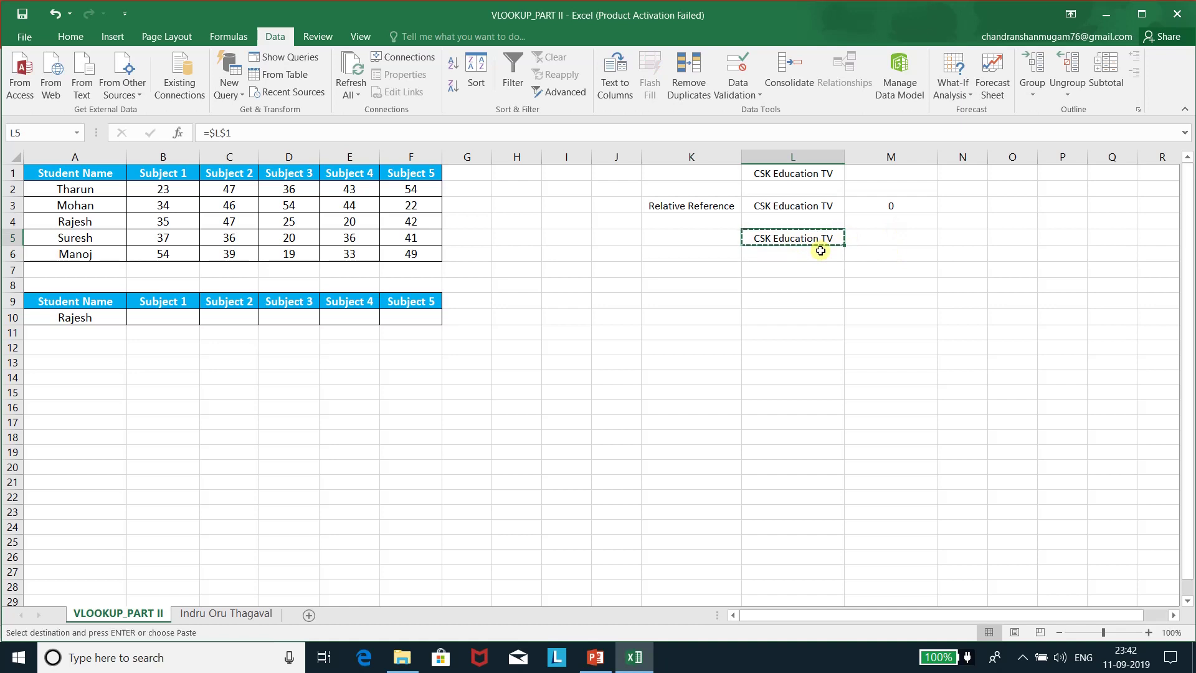
key("Right")
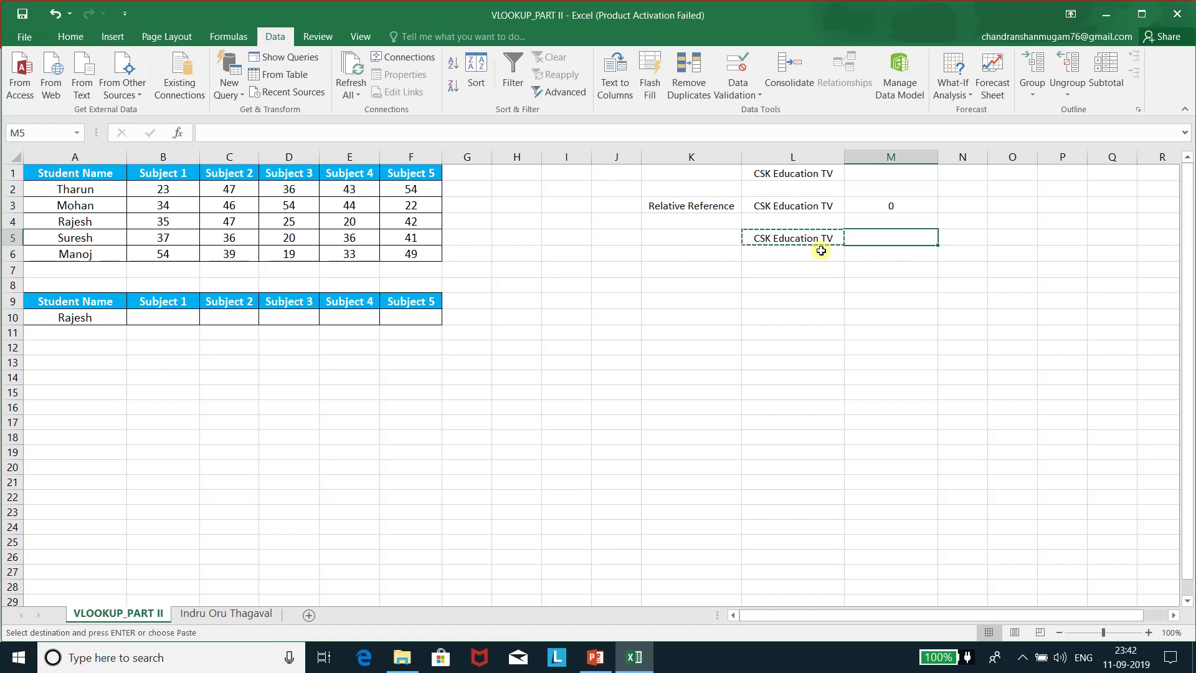
key("ctrl+v")
key("F2")
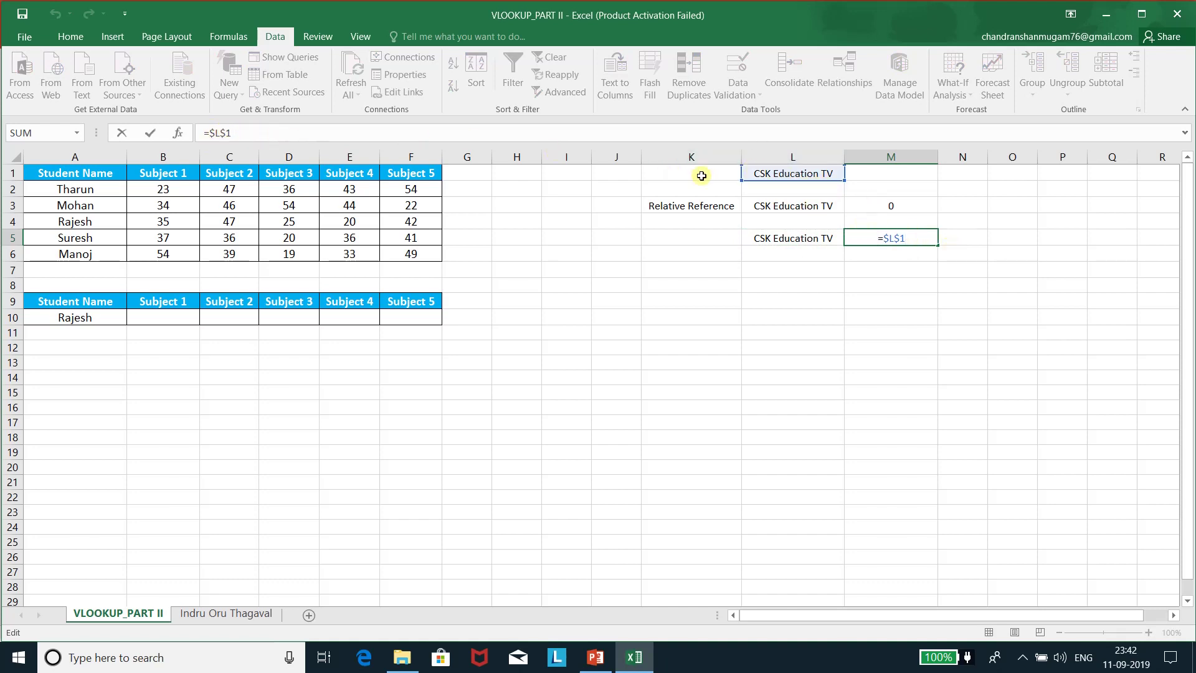
key("ctrl+Return")
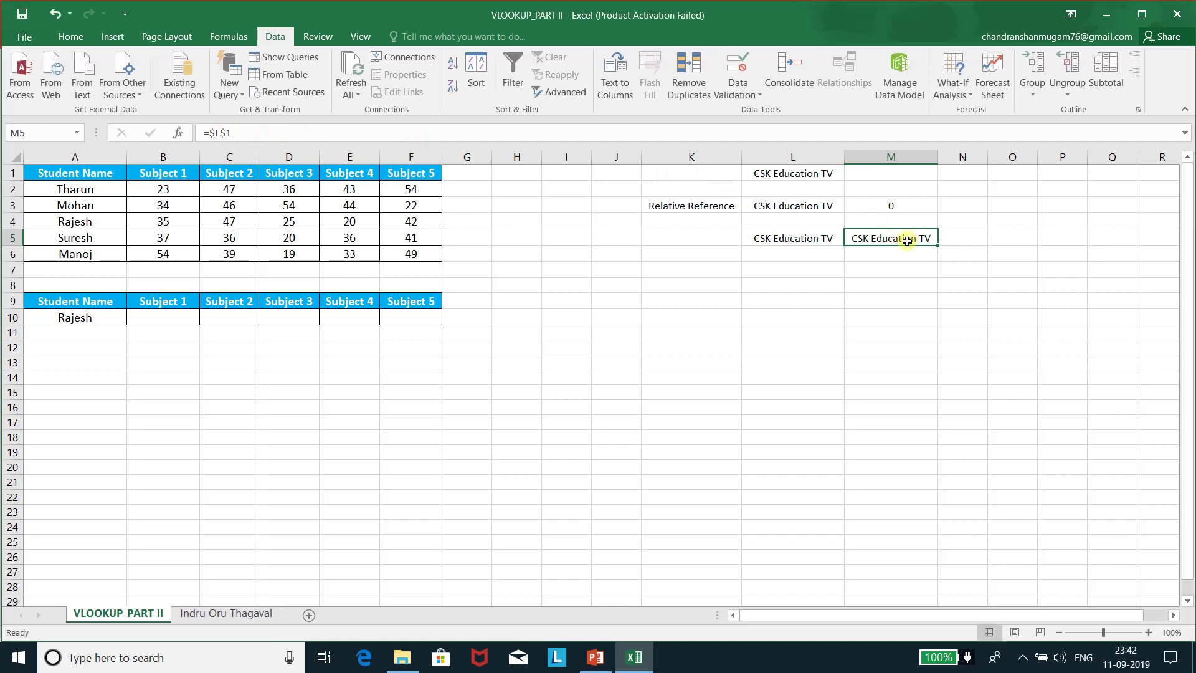
Paste the formula into K16, confirming =$L$1, and type 'Absolute Reference' in K5
key("ctrl+c")
left_click(692, 411)
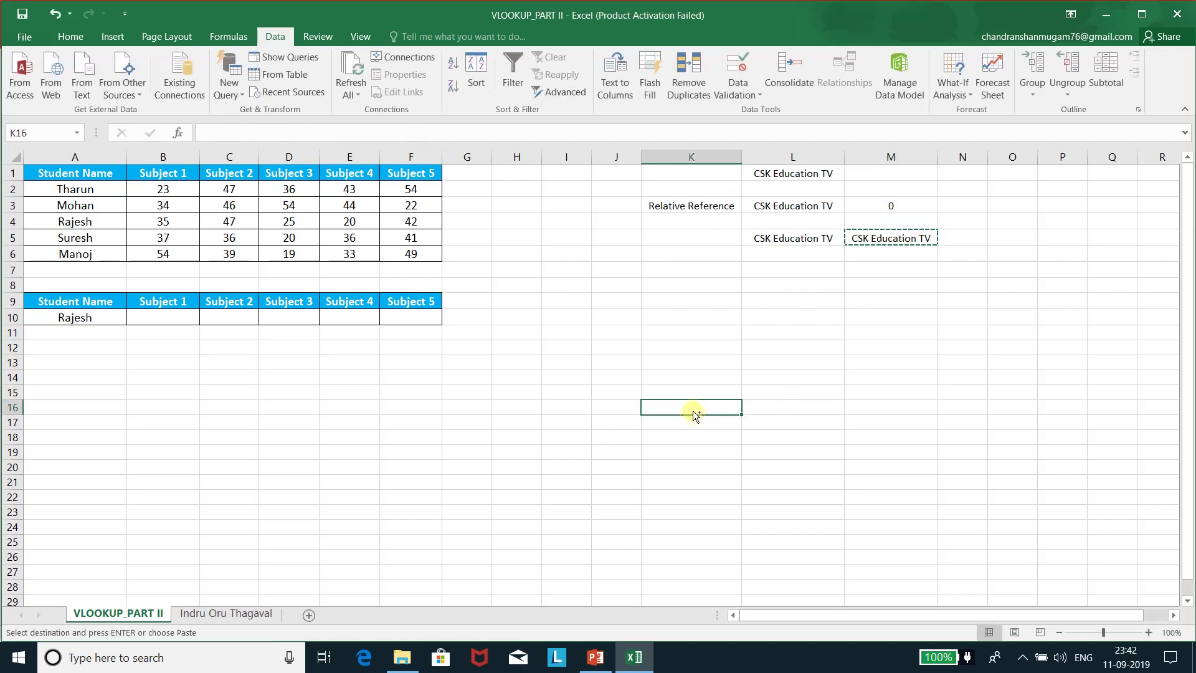
key("ctrl+v")
key("F2")
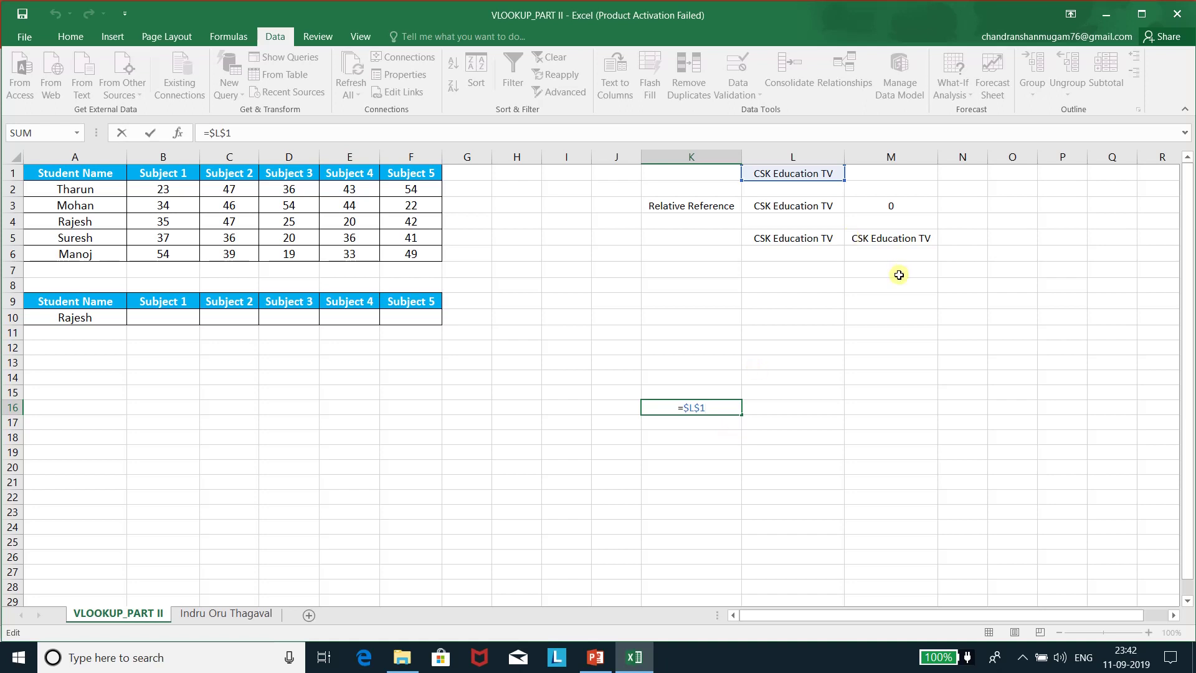
key("Escape")
left_click(671, 237)
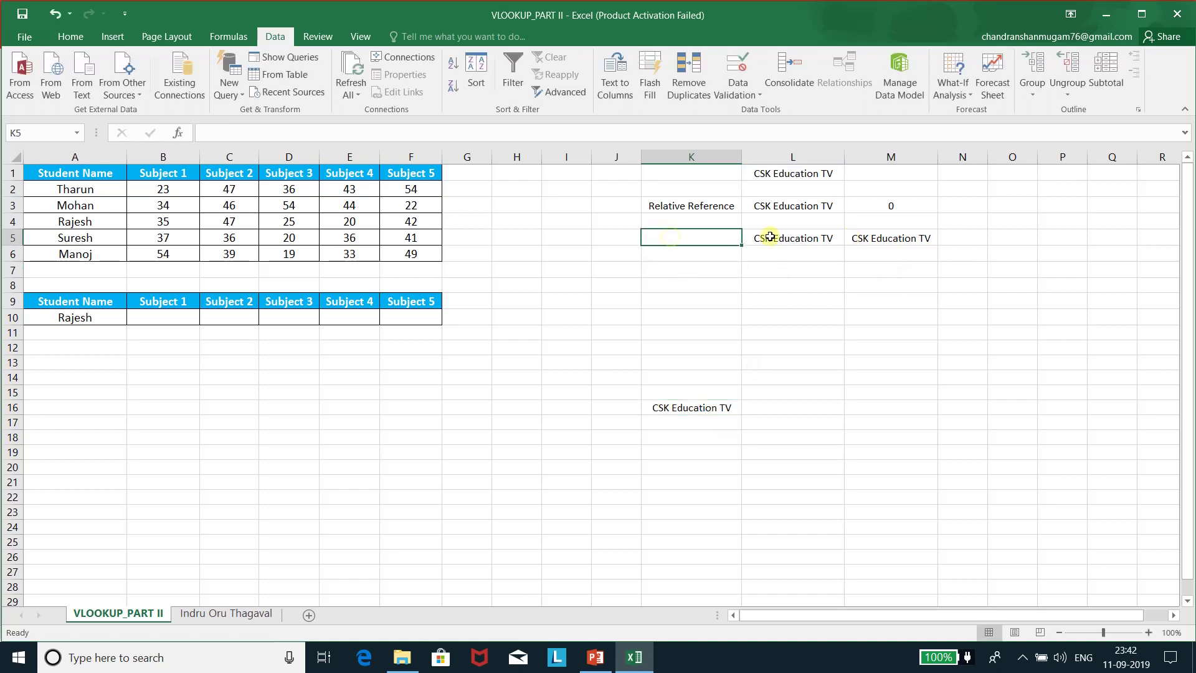
type("Ab")
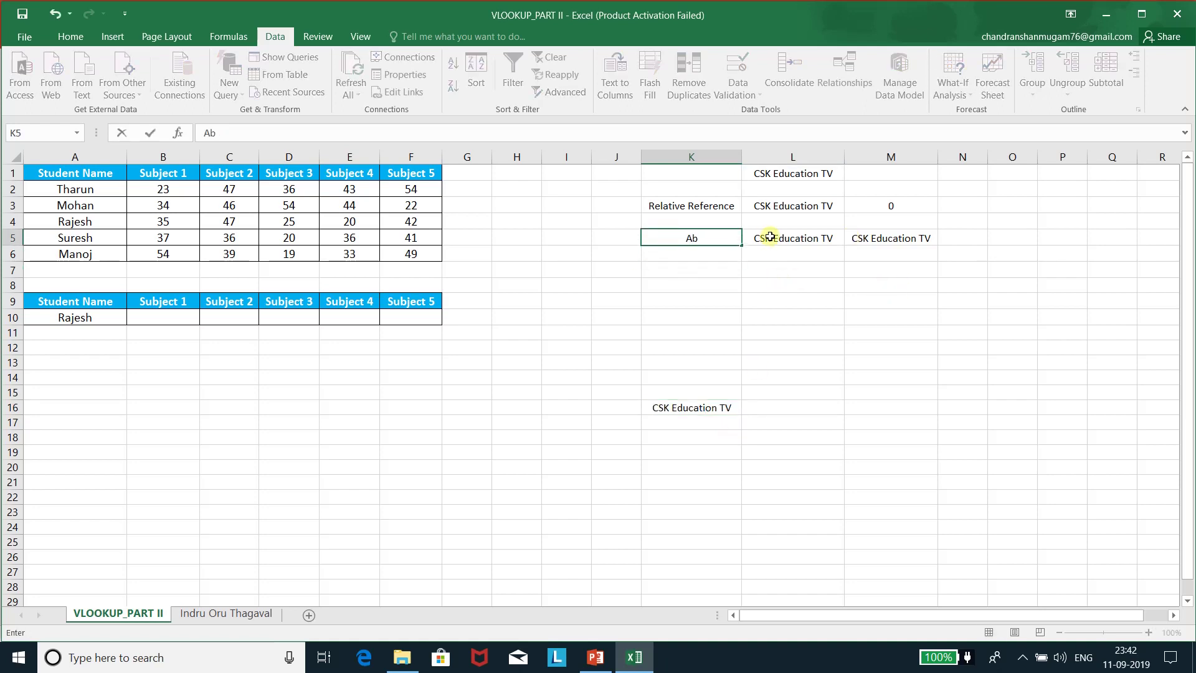
type("solute Refer")
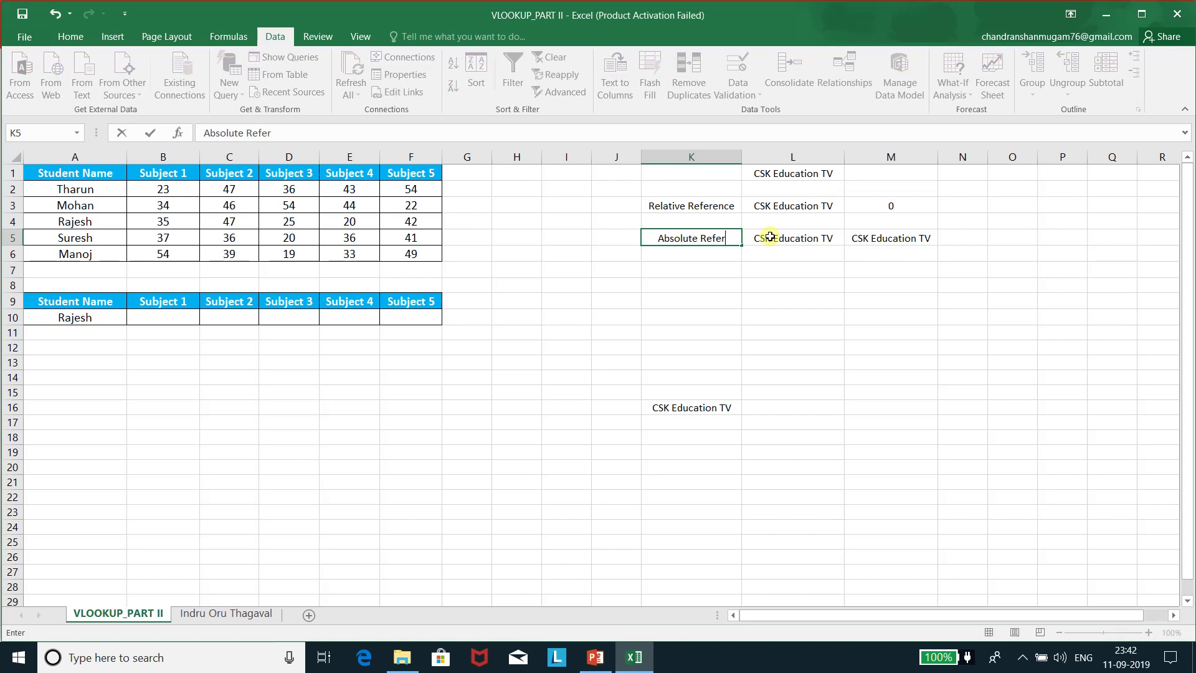
type("ence")
Commit the K5 label and label K7 'Mixed Reference'
key("ctrl+Return")
key("Down")
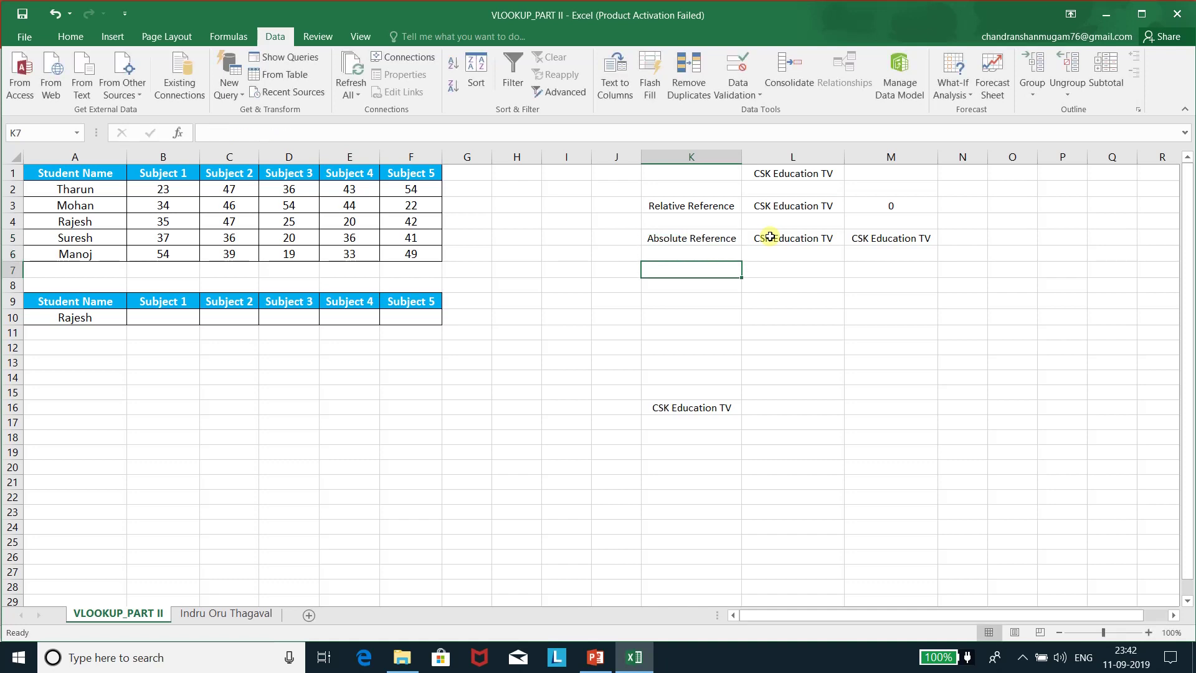
type("Mix")
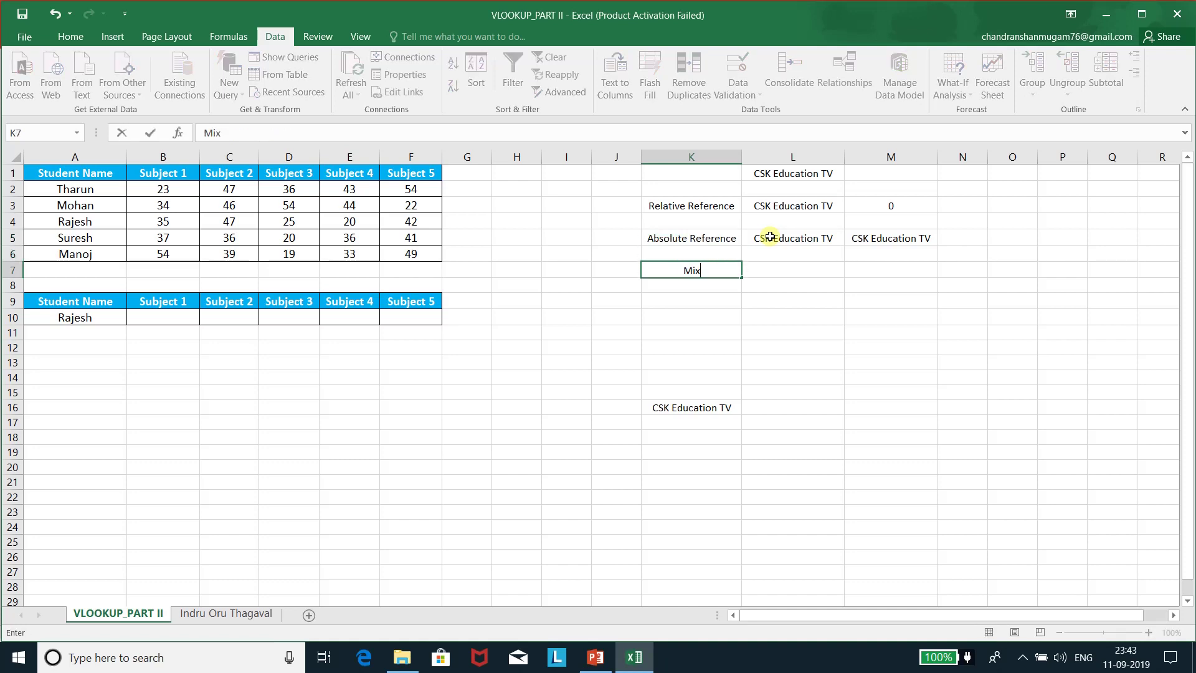
type("ed Refer")
type("ence")
key("Return")
Give L7 the locked L1 formula and type 'Relative Column and Absolute Row Reference' in L8
key("Up")
key("Right")
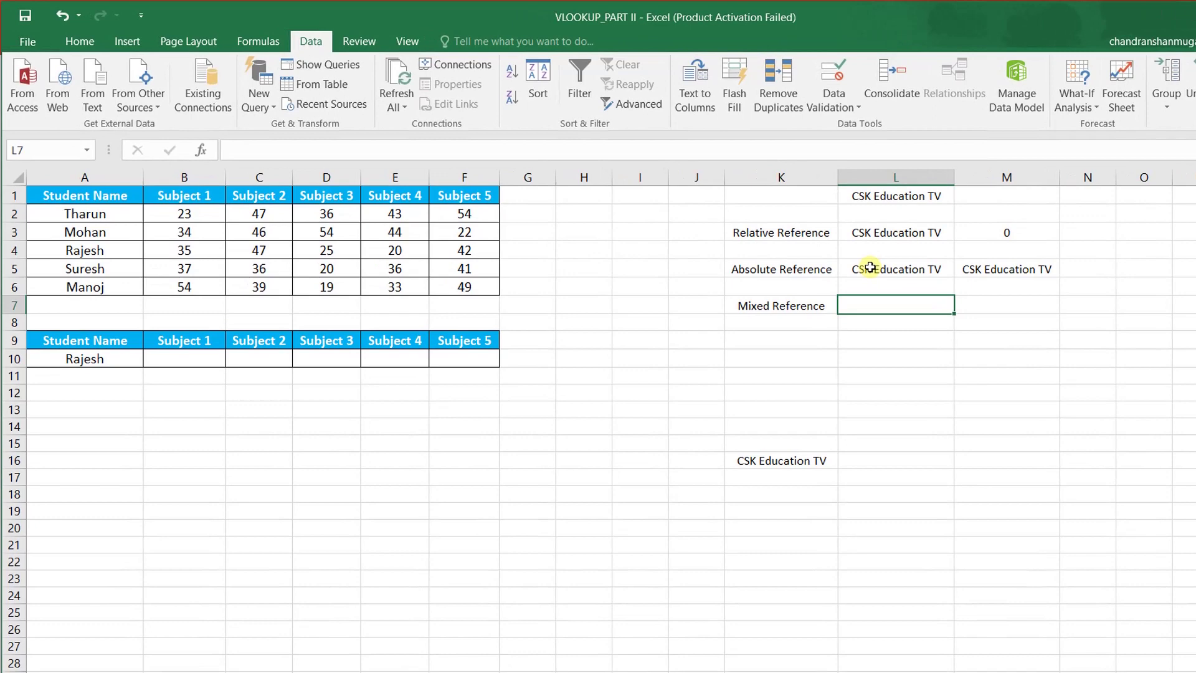
type("=")
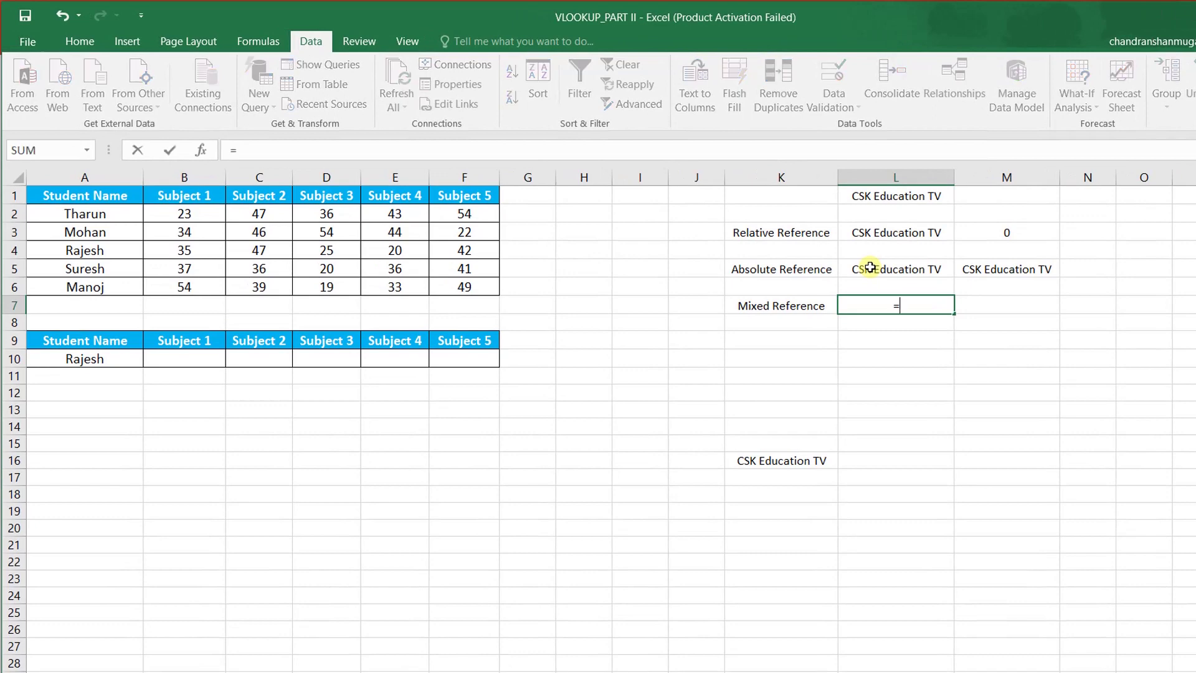
left_click(900, 195)
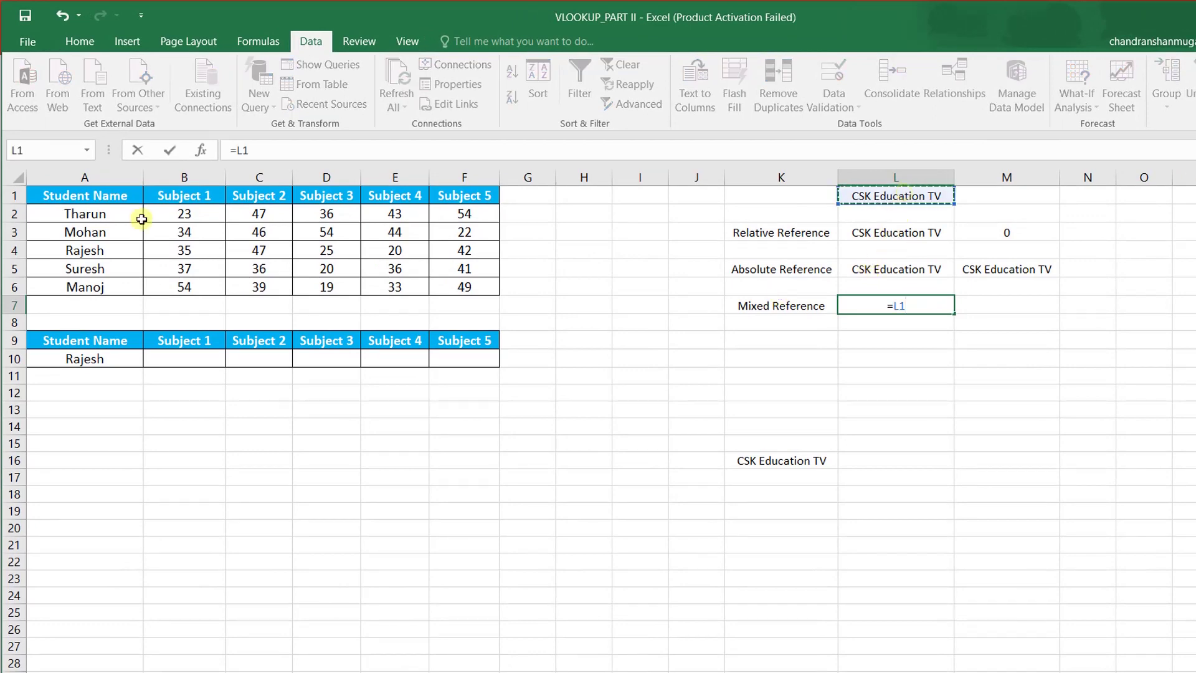
left_click(242, 150)
key("F4")
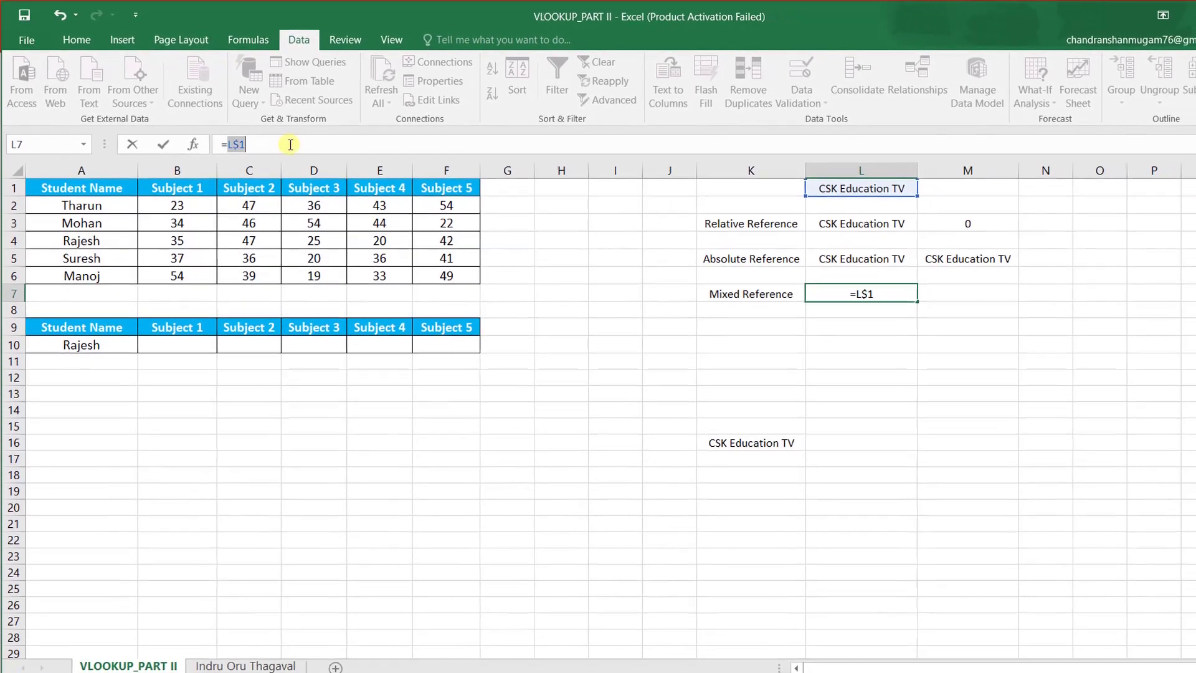
key("Return")
type("Re")
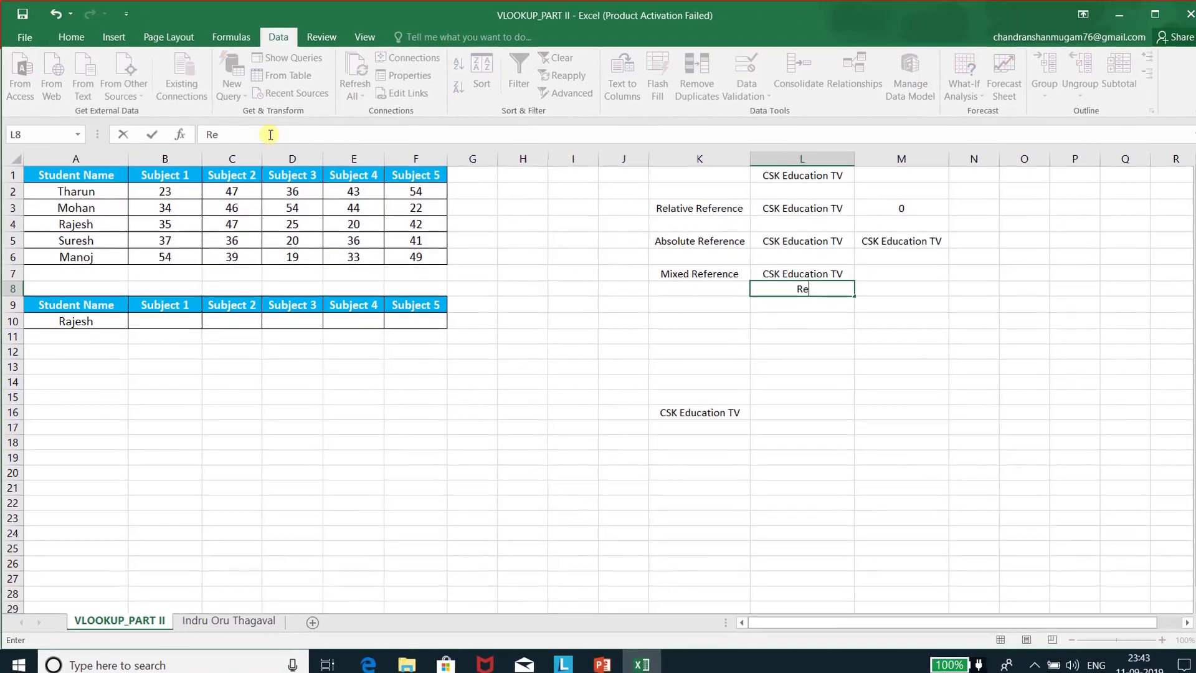
type("lativ")
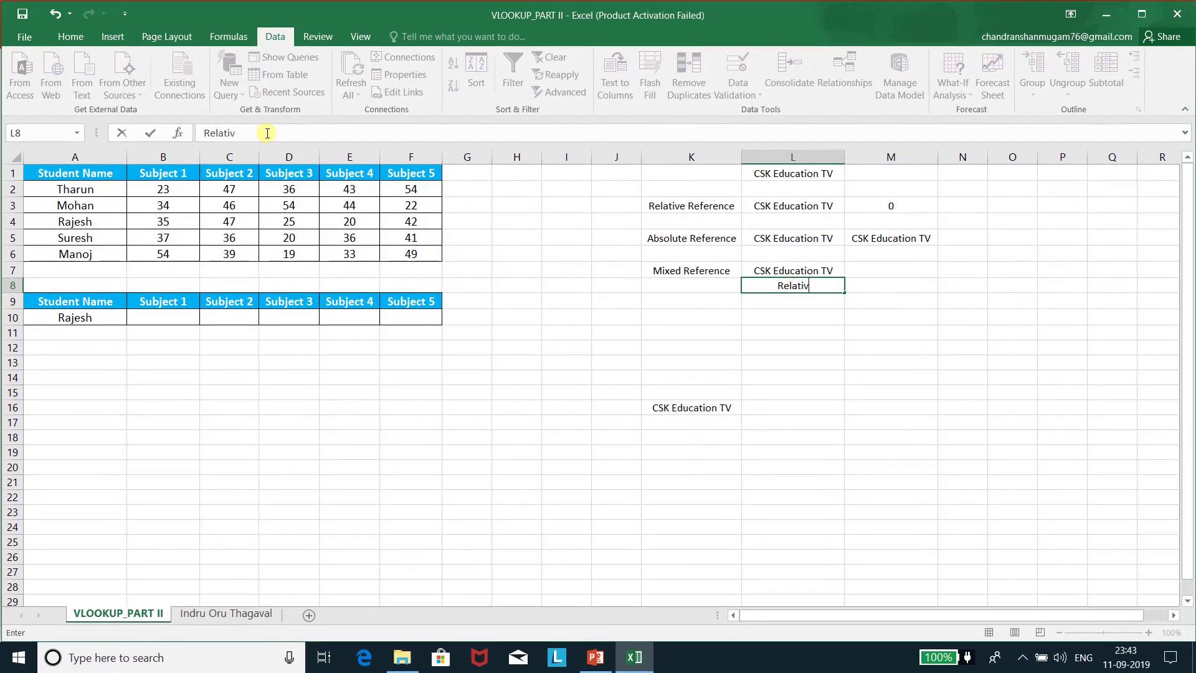
type("e Colum")
type("n and Abso")
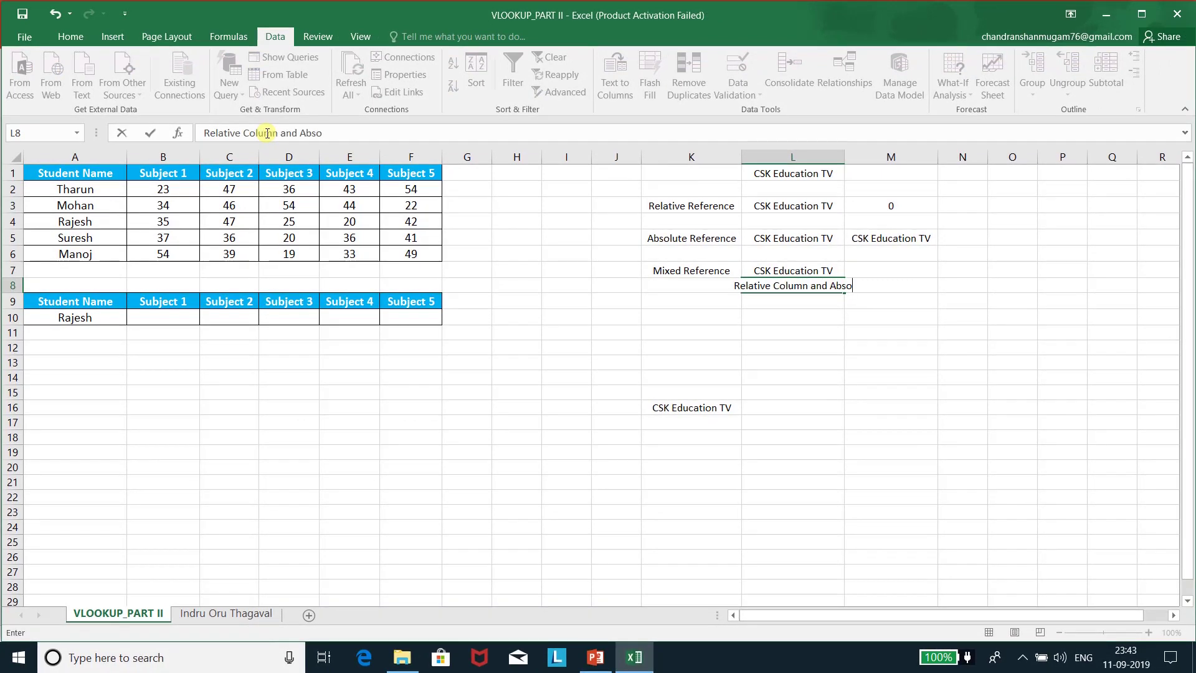
type("lute Row ")
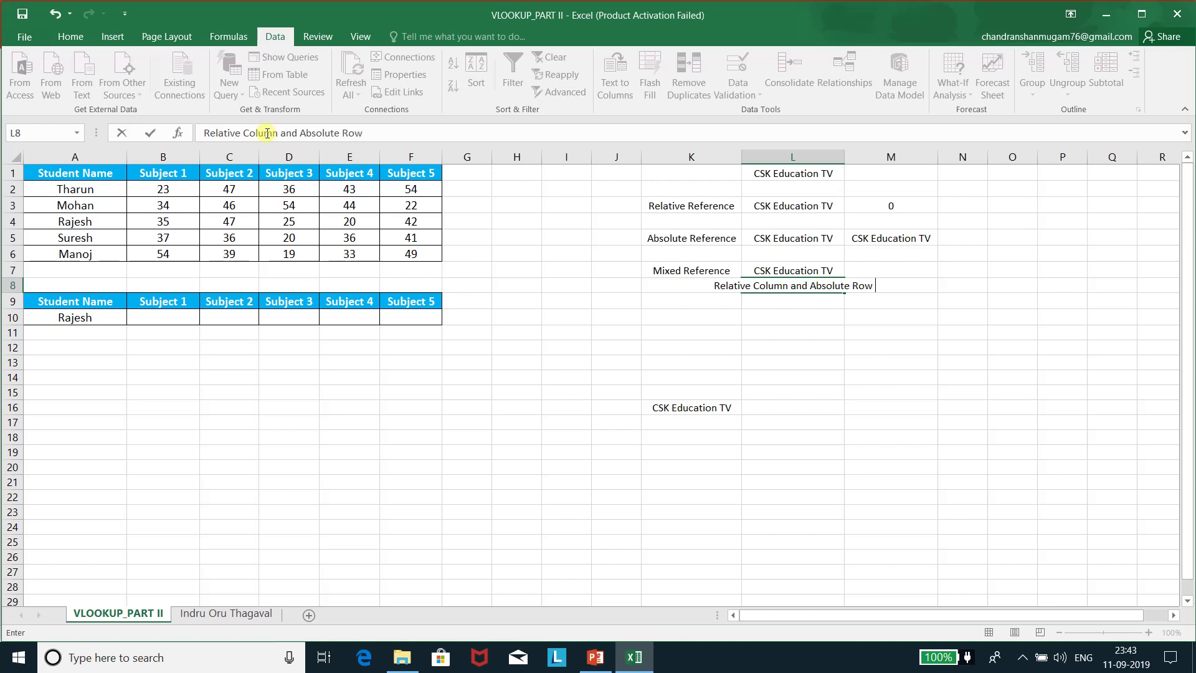
type("Reference")
Confirm the L8 label and give M7 the mixed formula =L$1 showing CSK Education TV
key("Return")
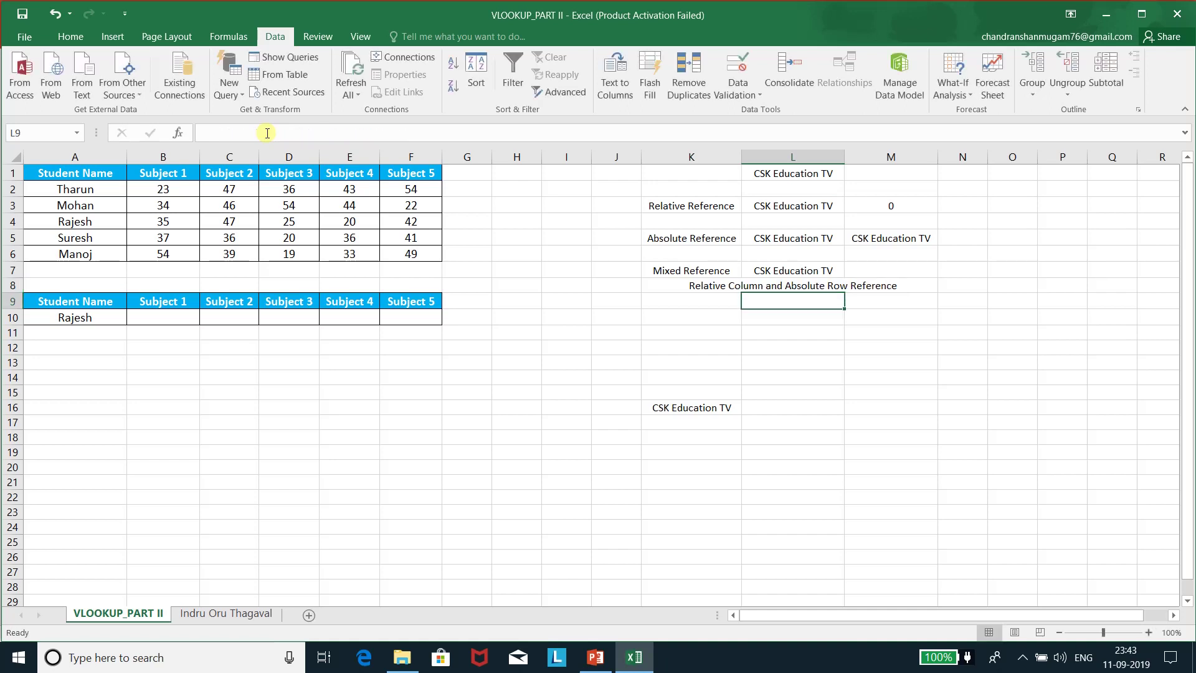
key("Up")
key("Up")
key("Right")
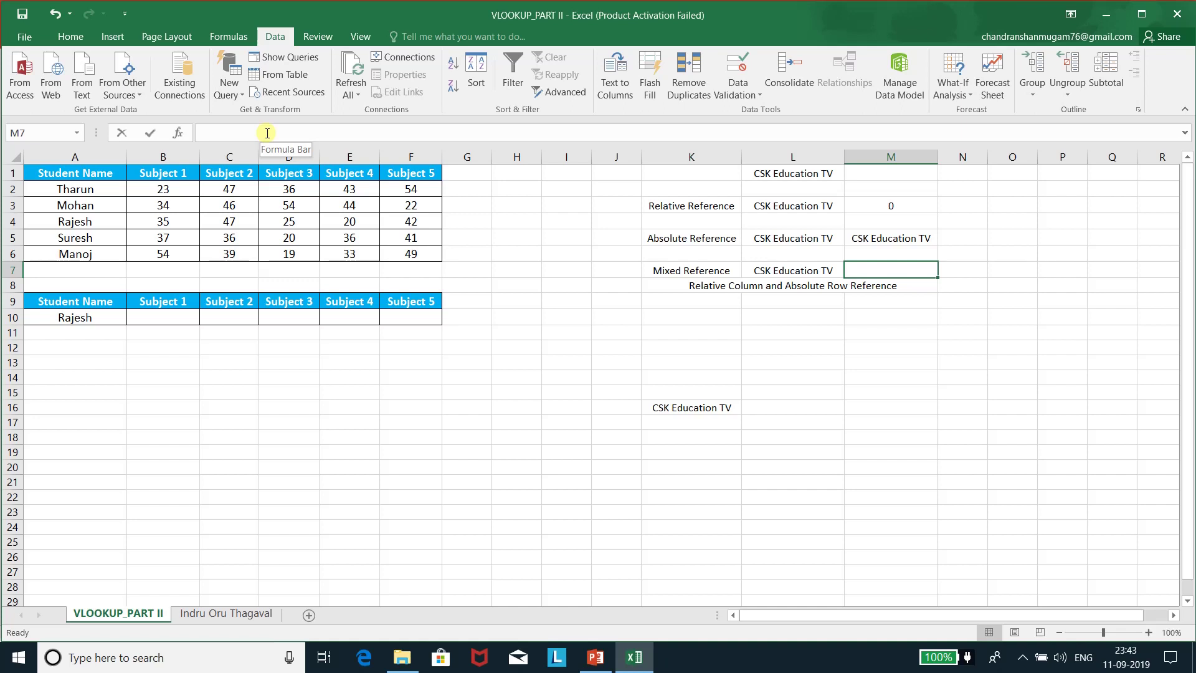
type("=")
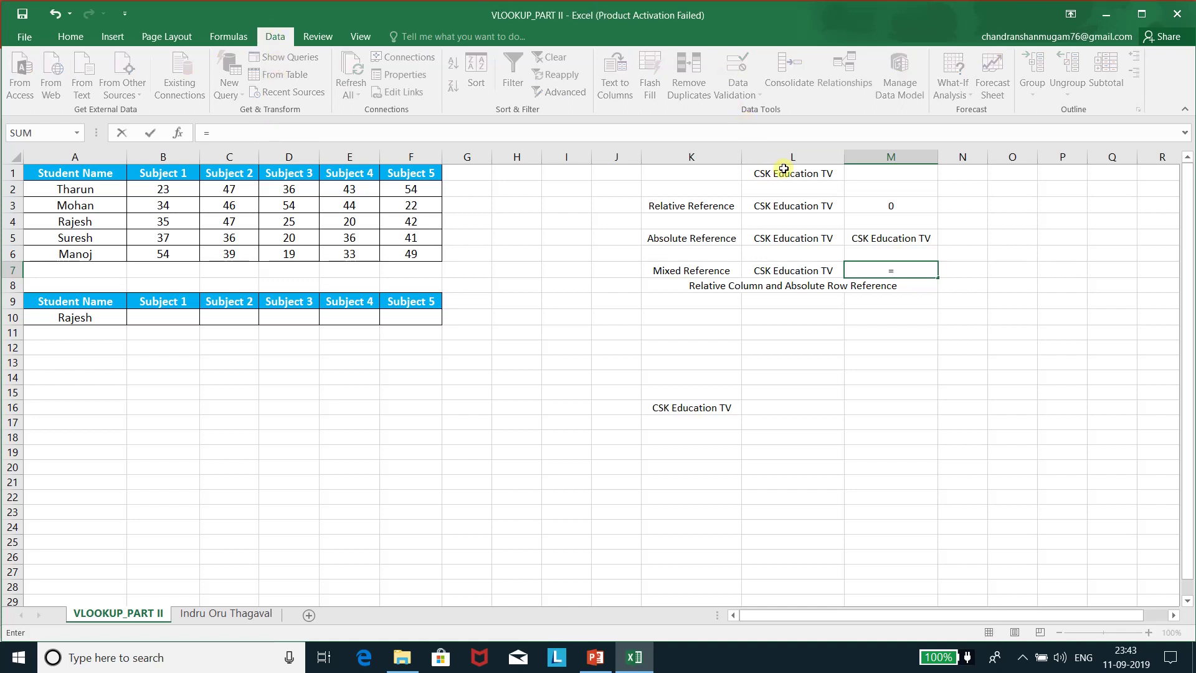
left_click(784, 169)
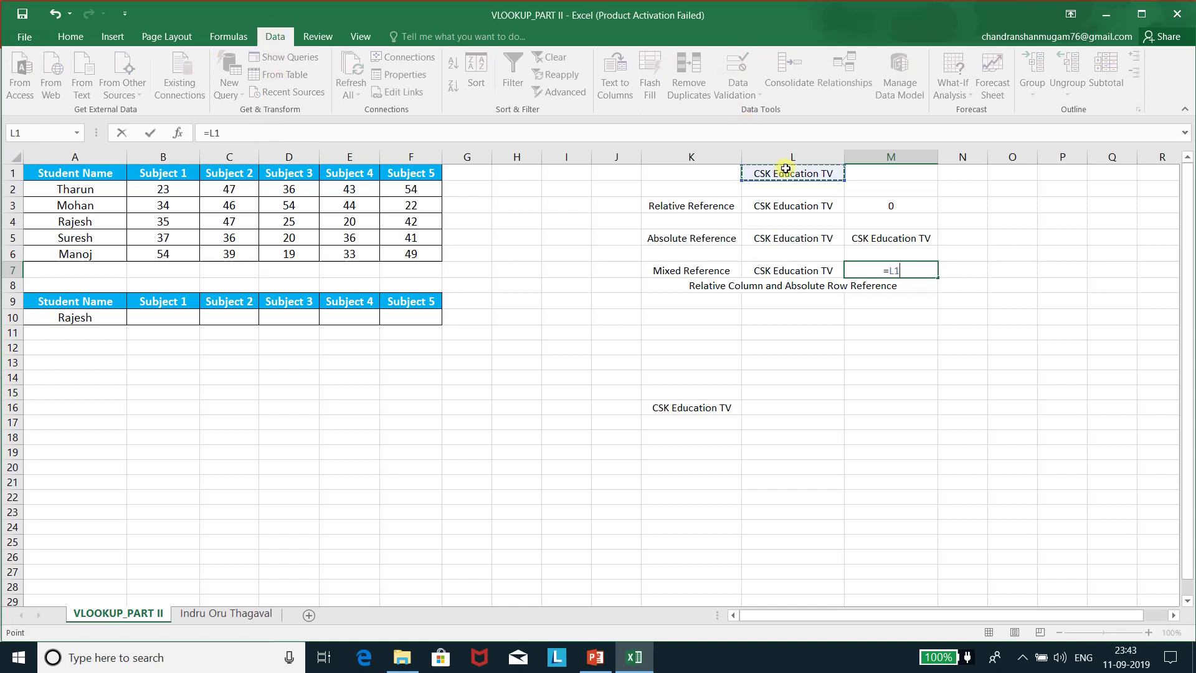
left_click(216, 132)
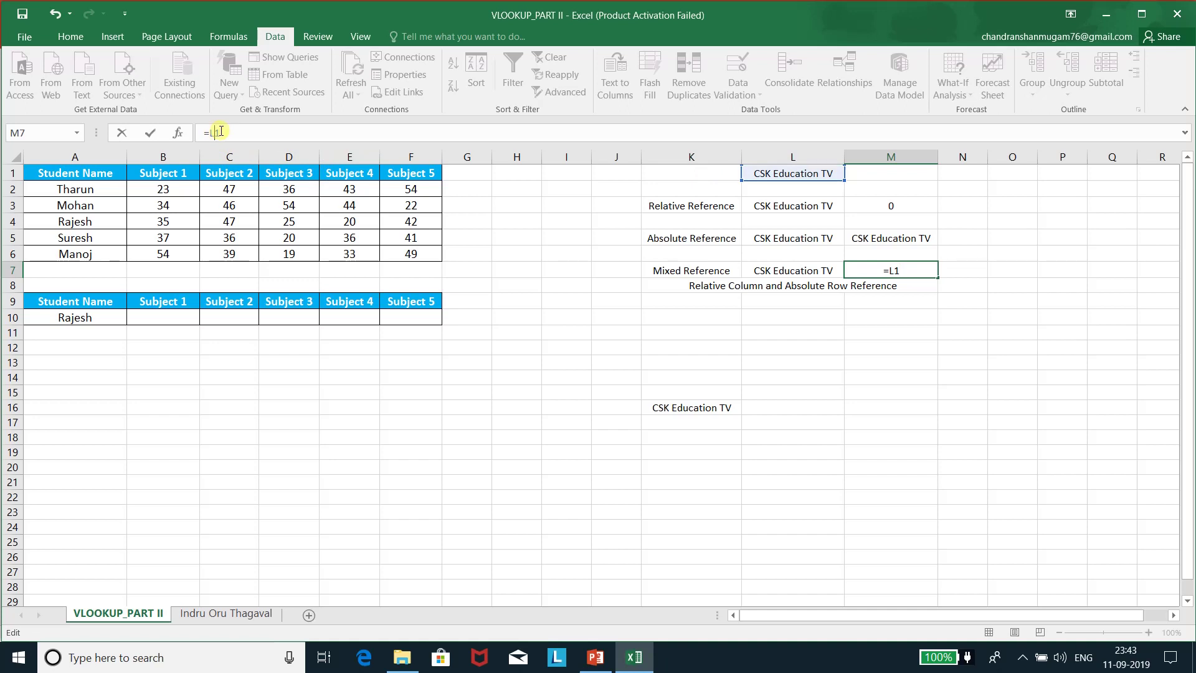
key("F4")
key("F4")
key("F4")
key("Return")
Label M8 'Absolute Column and Relative Row Reference'
type("Absol")
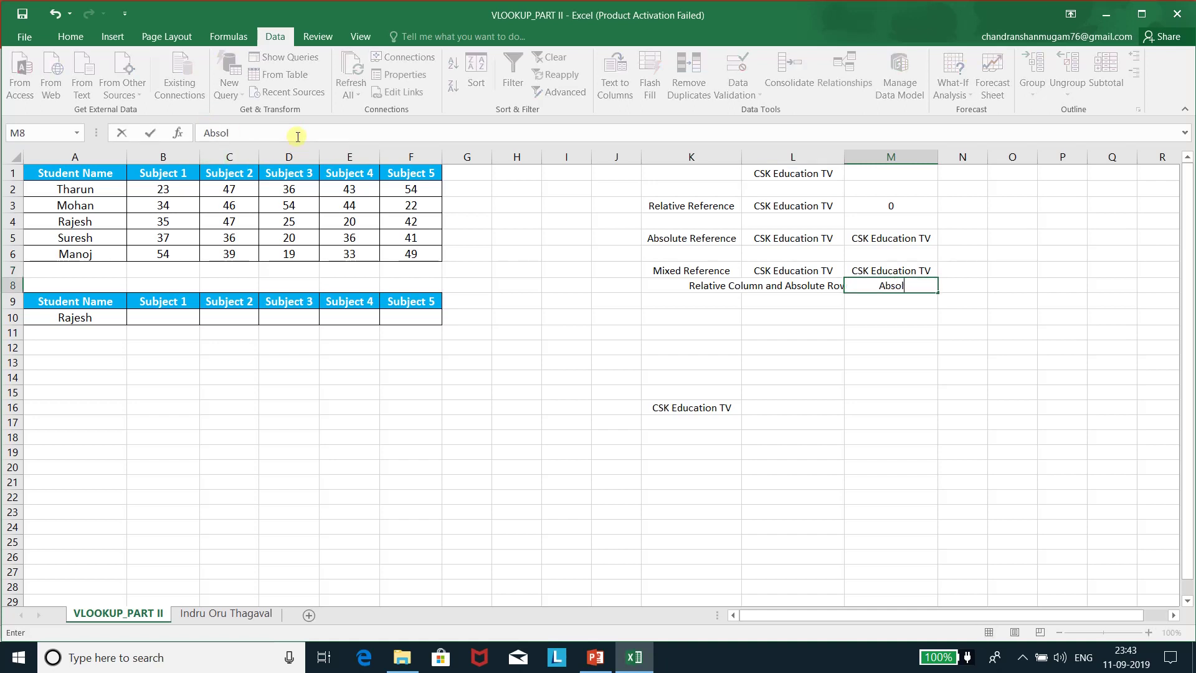
type("ute Colu")
type("mn and ")
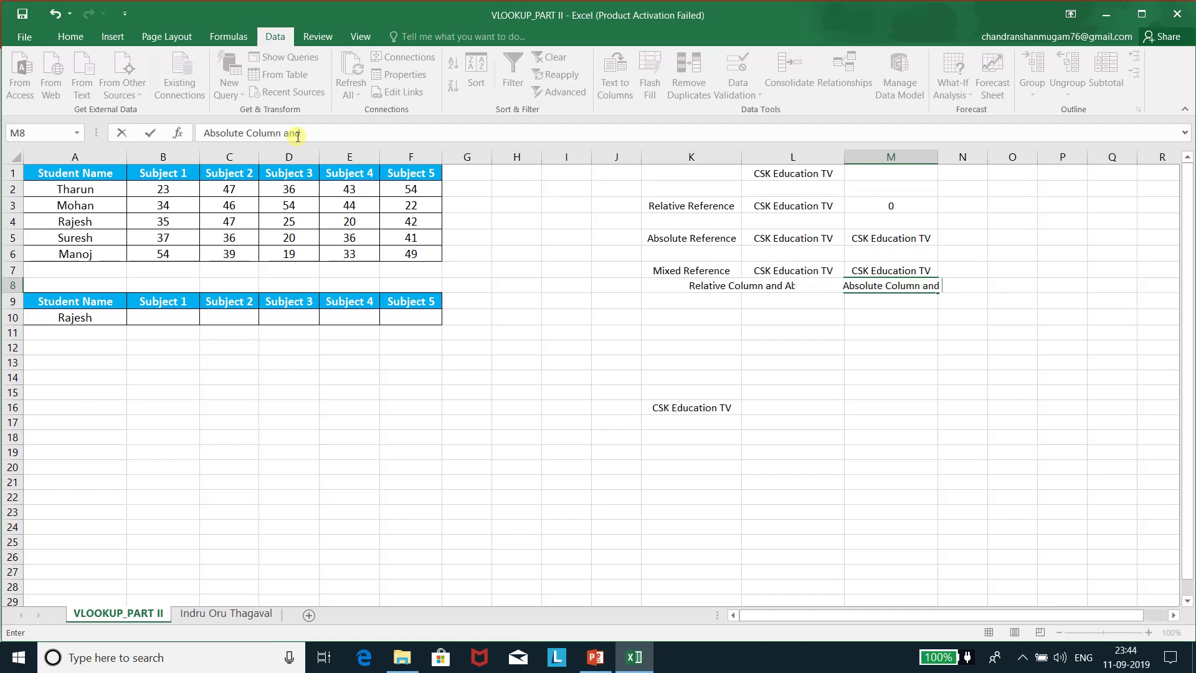
type("Relative R")
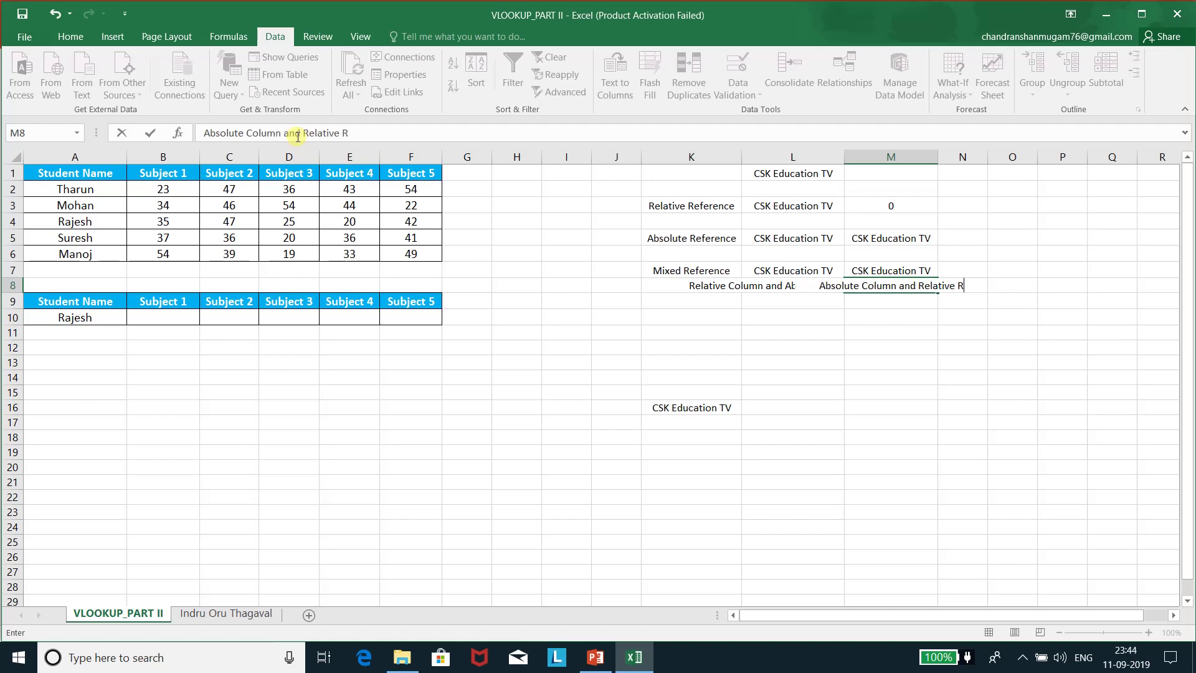
type("ow ")
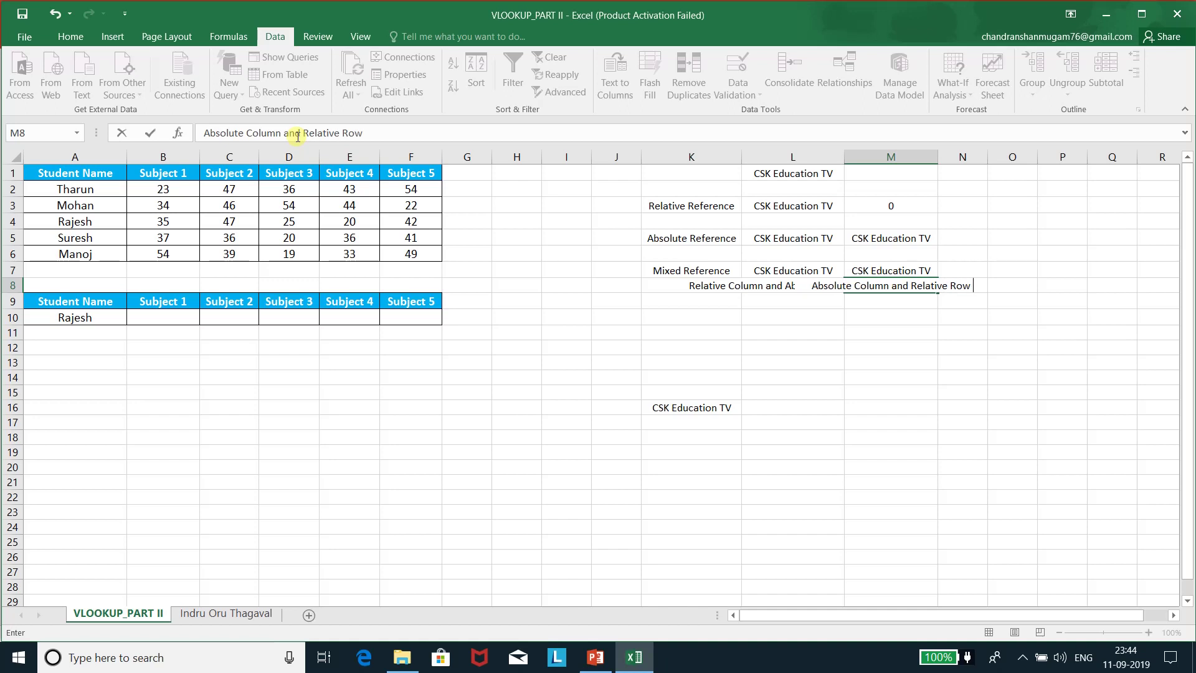
type("Reference")
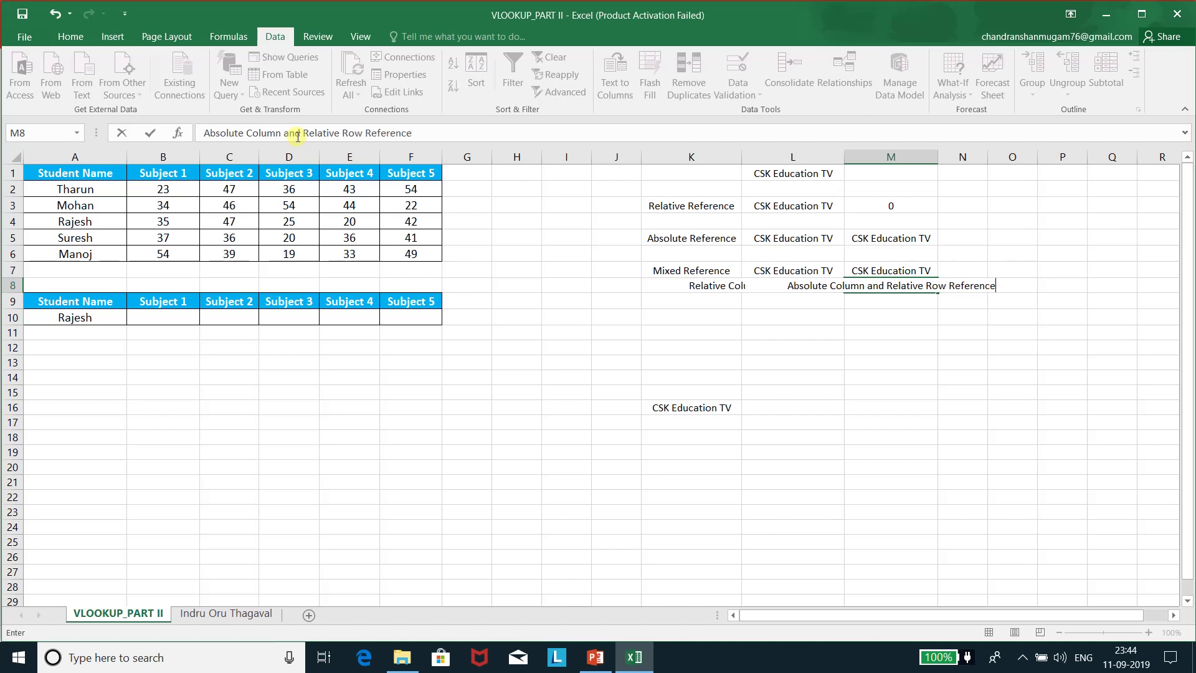
key("Return")
key("Return")
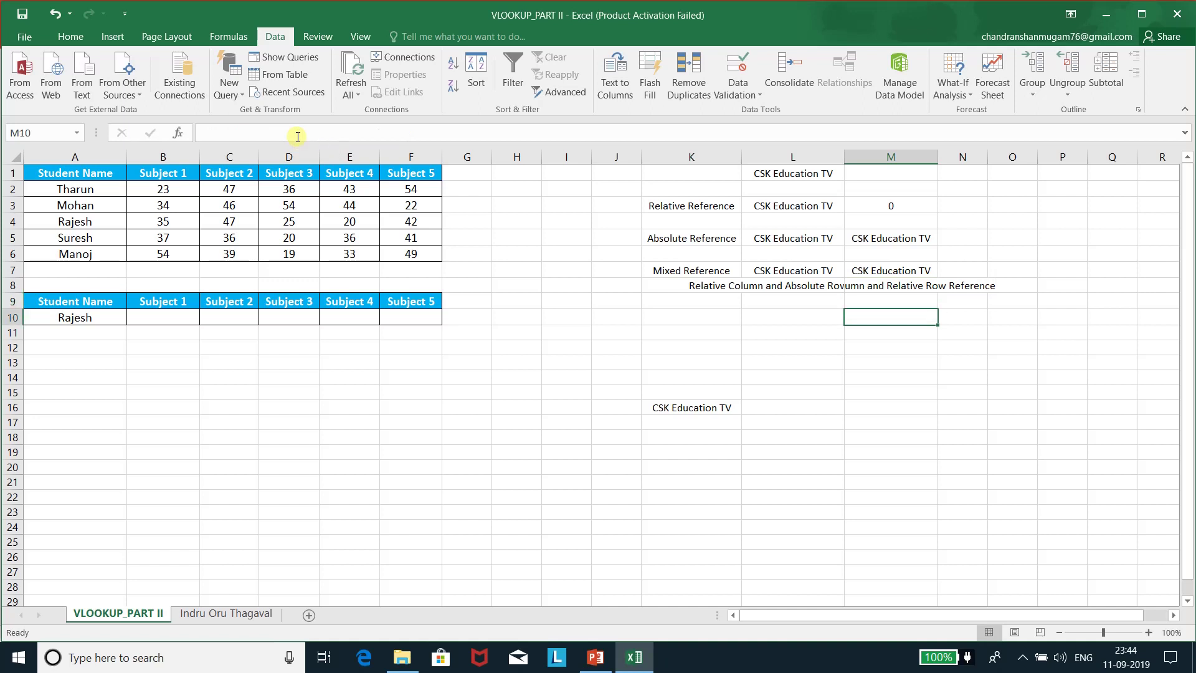
left_click(683, 463)
Enter =COLUMNS(A1:A1) in K20, returning 1
type("=")
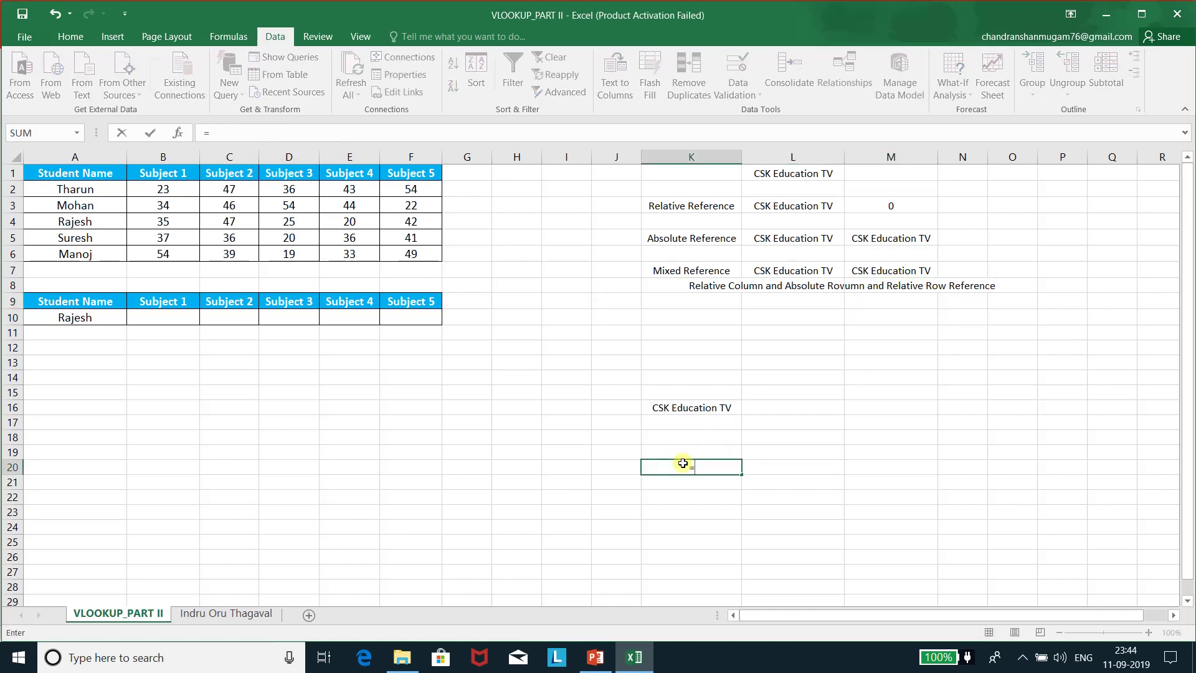
type("columns")
key("Tab")
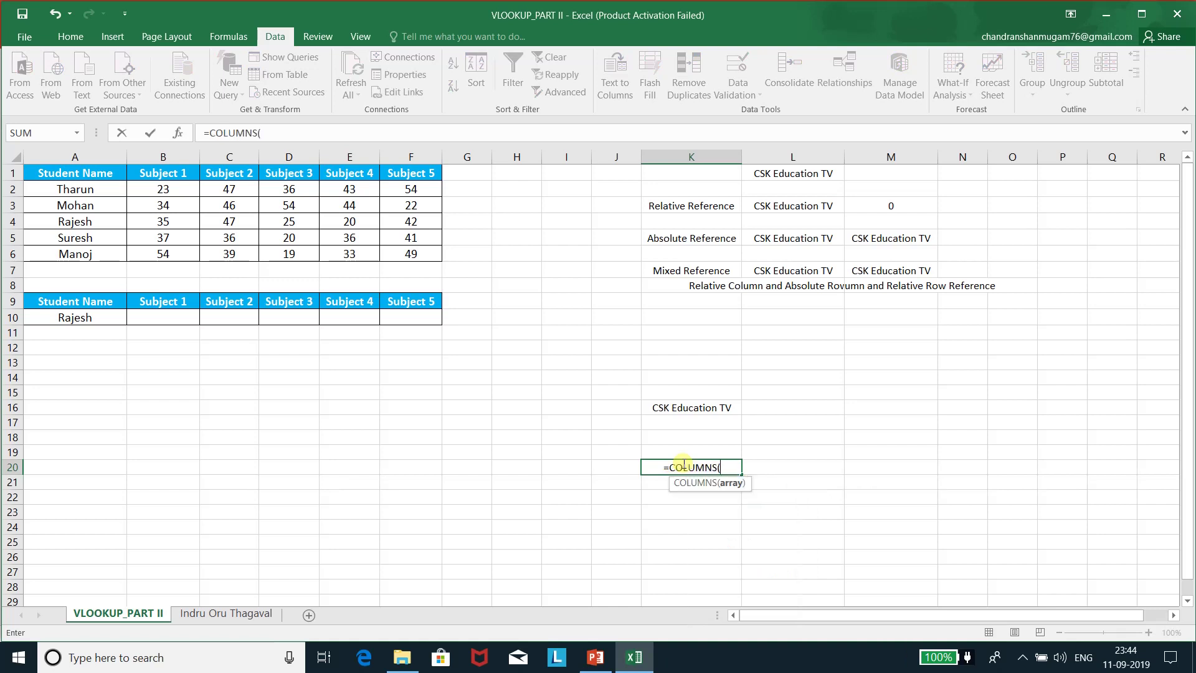
left_click(77, 168)
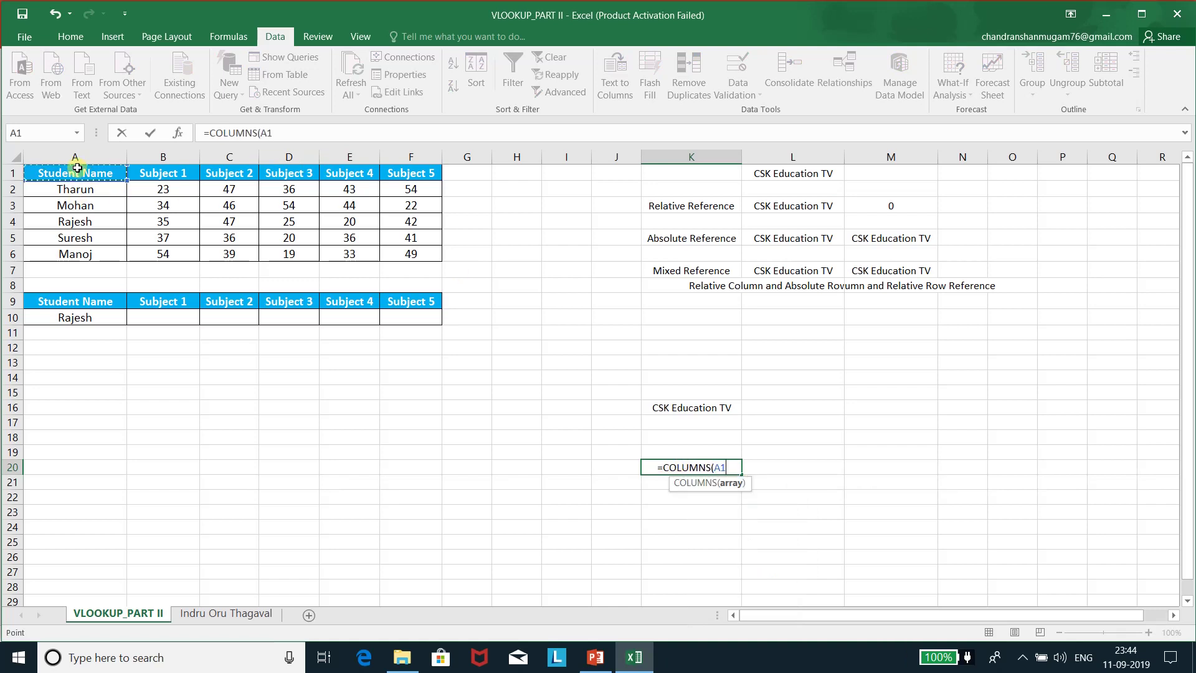
key("F8")
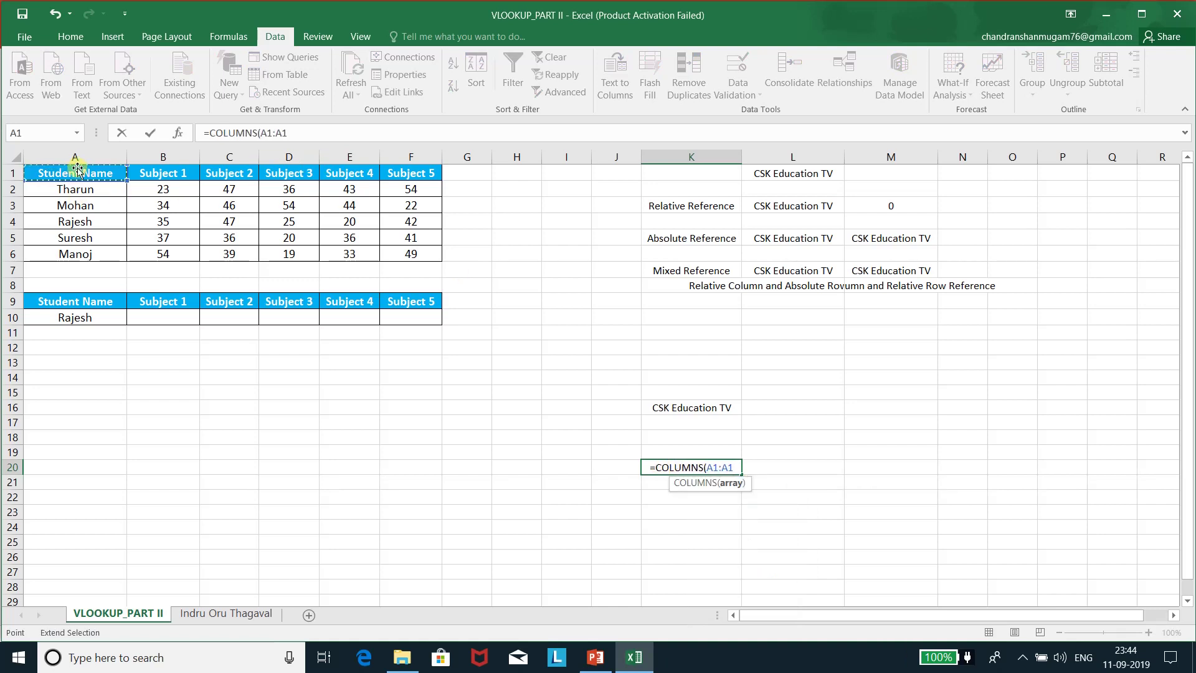
type(")")
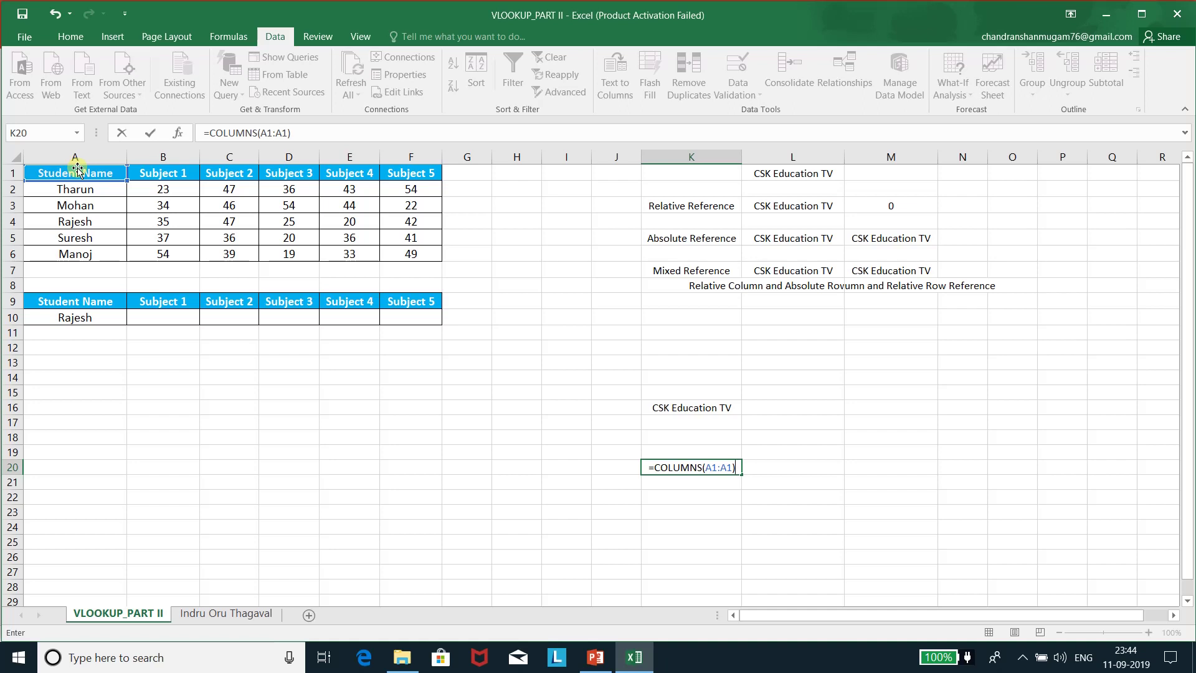
key("Return")
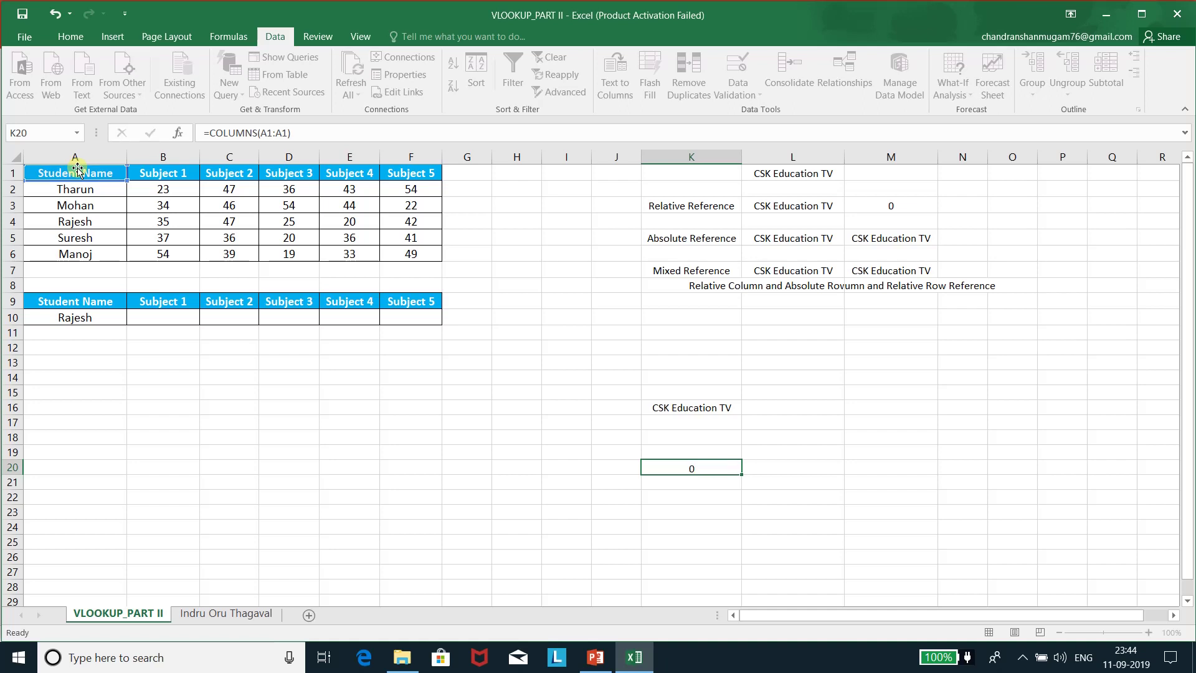
Copy K20 into L20, where it becomes =COLUMNS(B1:B1) and still returns 1
key("Up")
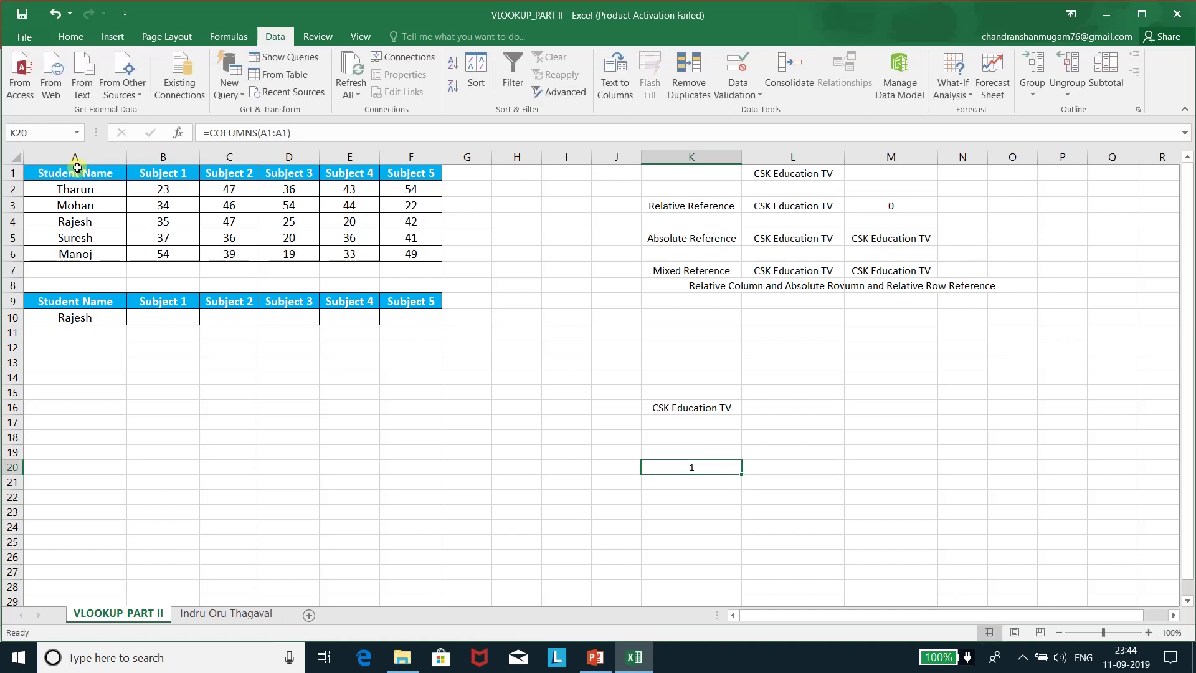
key("ctrl+c")
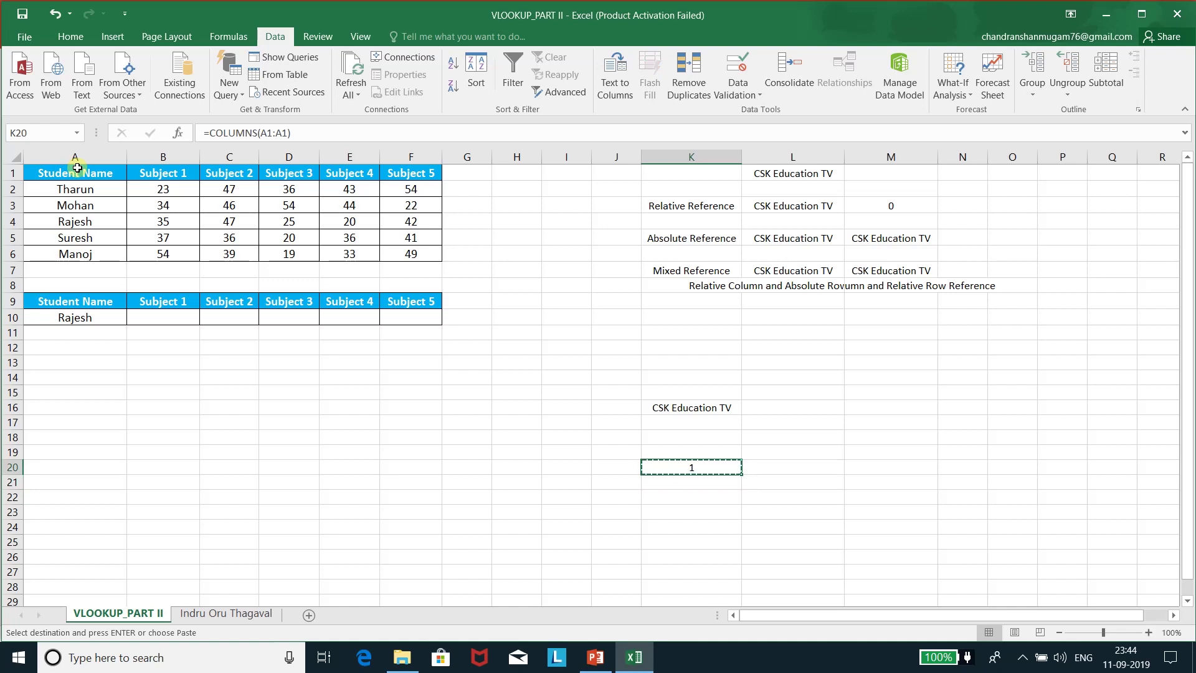
key("Right")
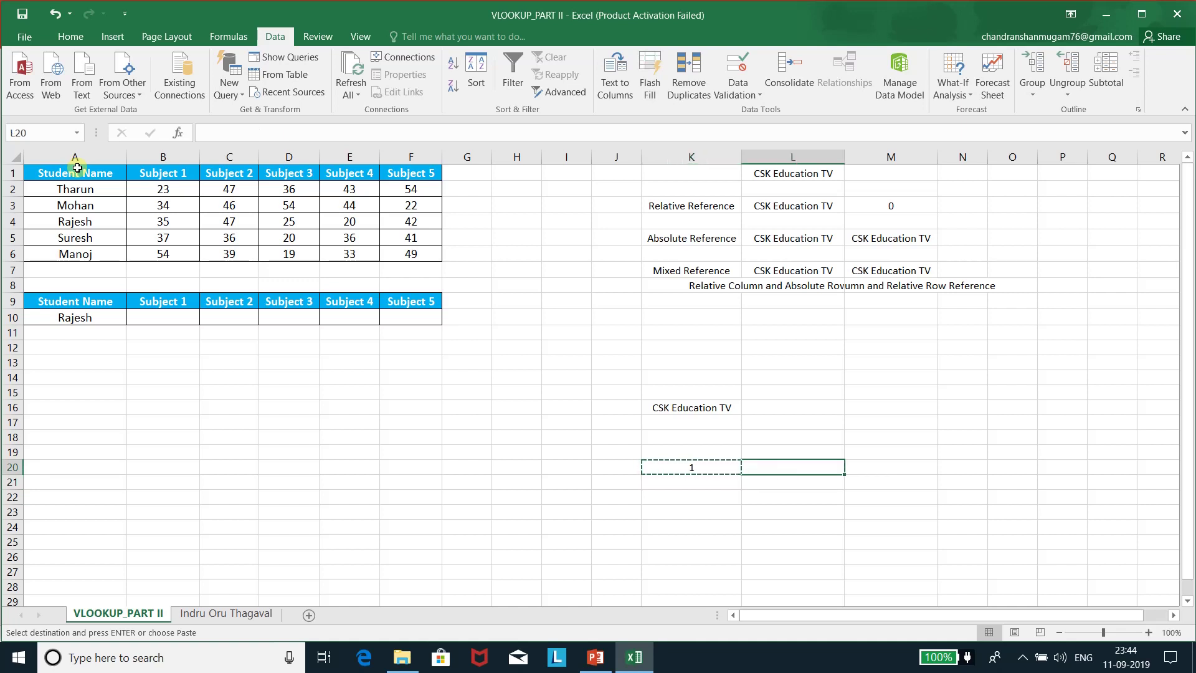
key("ctrl+v")
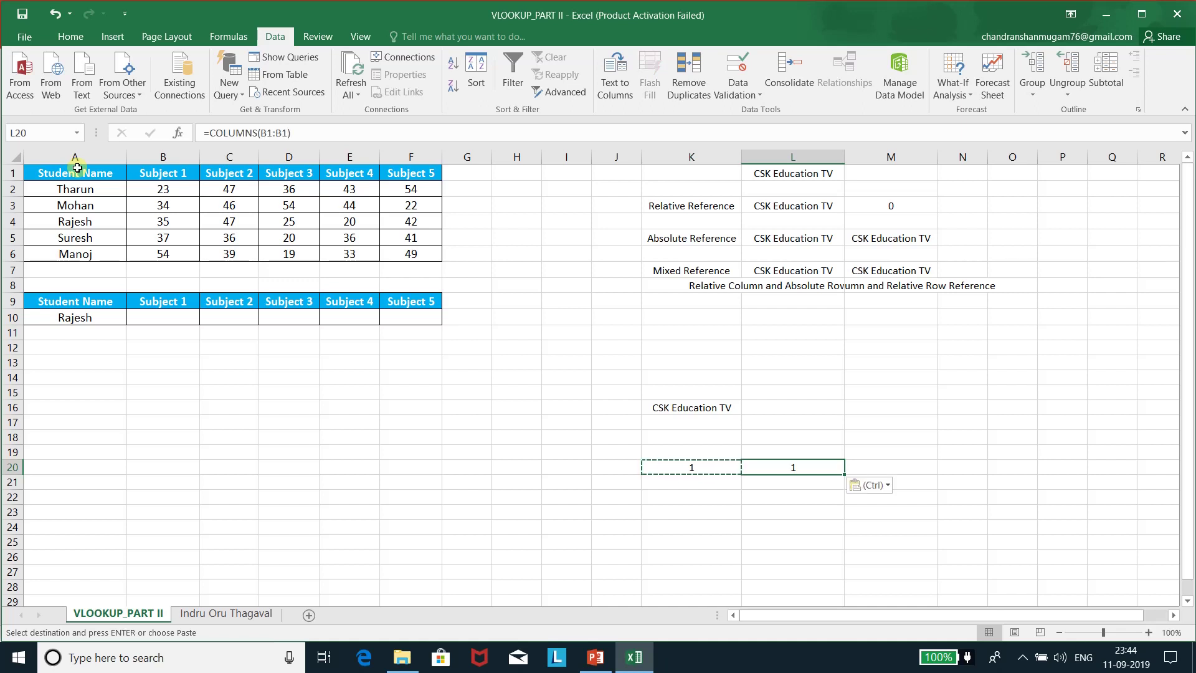
left_click(711, 466)
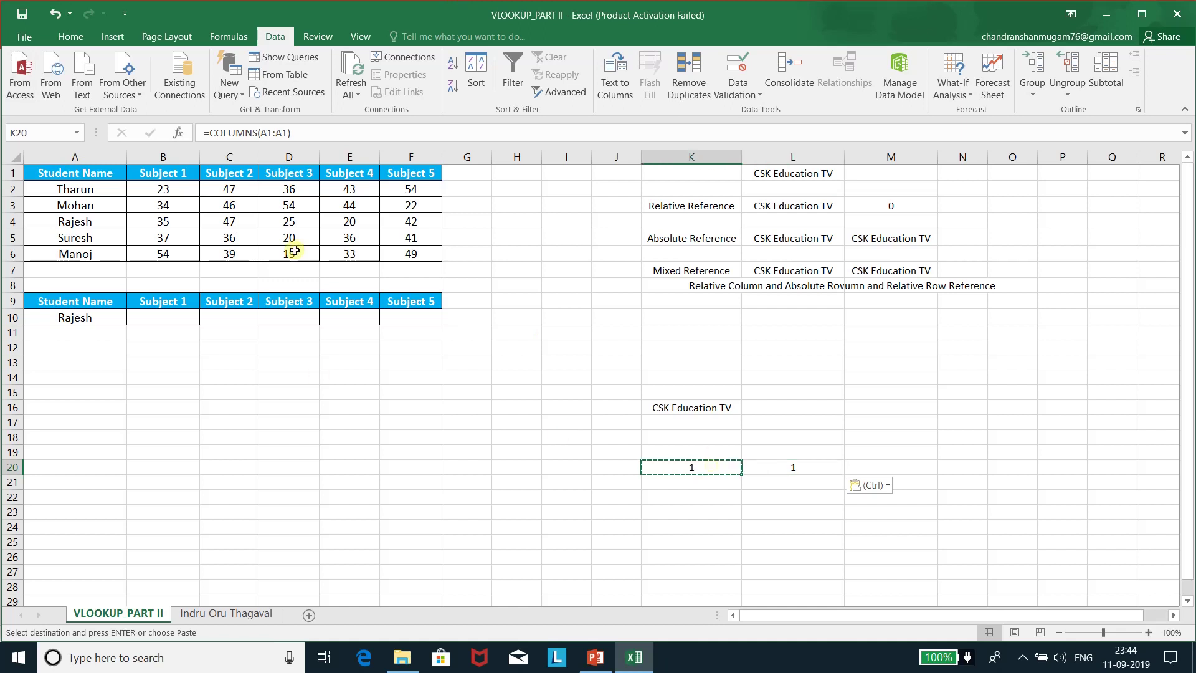
Anchor K20's range start so its formula reads =COLUMNS($A$1:A1)
left_click(267, 131)
left_click(267, 131)
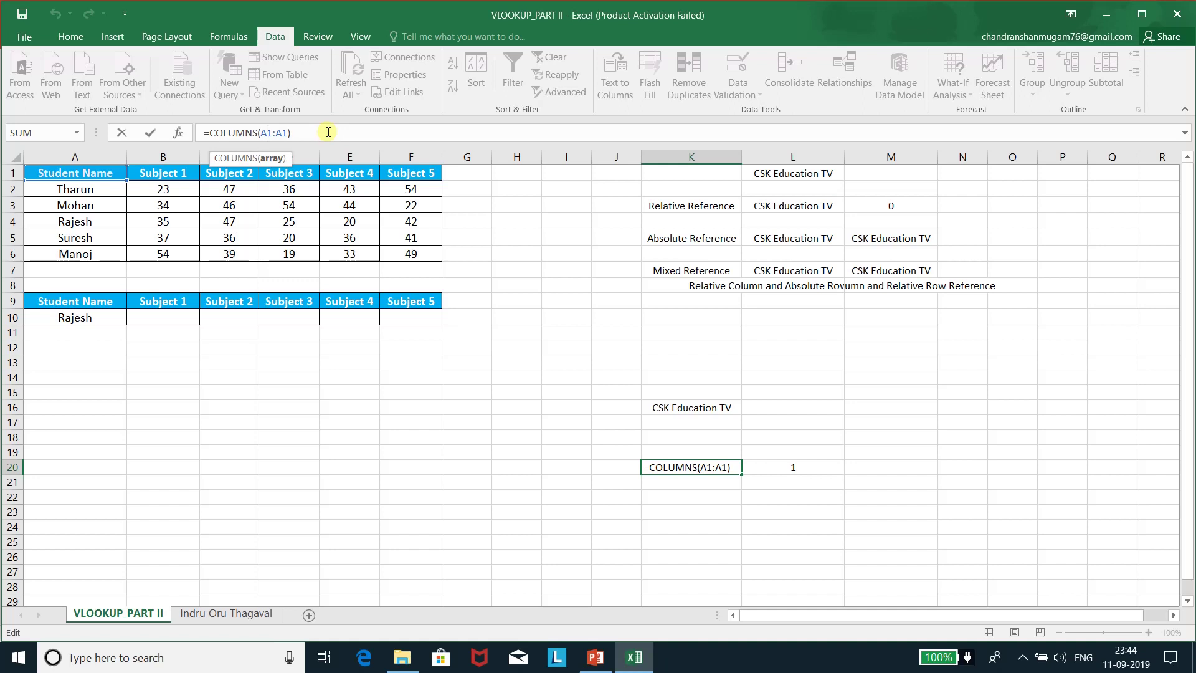
key("F4")
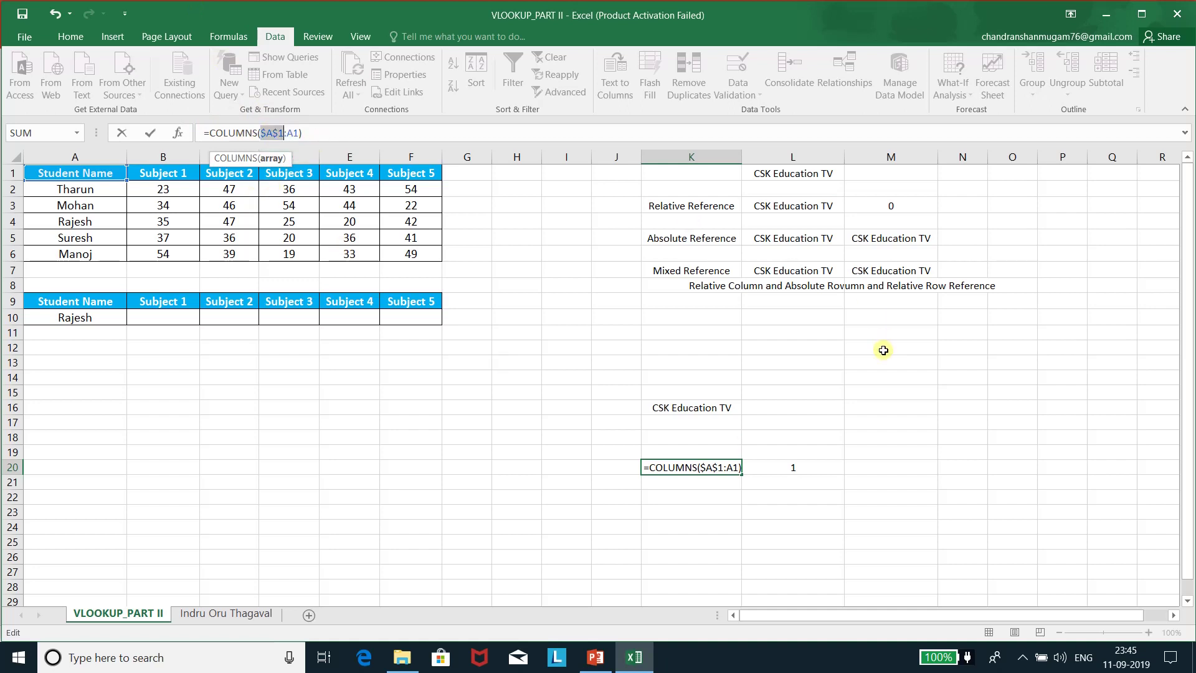
key("Return")
Copy the anchored formula into L20 and M20, giving 2 and 3
key("Up")
key("ctrl+c")
key("Right")
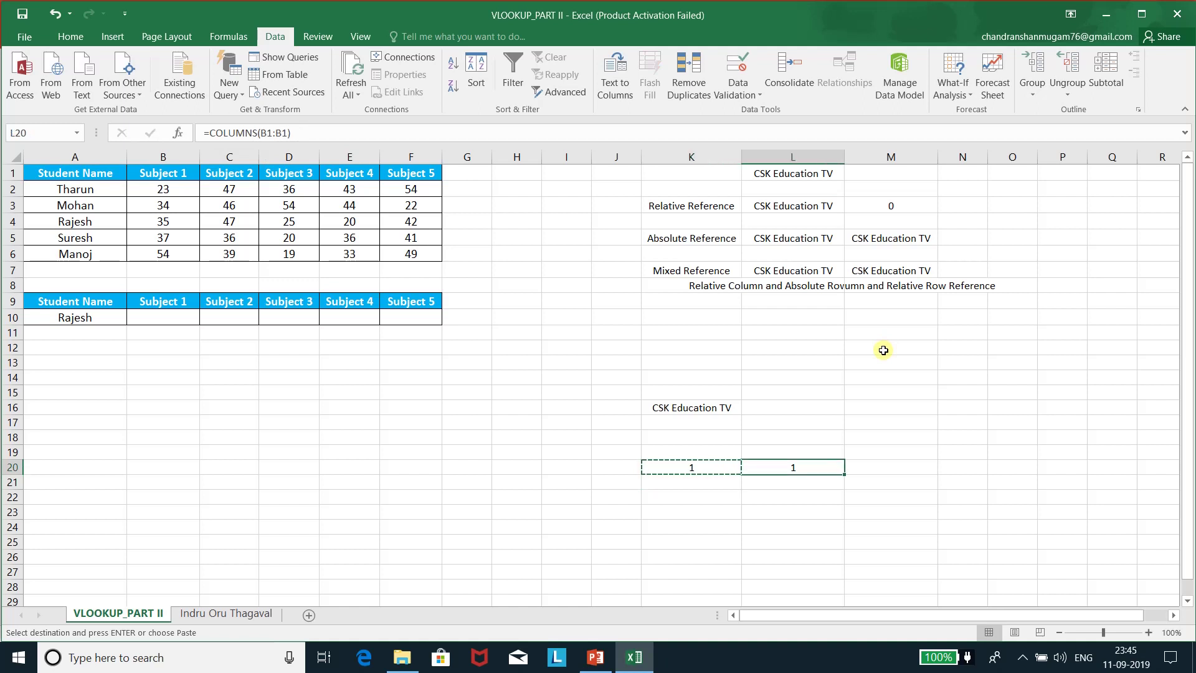
key("ctrl+v")
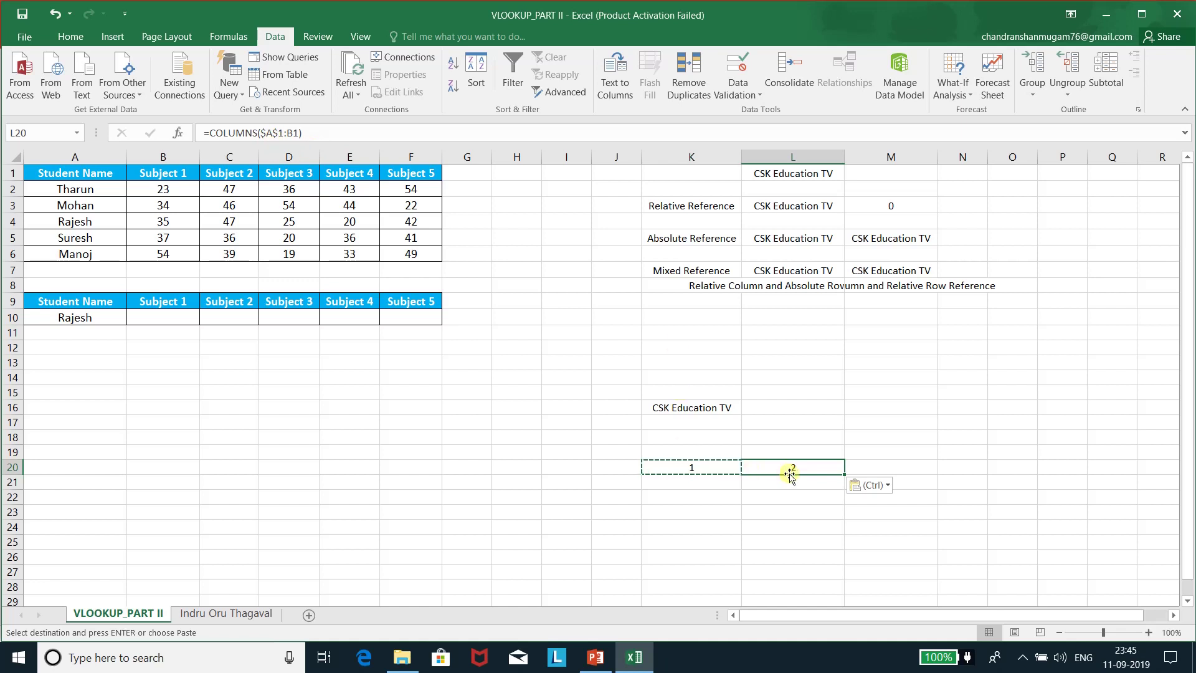
key("ctrl+c")
left_click(885, 463)
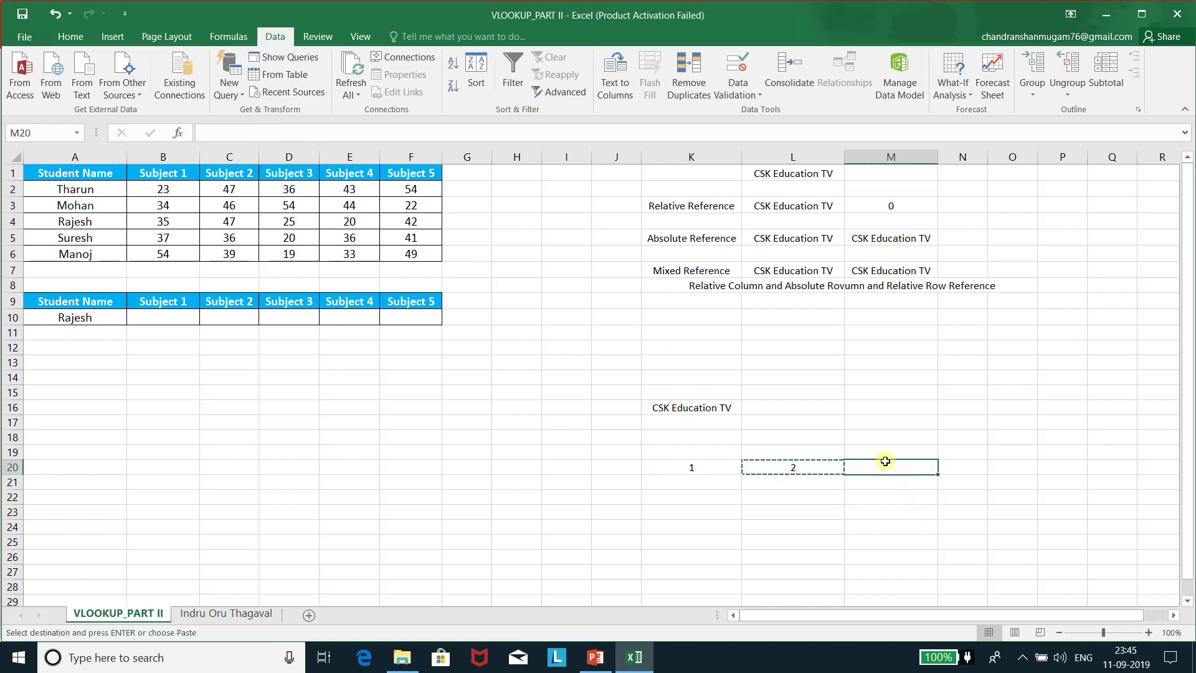
key("ctrl+v")
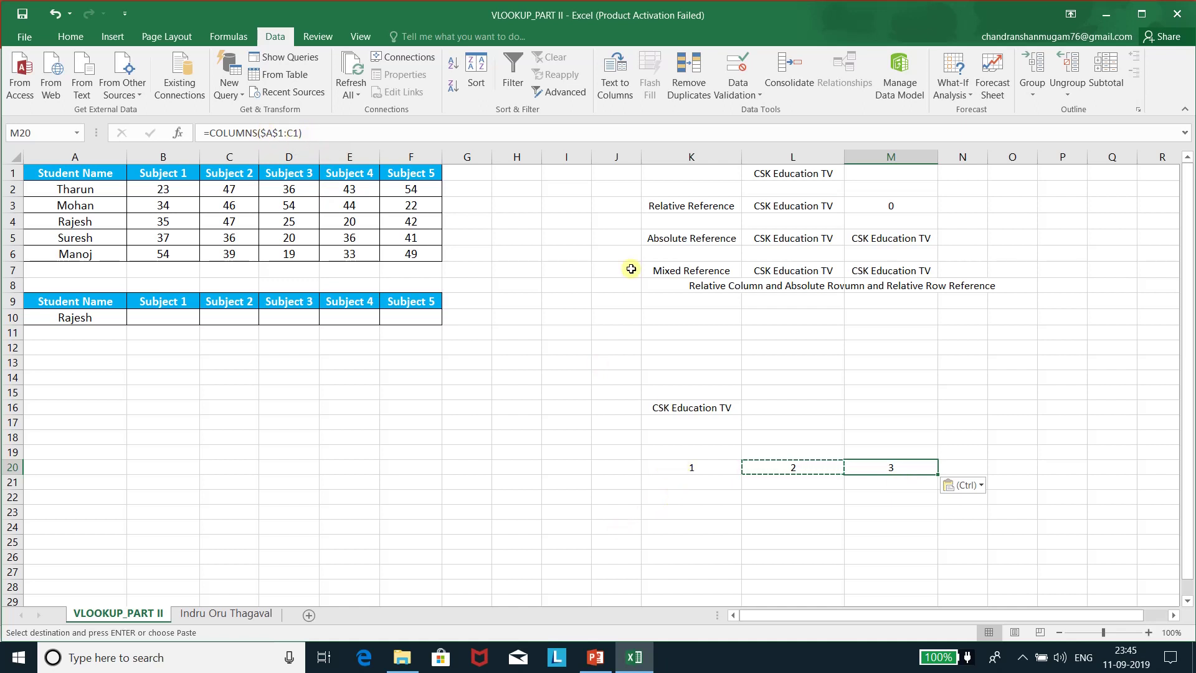
mouse_move(629, 173)
left_mouse_down()
mouse_move(849, 244)
mouse_move(981, 498)
left_mouse_up()
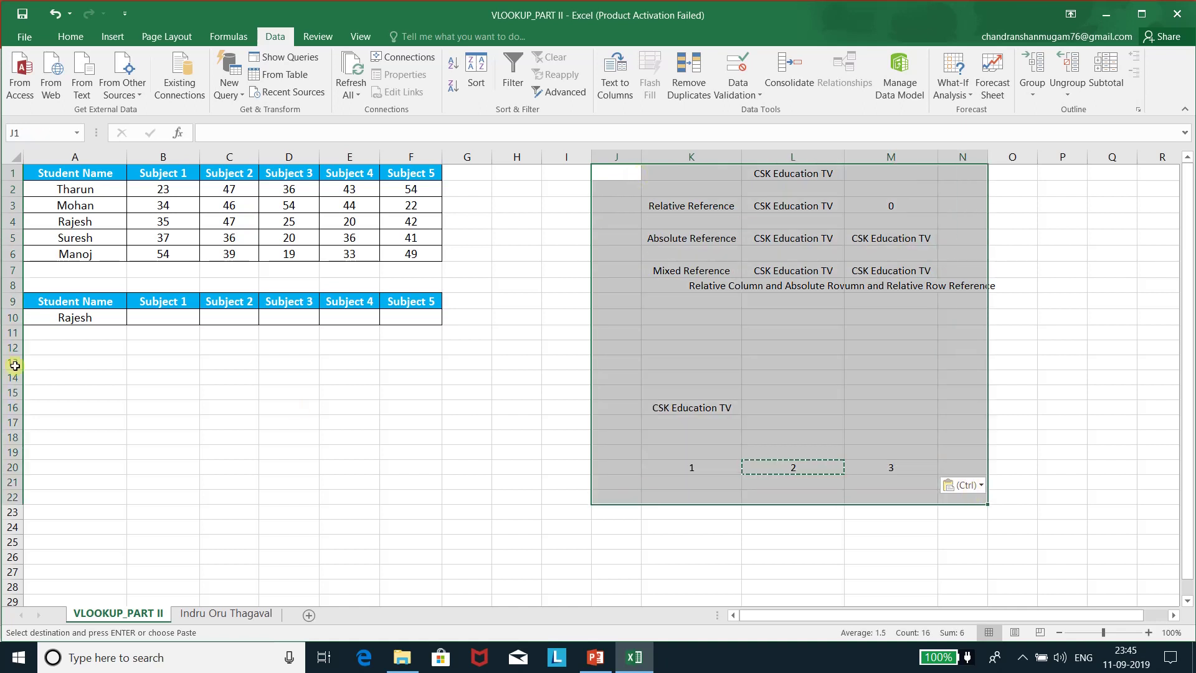
Start a VLOOKUP in B10 with lookup value $A$10 and table $A$1:$F$6
left_click(182, 315)
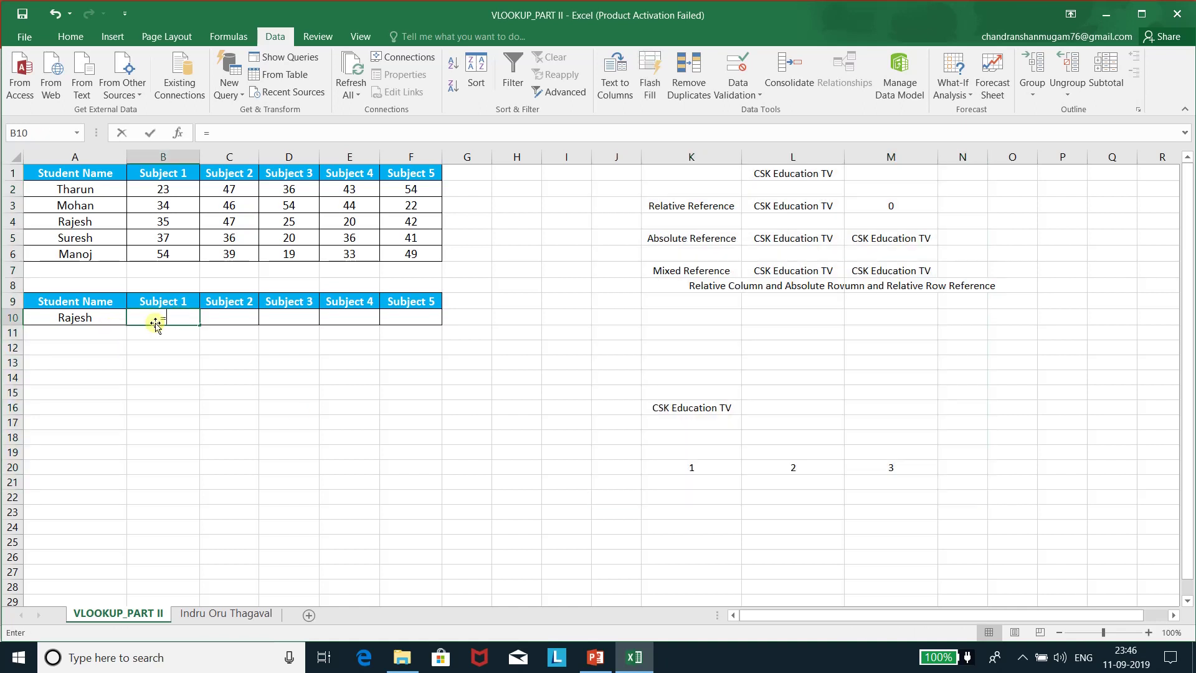
type("=vl")
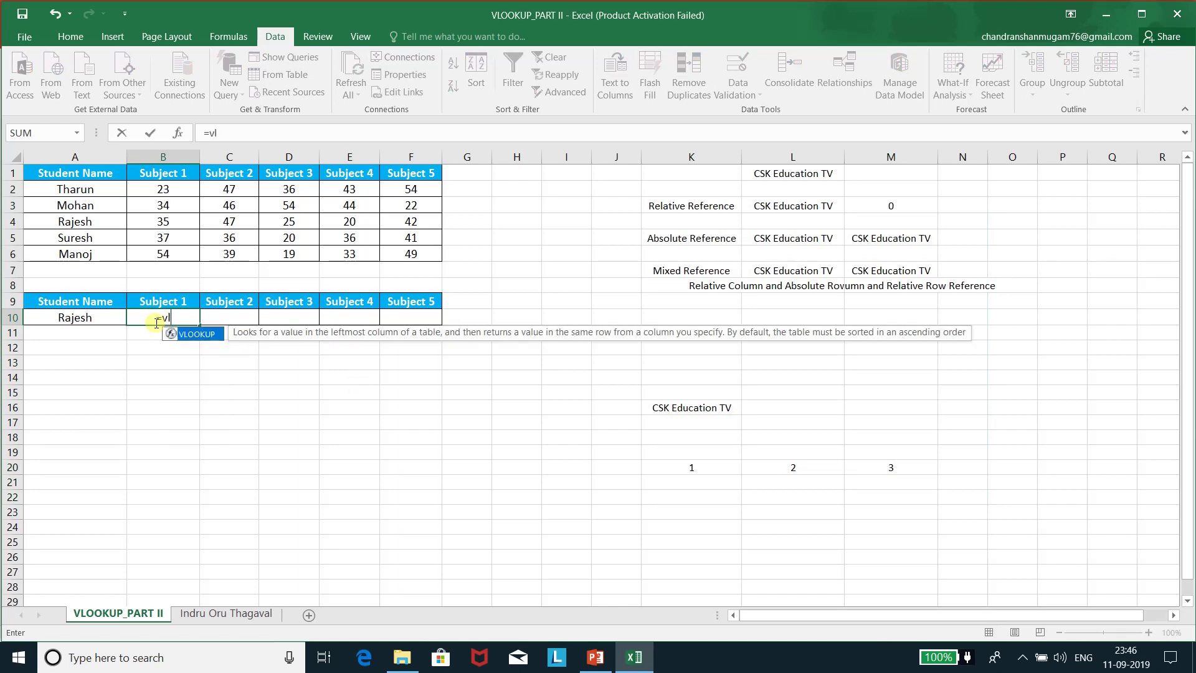
key("Tab")
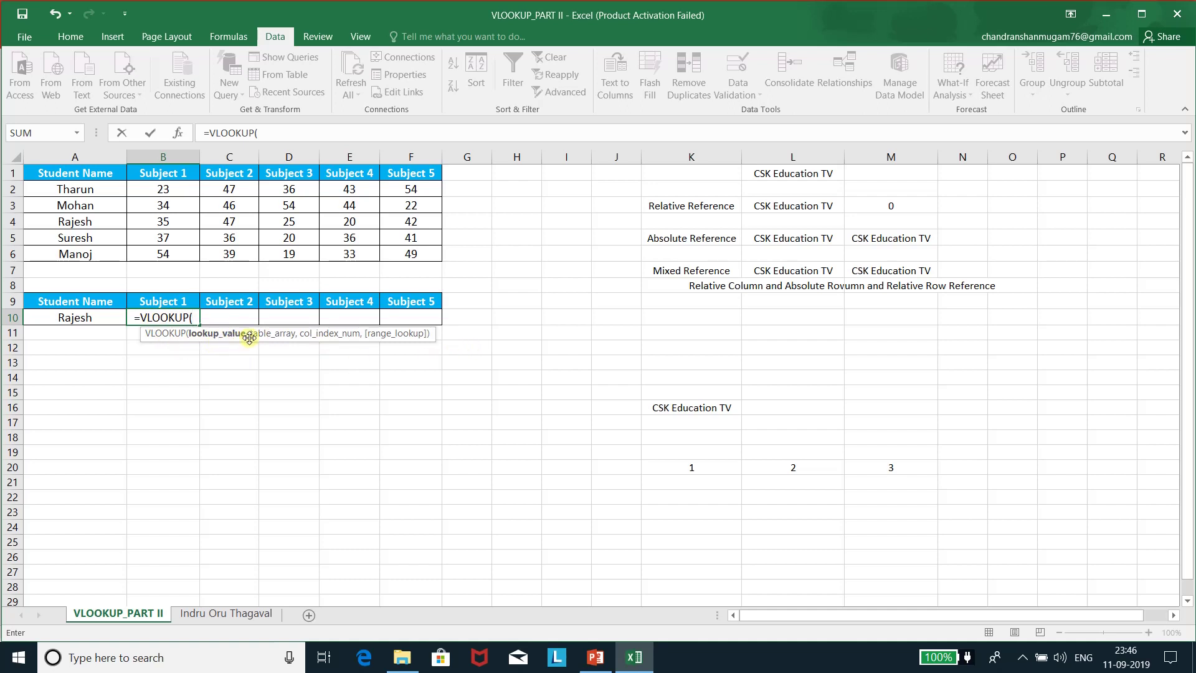
left_click(94, 316)
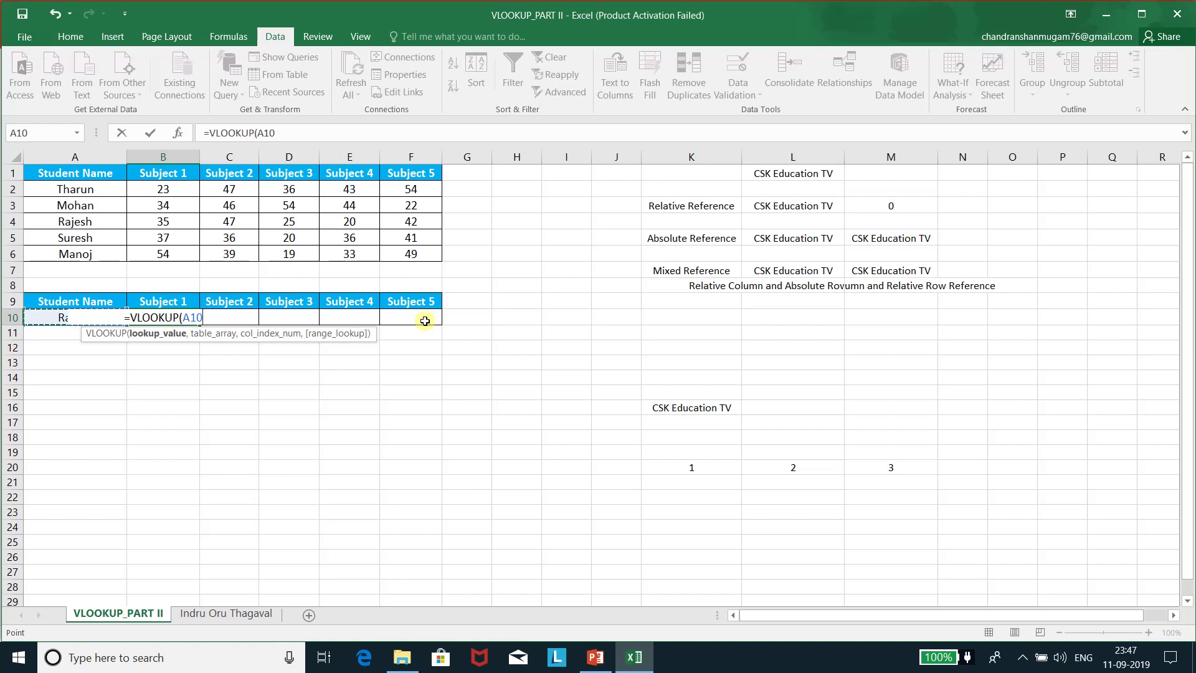
key("F4")
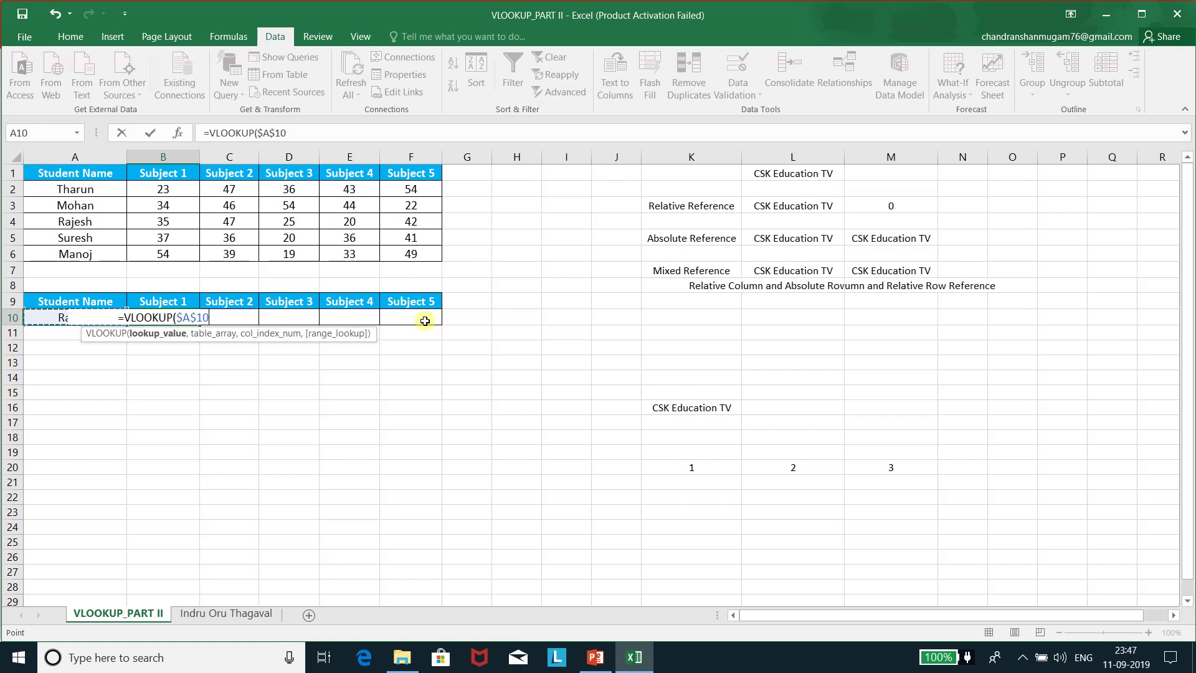
type(",")
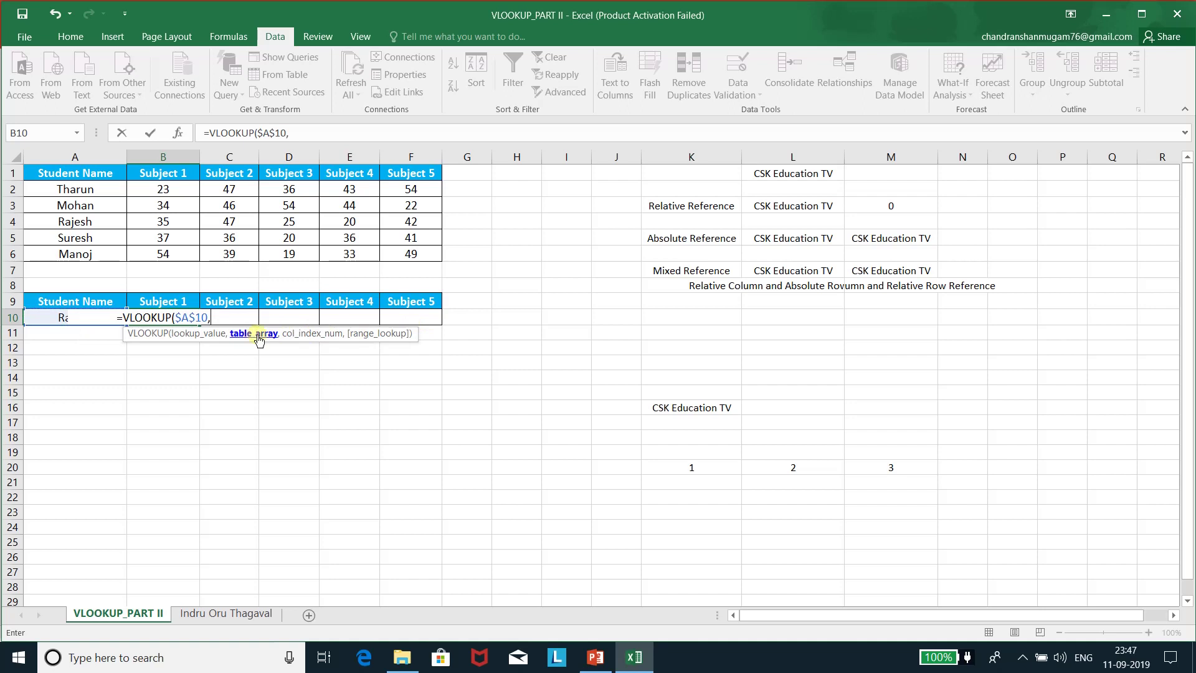
left_click_drag(68, 173, 418, 258)
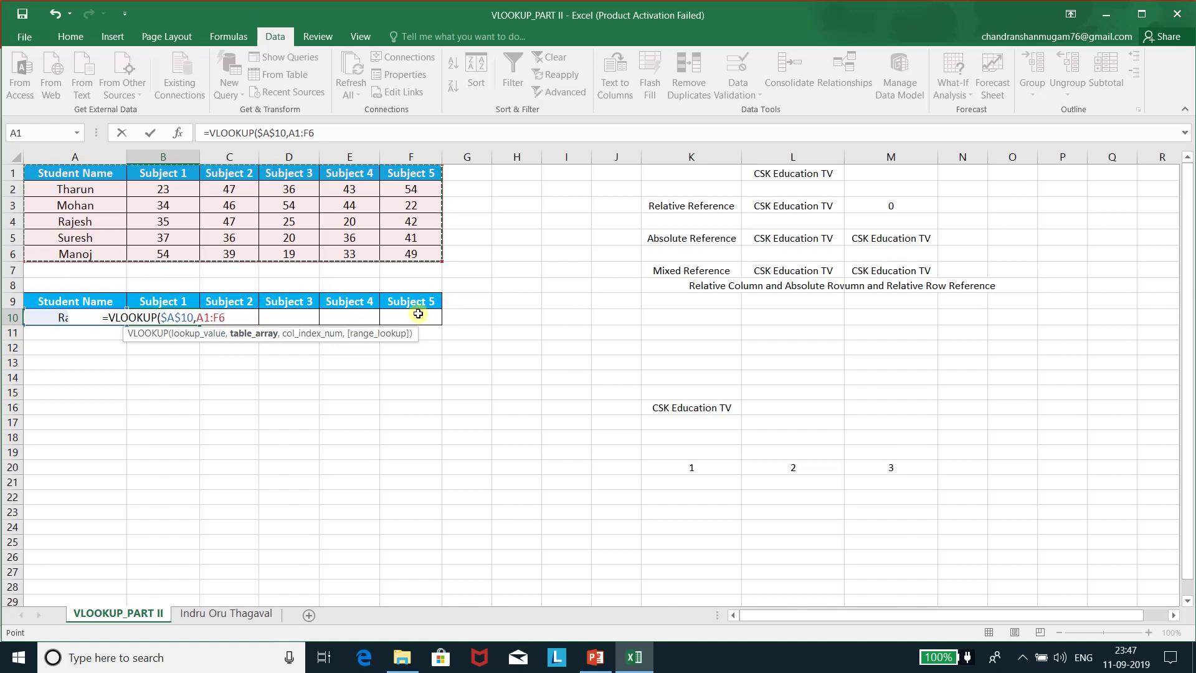
key("F4")
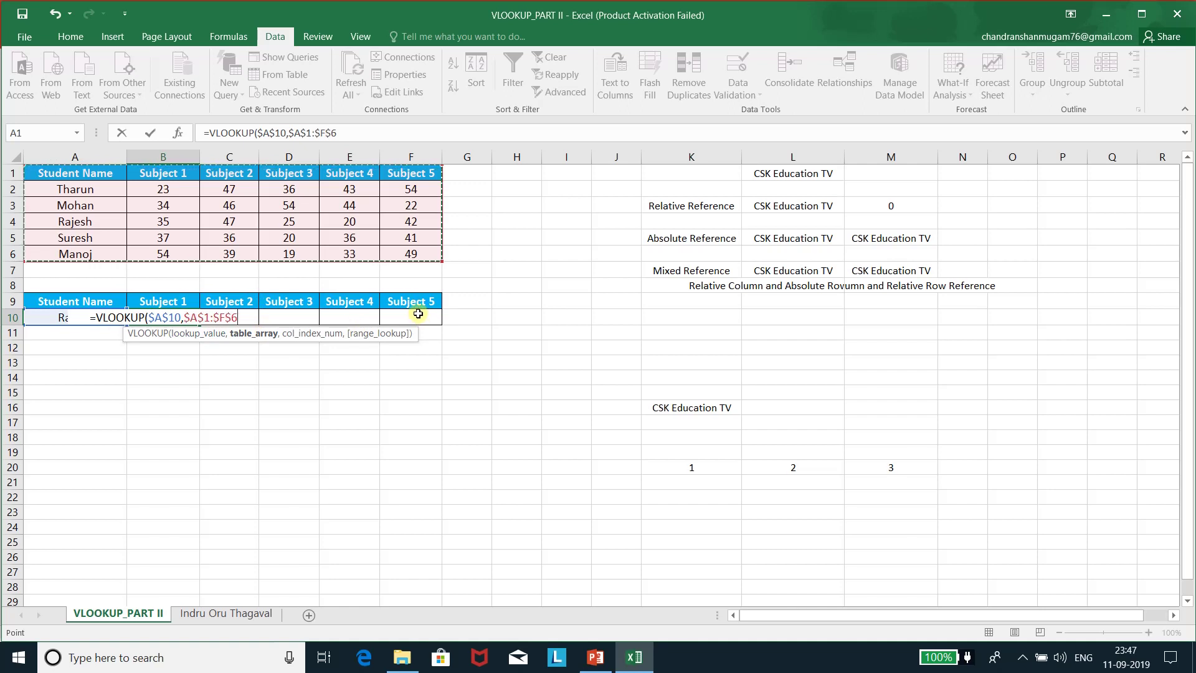
type(",")
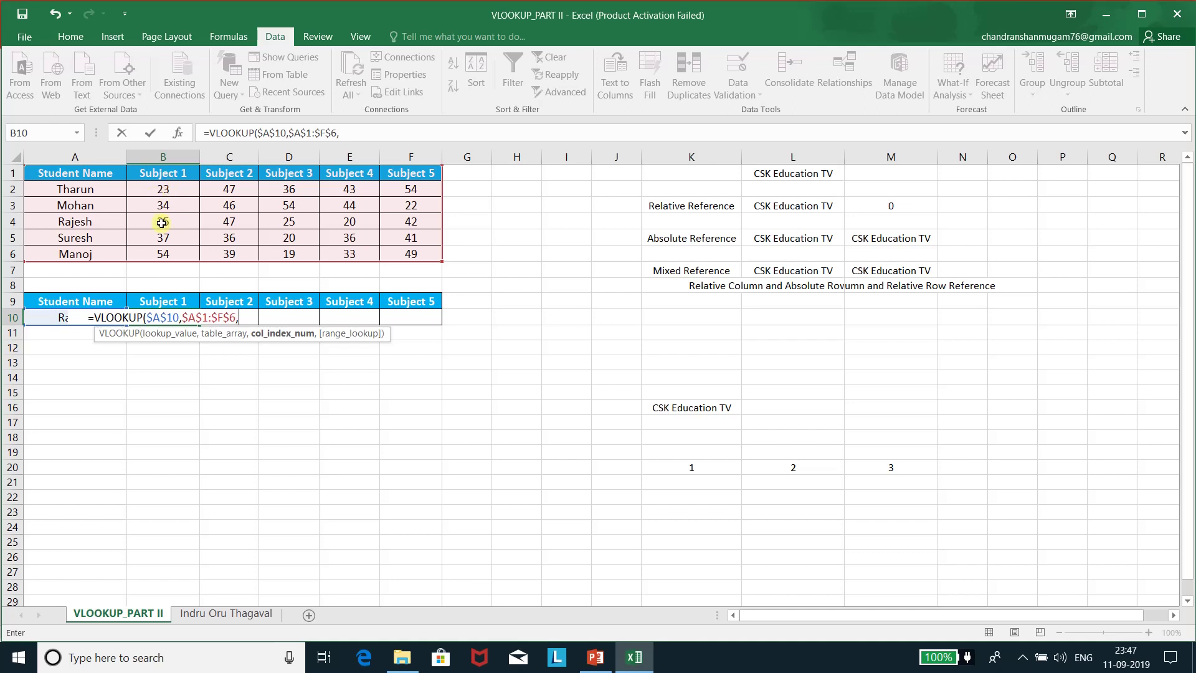
Finish it with column number COLUMNS($A$1:B1) and exact match 0, returning 35
type("columns")
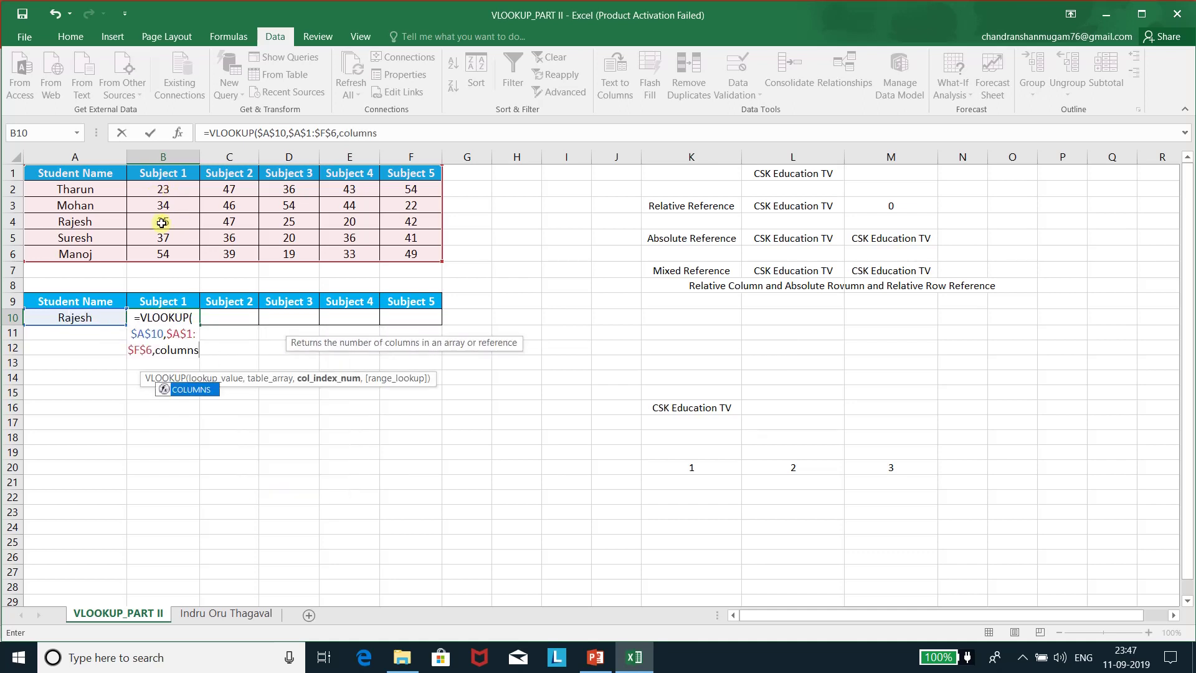
key("Tab")
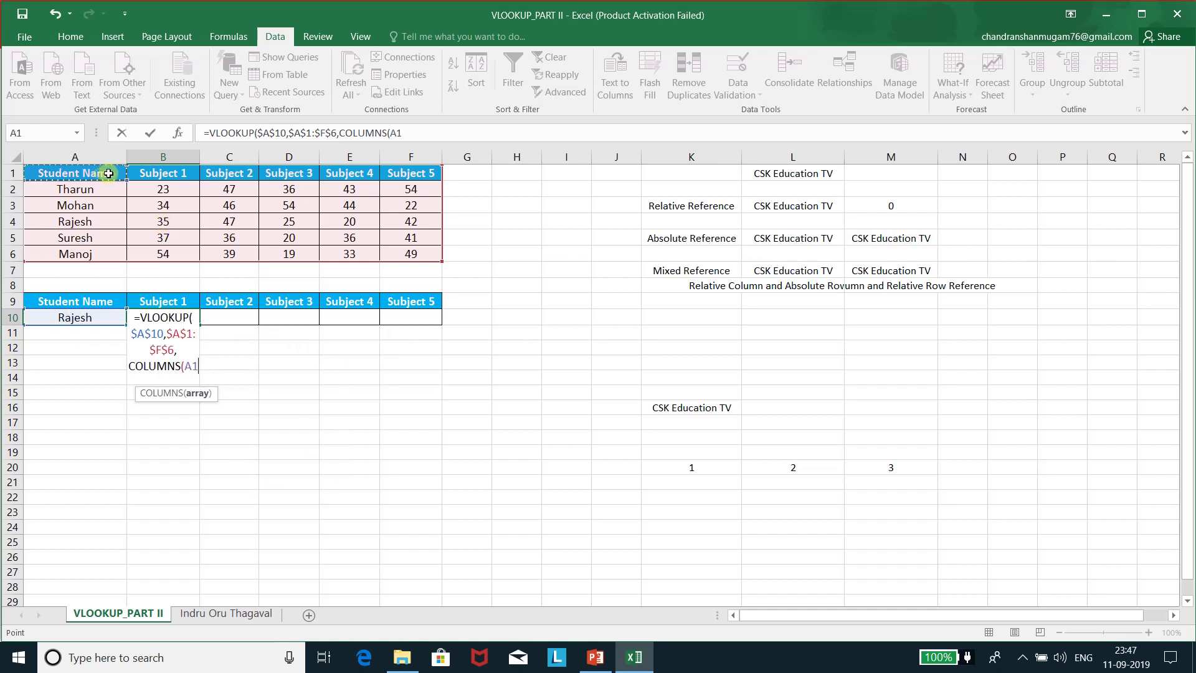
left_click_drag(93, 173, 163, 172)
type(":B1")
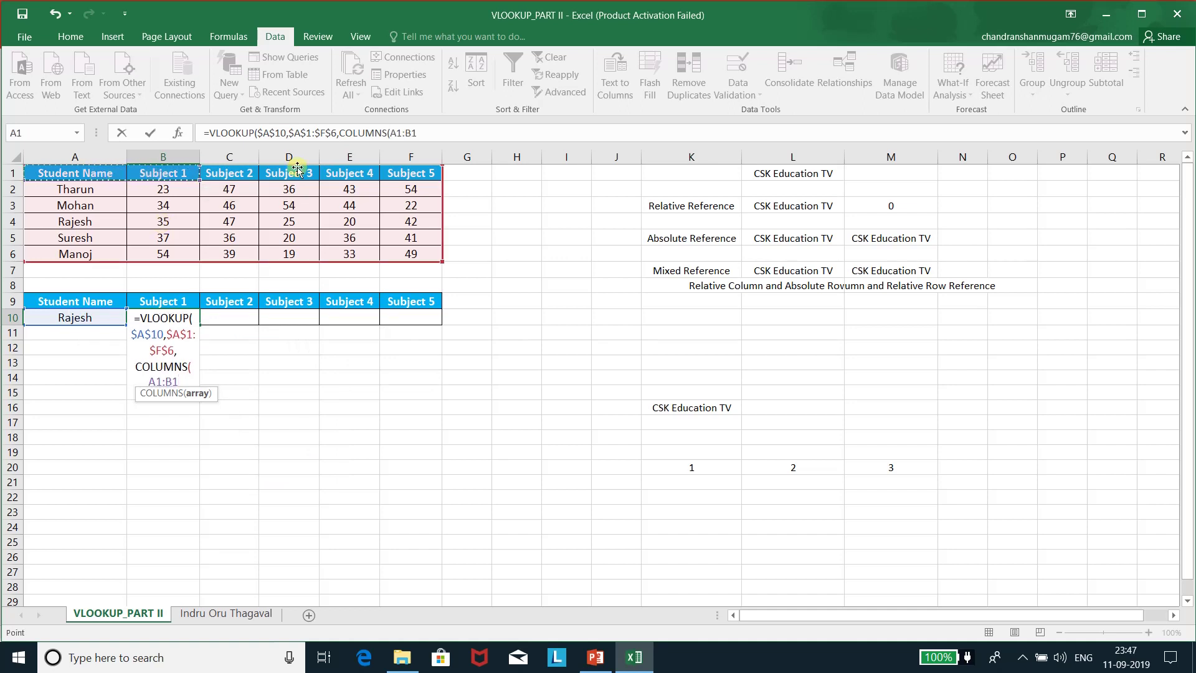
type(")")
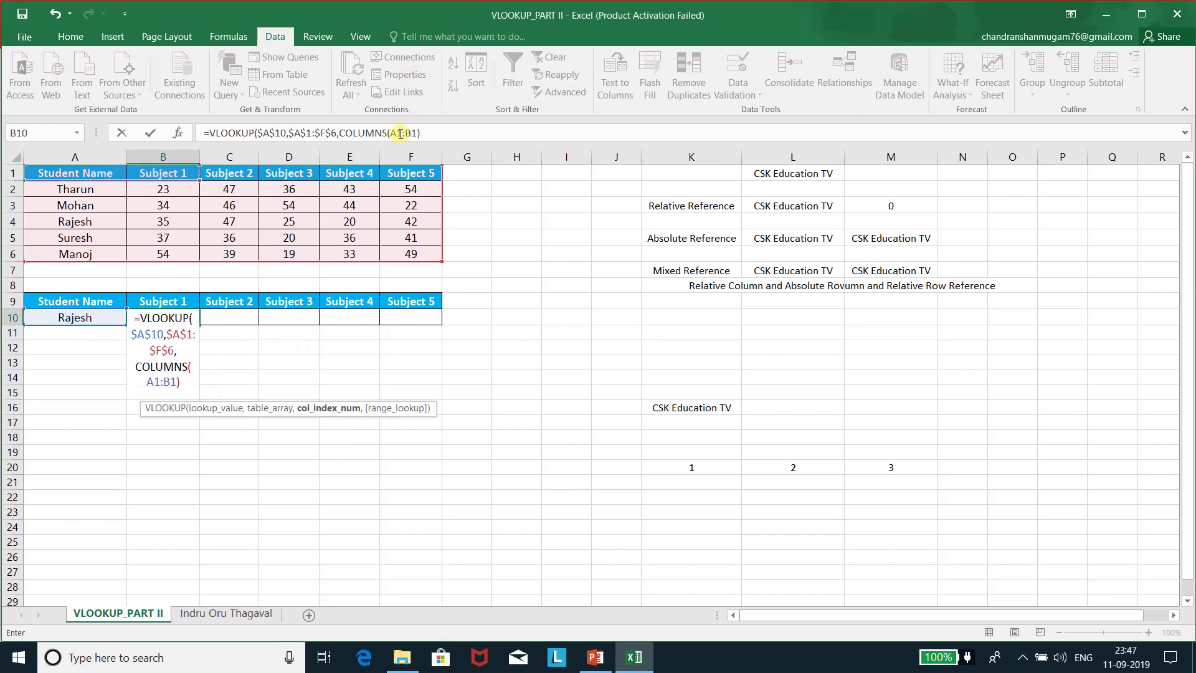
left_click(395, 134)
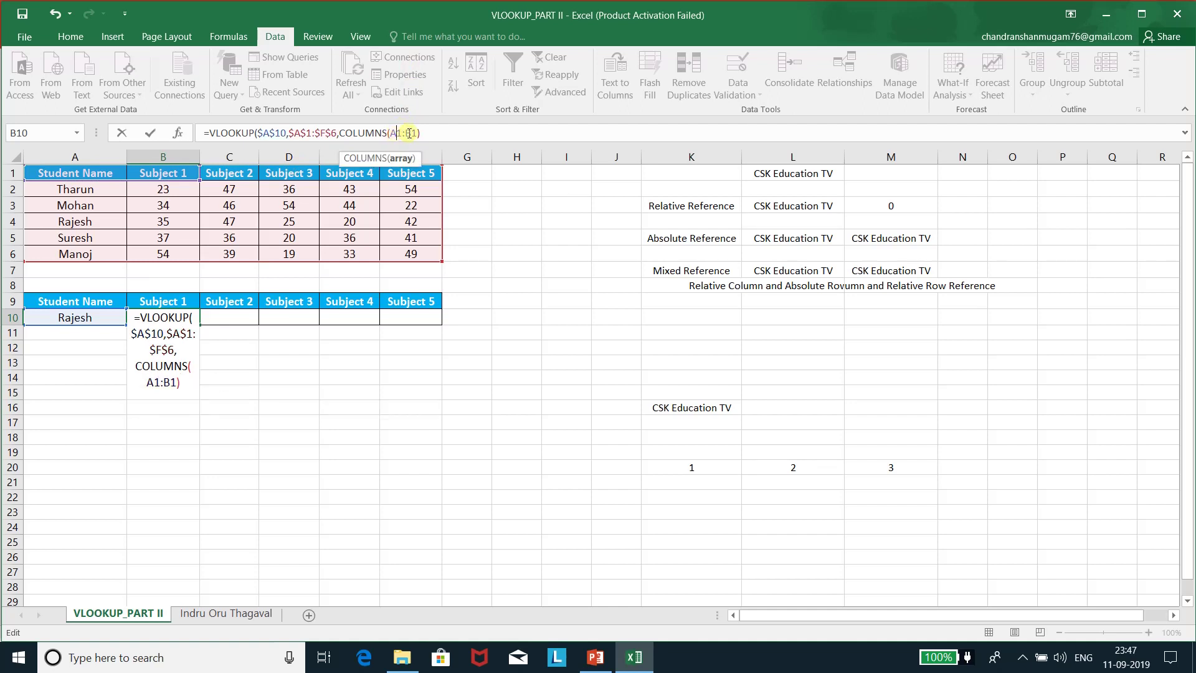
key("F4")
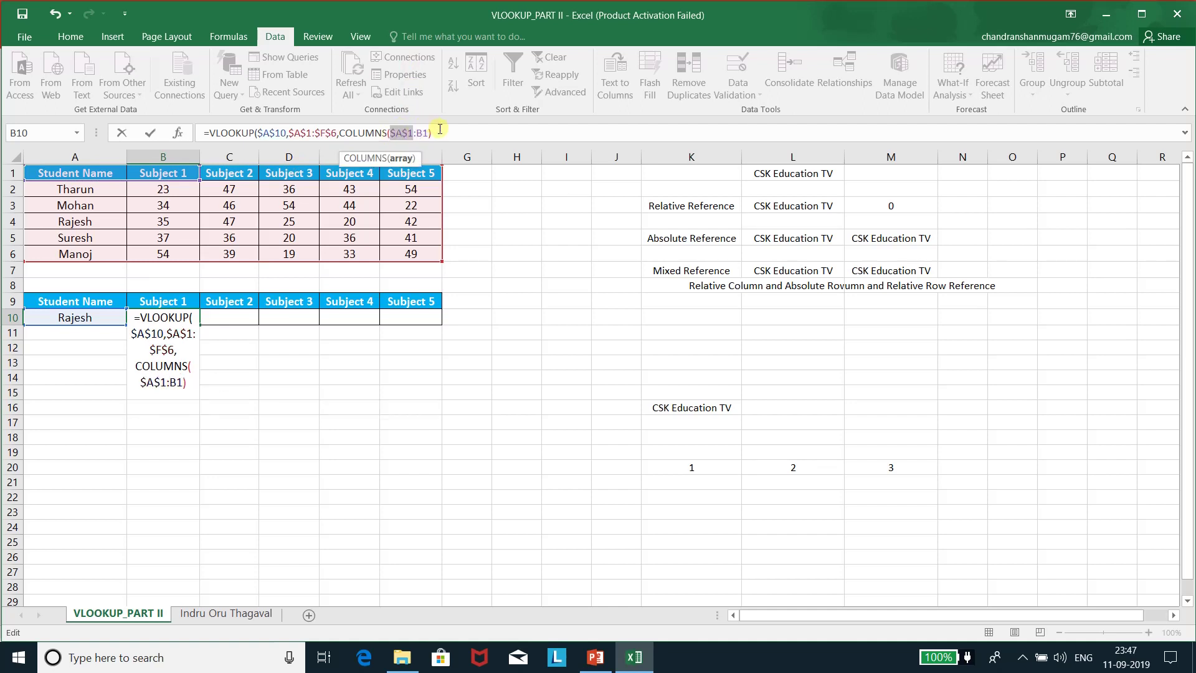
left_click(442, 134)
type(",")
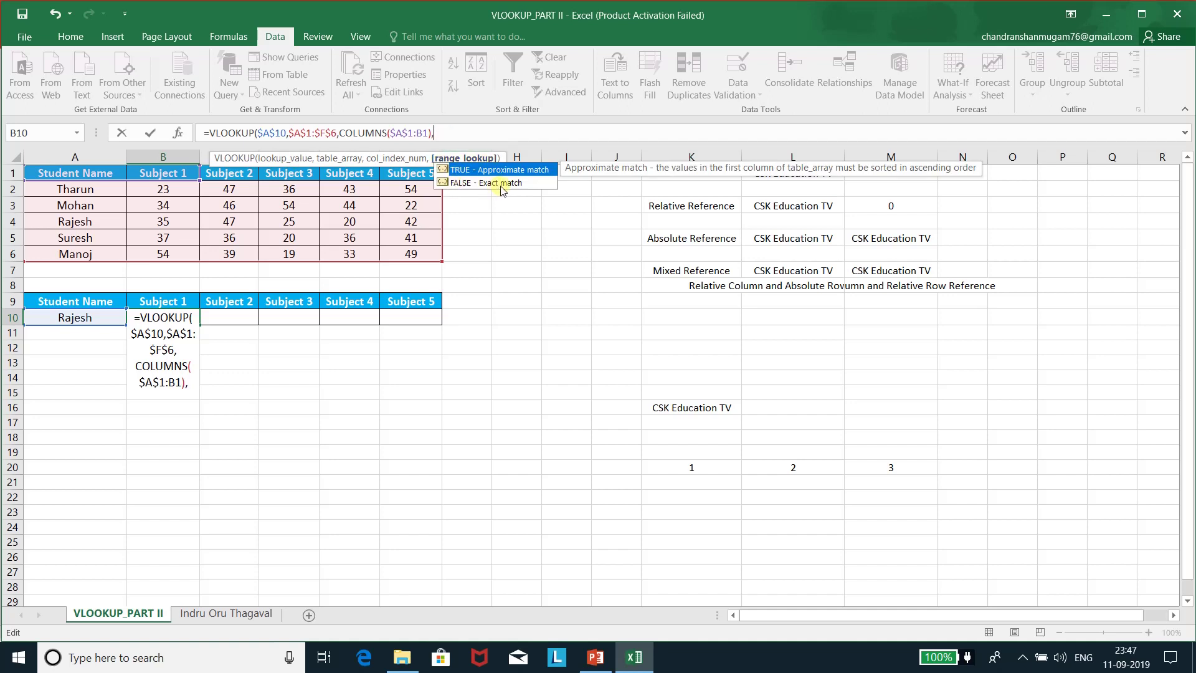
type("0)")
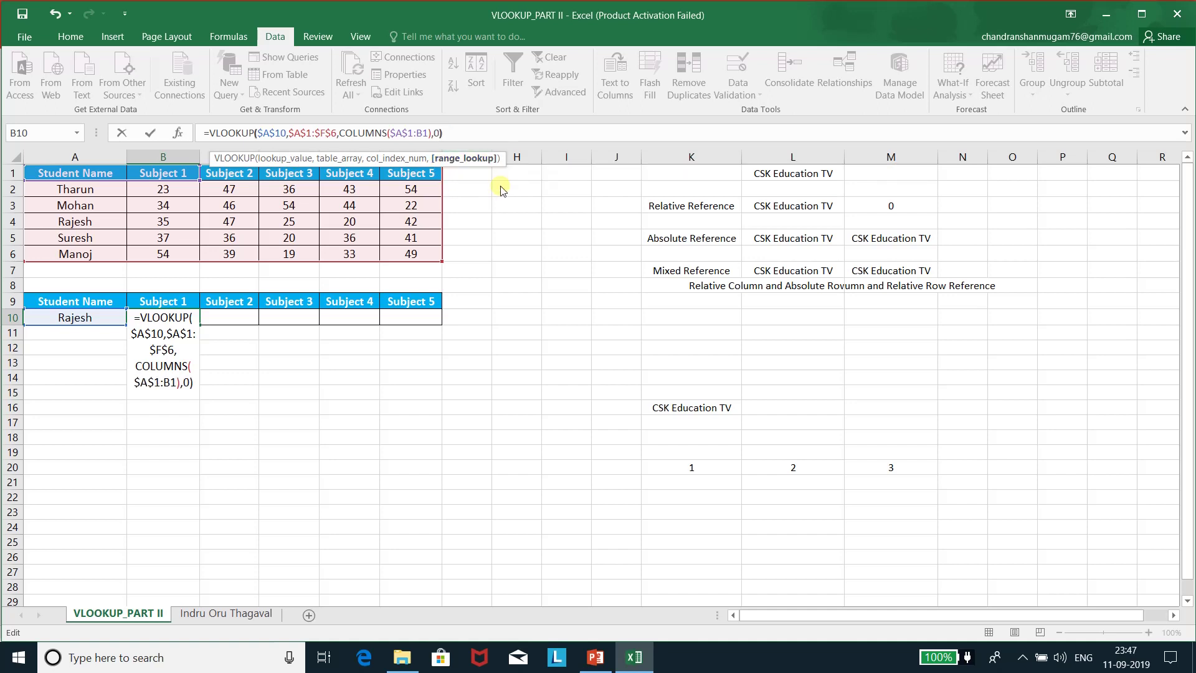
key("Return")
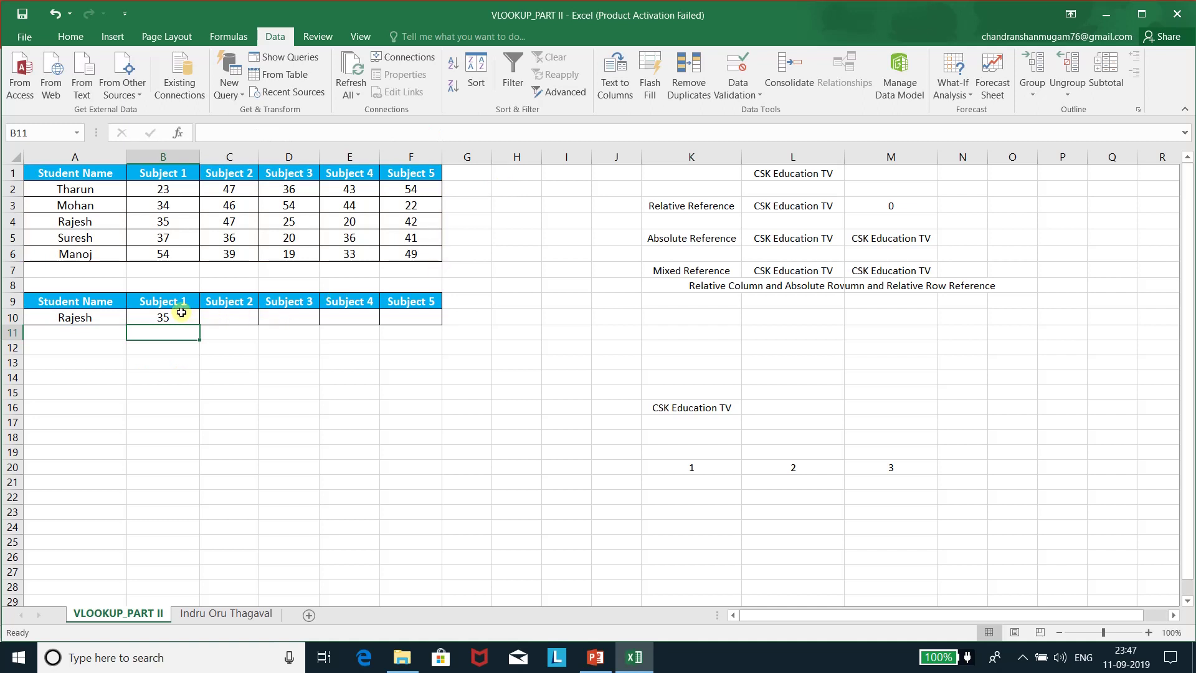
left_click(181, 315)
Fill B10's lookup to F10 and switch A10 to Suresh, showing 37, 36, 20, 36, 41
left_click_drag(199, 323, 436, 323)
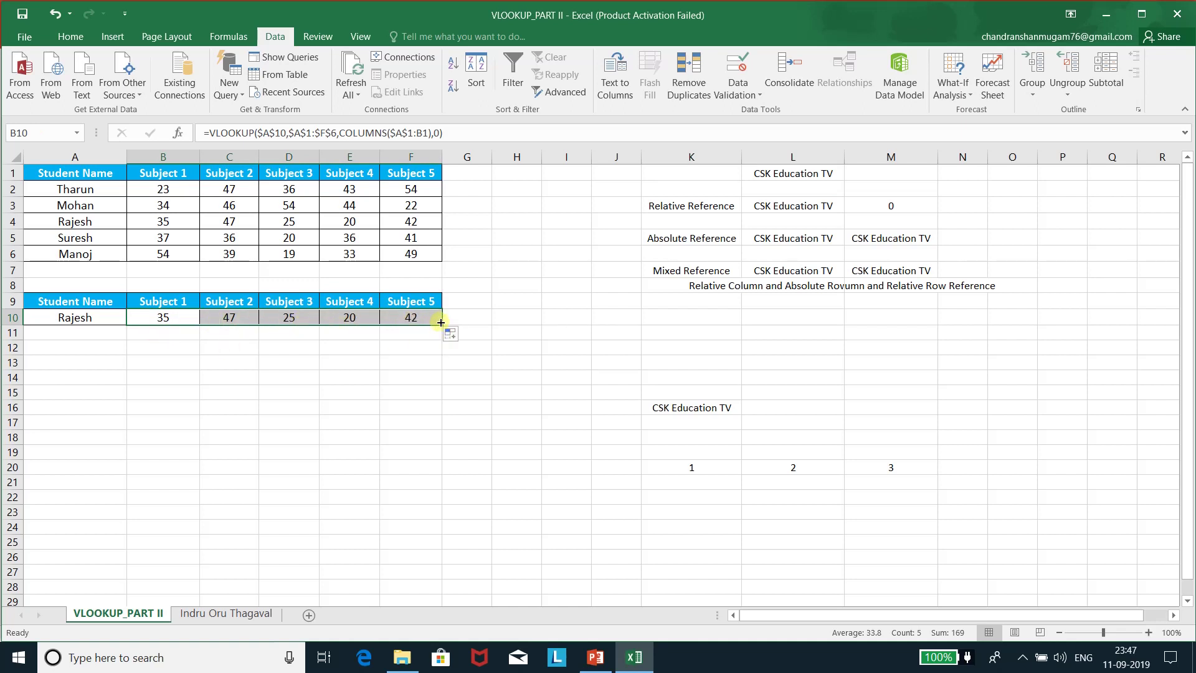
left_click(271, 341)
left_click(110, 318)
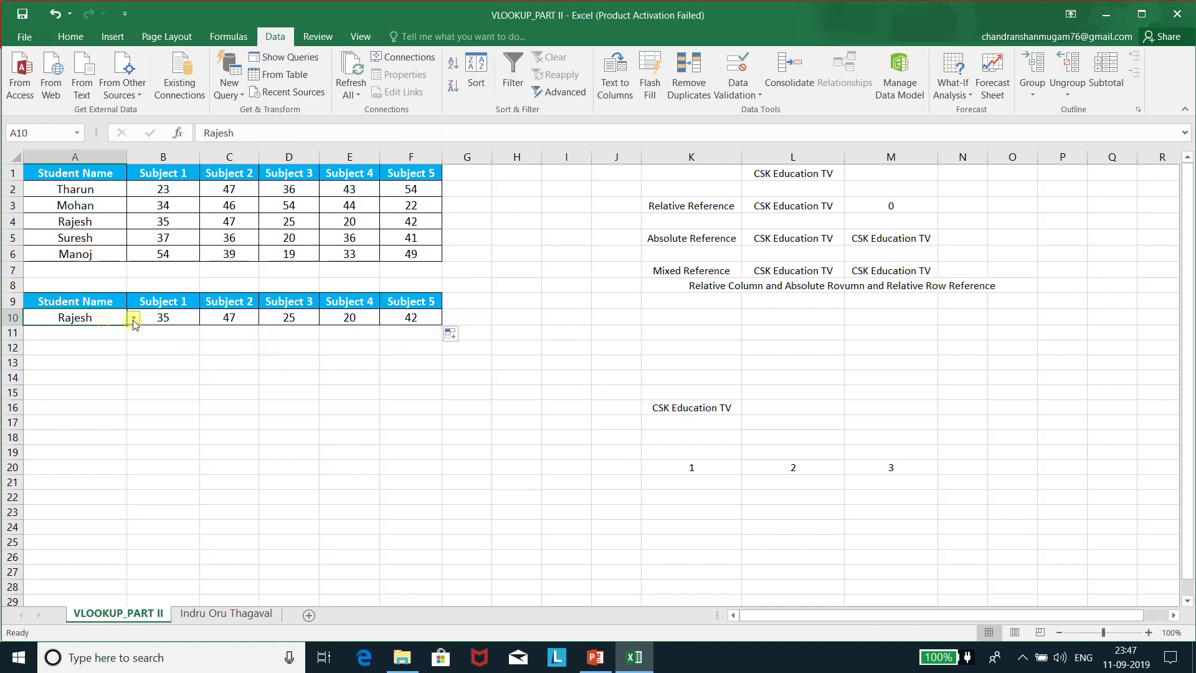
left_click(133, 319)
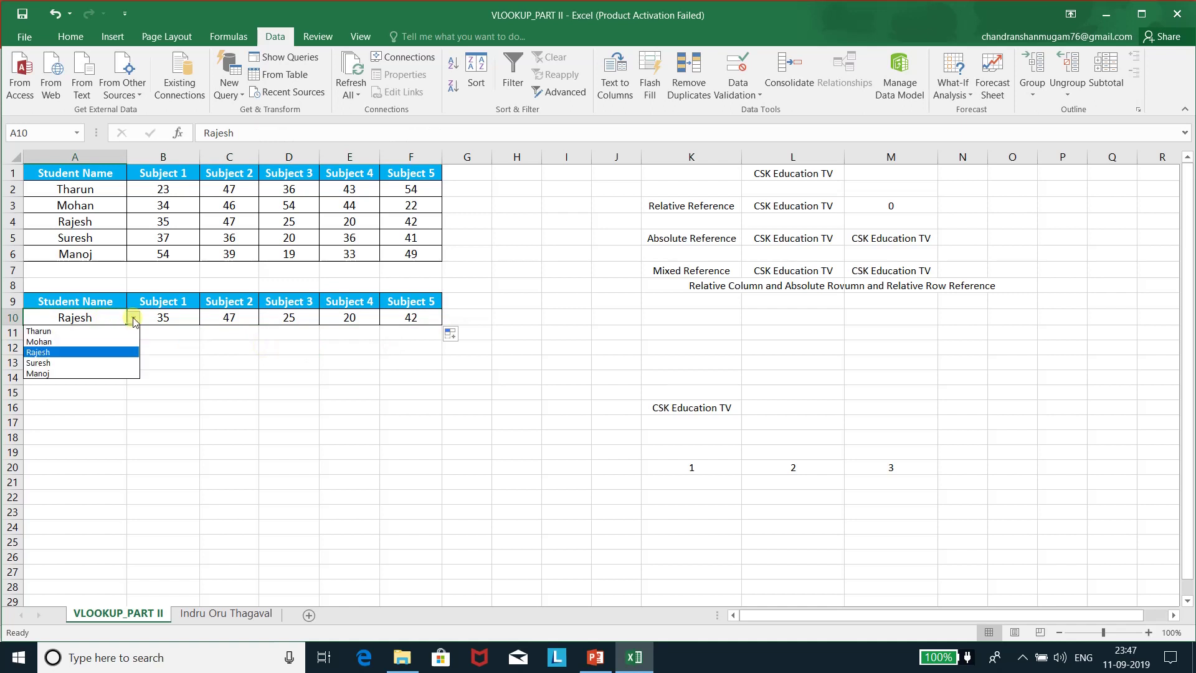
left_click(45, 364)
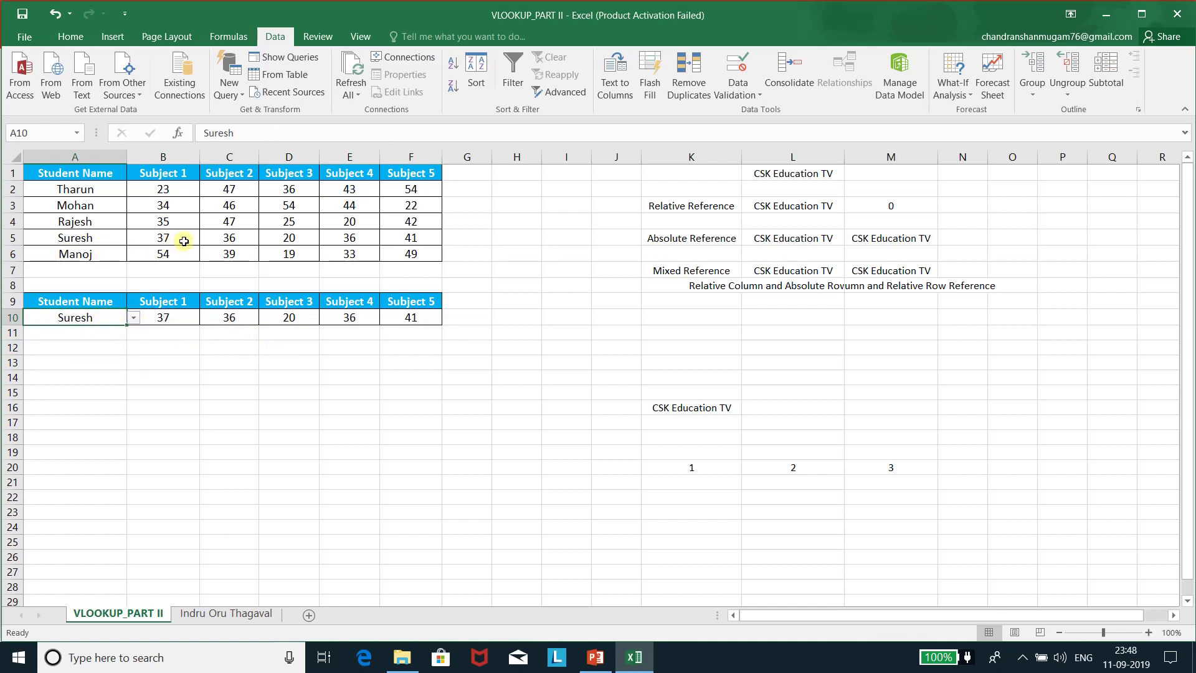
left_click_drag(184, 238, 410, 238)
left_click_drag(185, 317, 408, 318)
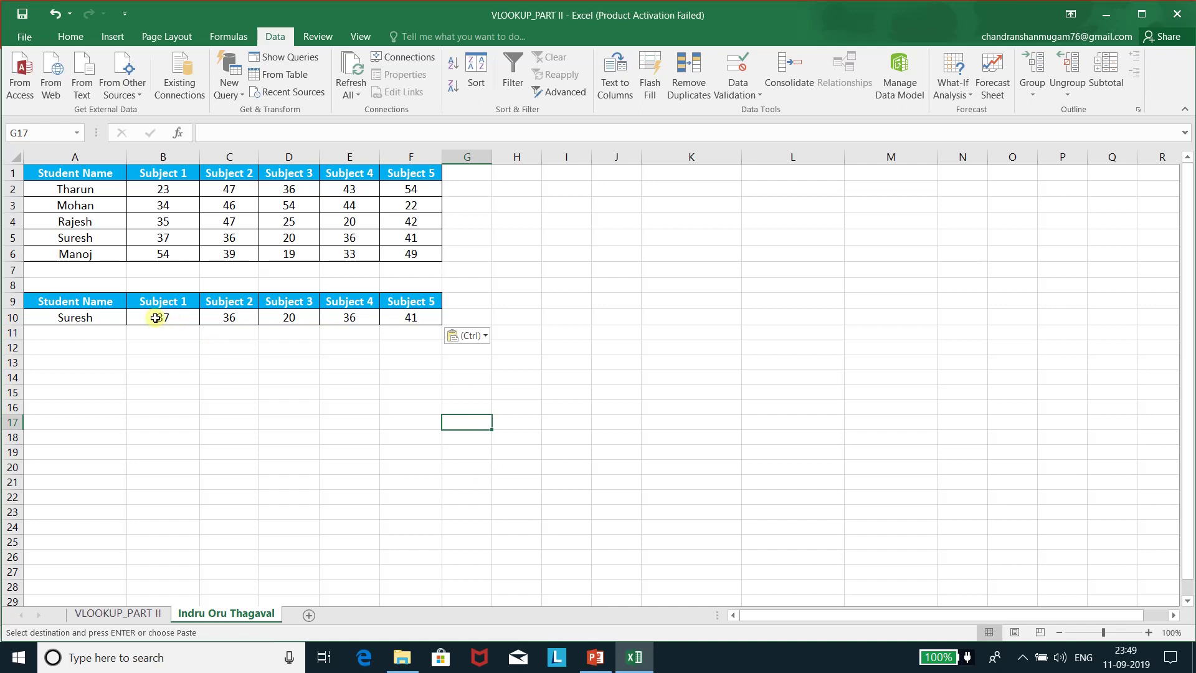
Copy the result table A9:F10 to A14 and clear the pasted scores in B15:F15
mouse_move(91, 301)
left_mouse_down()
mouse_move(391, 302)
mouse_move(391, 318)
left_mouse_up()
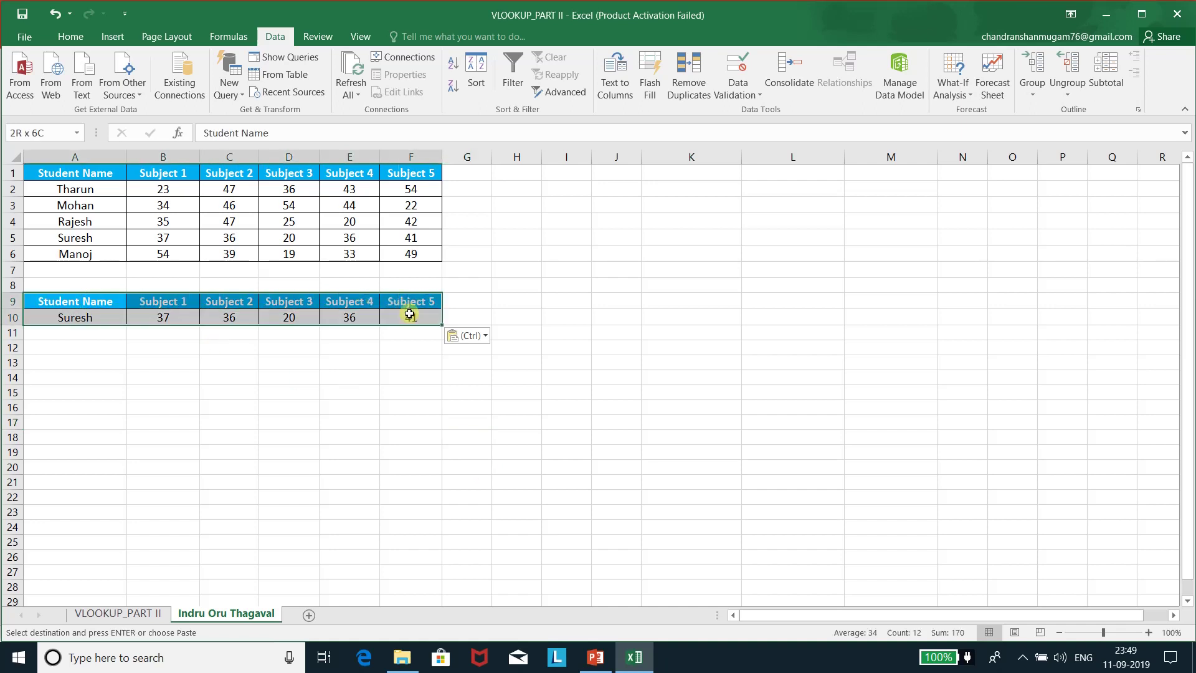
key("ctrl+c")
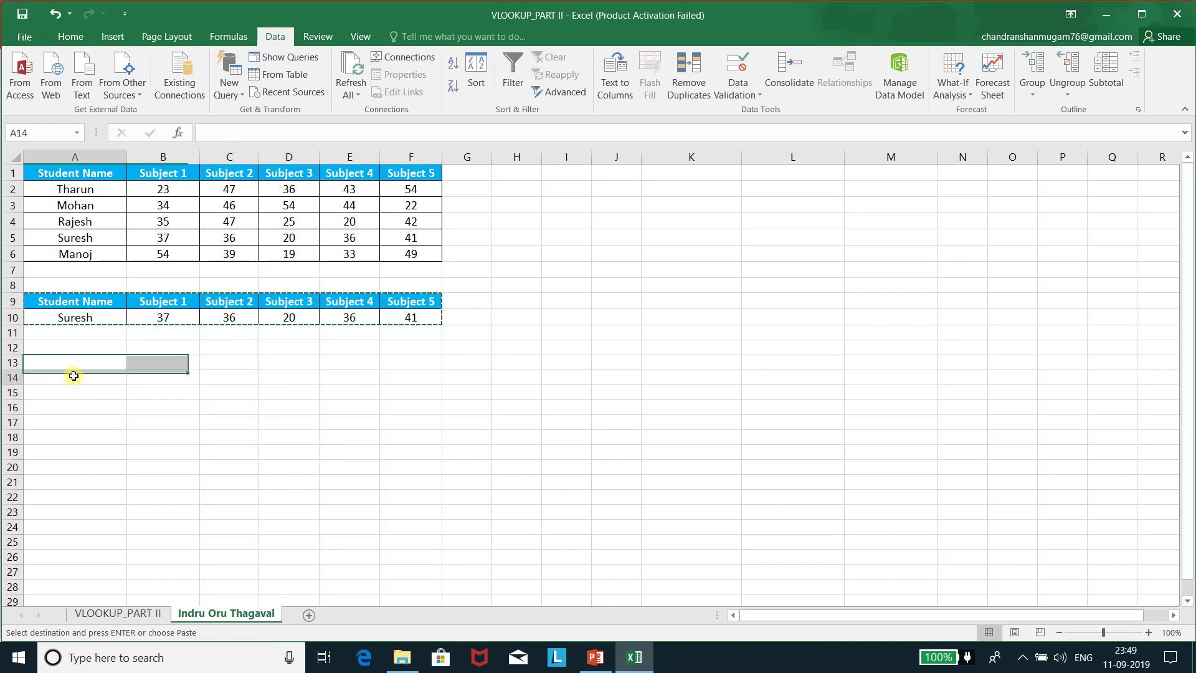
left_click(74, 377)
key("ctrl+v")
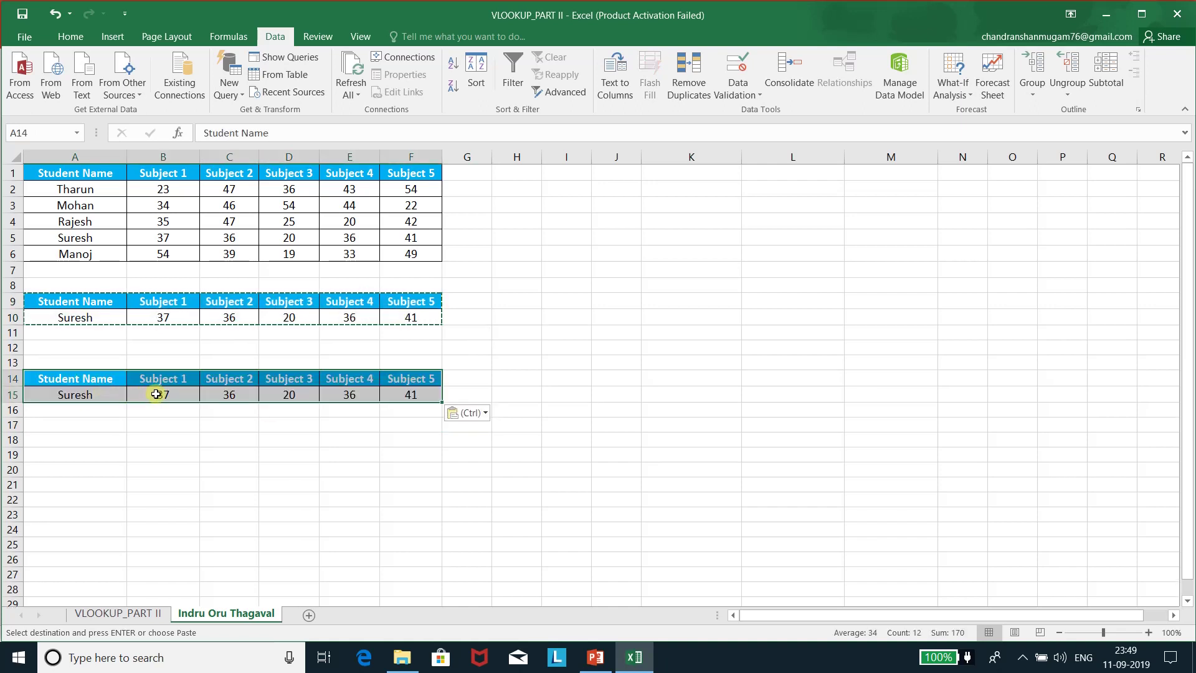
left_click_drag(163, 394, 433, 394)
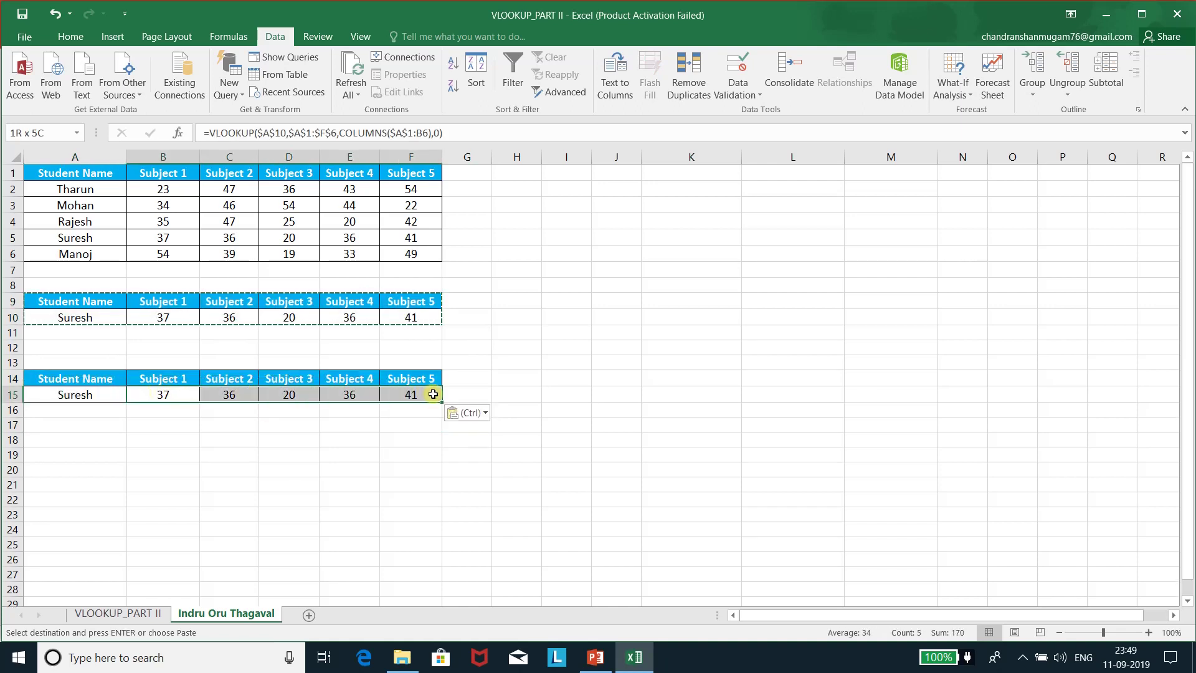
key("Delete")
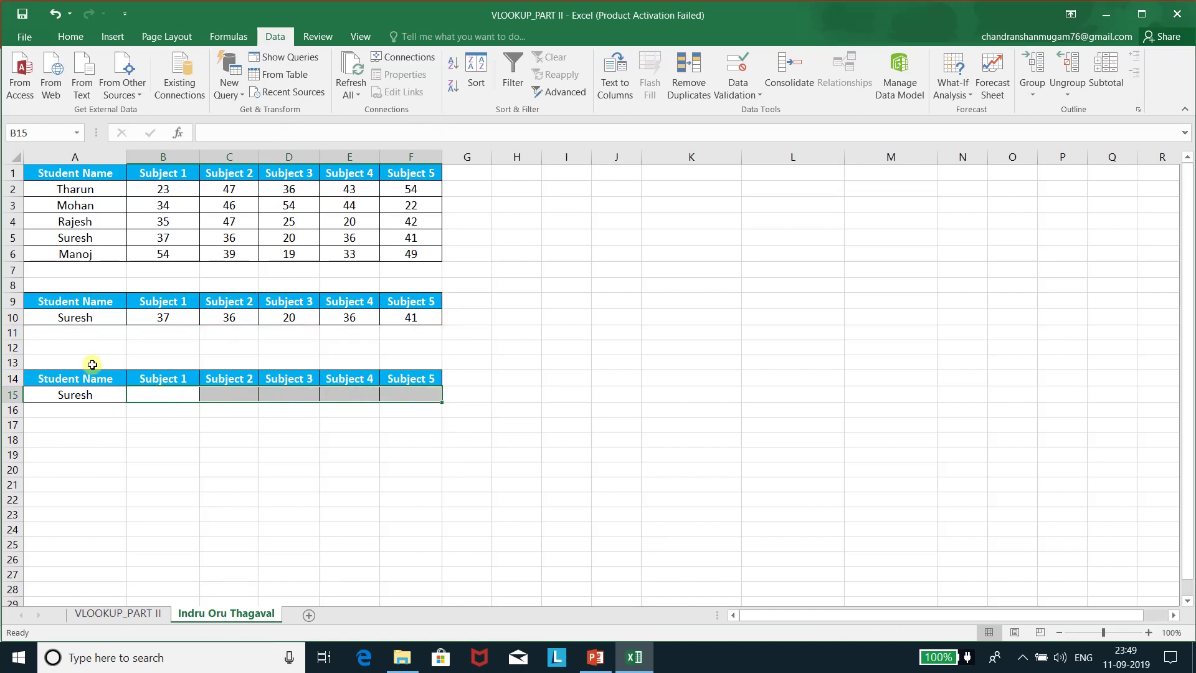
Number the helper row A13:F13 with 1, 2, 3, 4, 5, 6
left_click(93, 363)
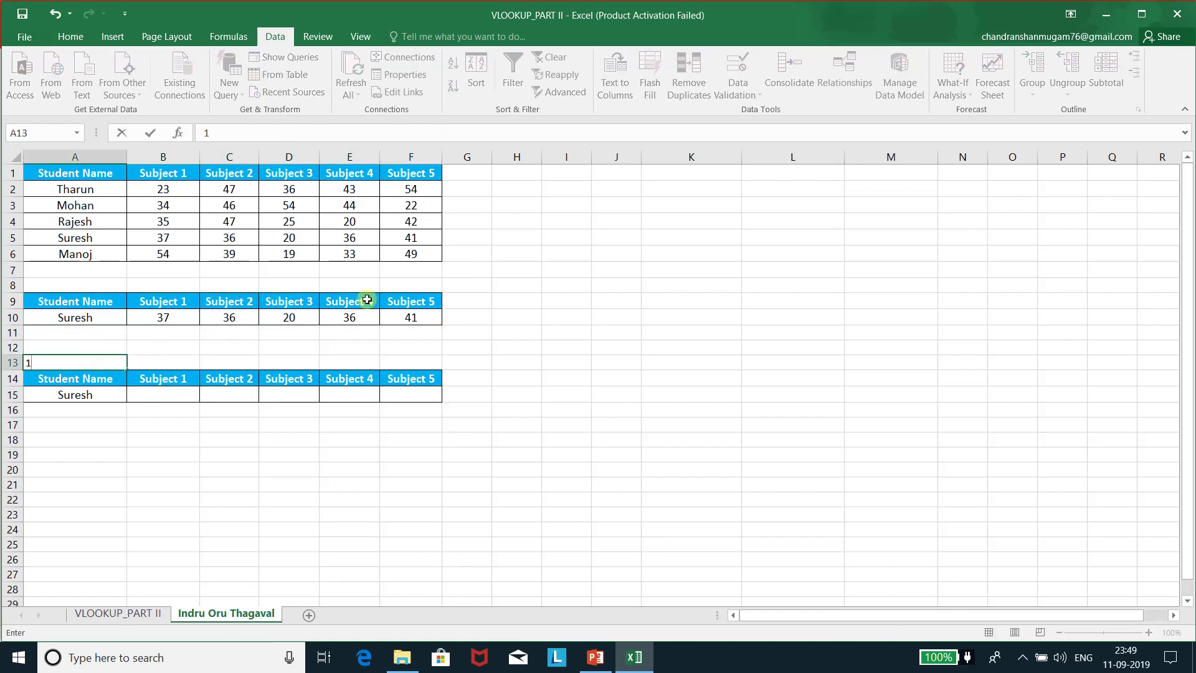
type("1")
key("Tab")
type("2")
key("Tab")
type("3")
key("Tab")
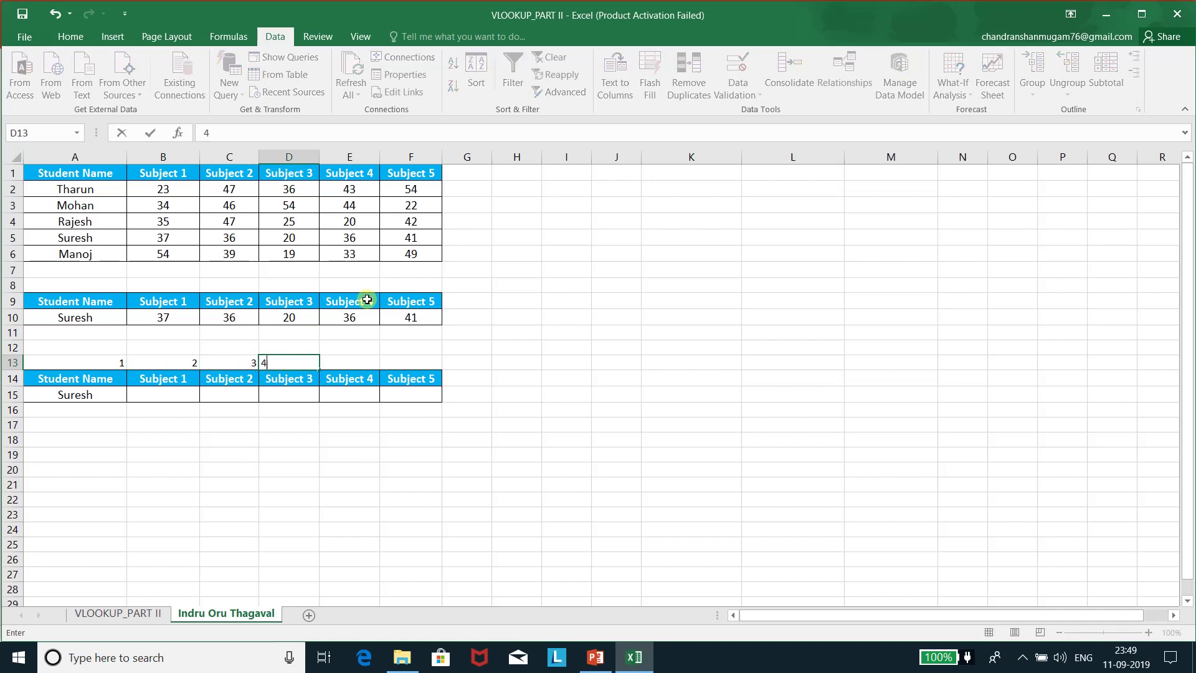
type("4")
key("Tab")
type("5")
key("Tab")
type("6")
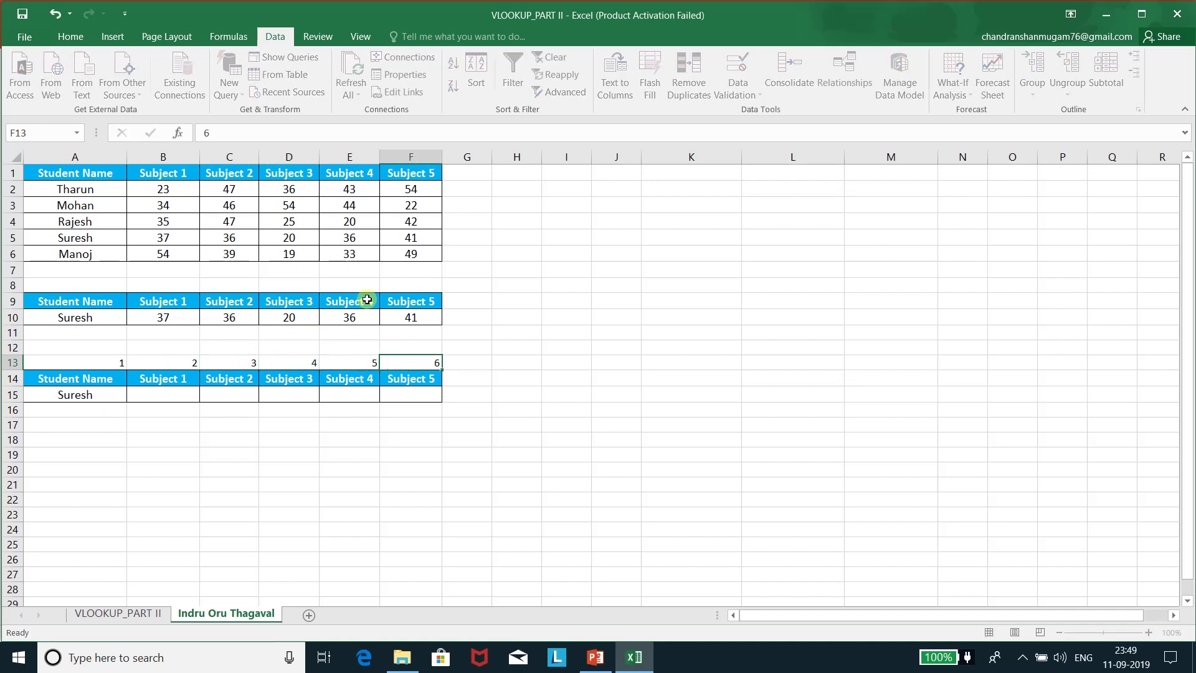
key("Return")
left_click(195, 396)
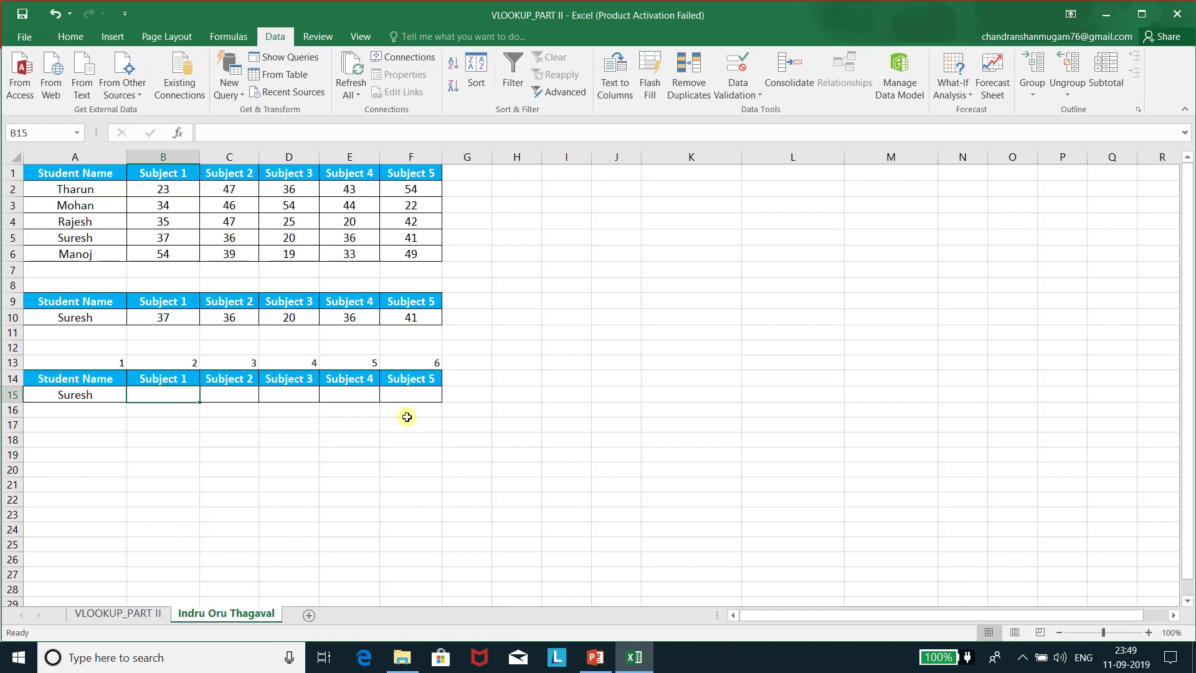
Enter =VLOOKUP($A$15,$A$1:$F$6,B$13,0) in B15 for Subject 1
type("=vl")
key("Tab")
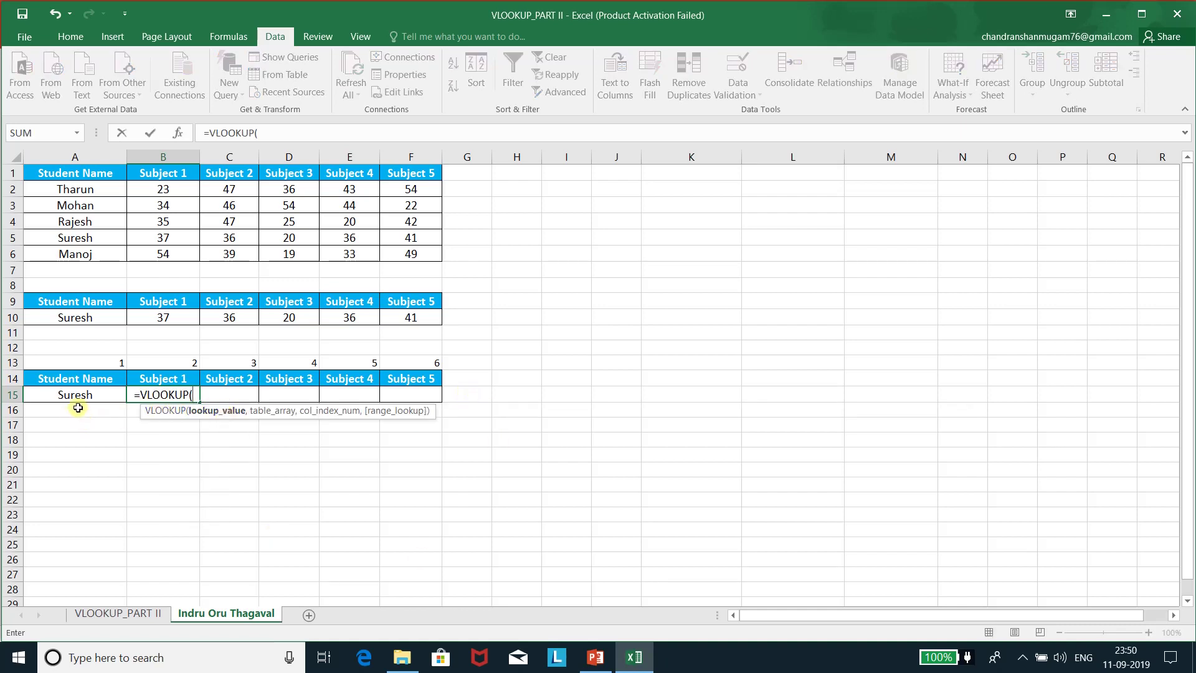
left_click(95, 394)
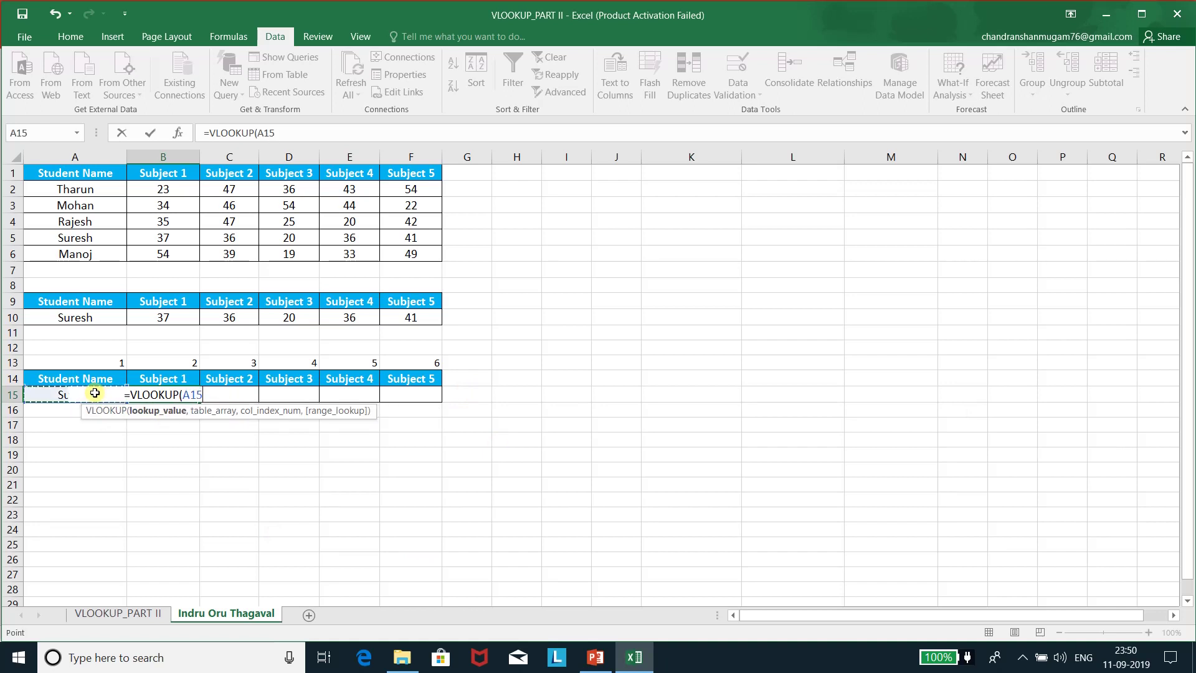
key("F4")
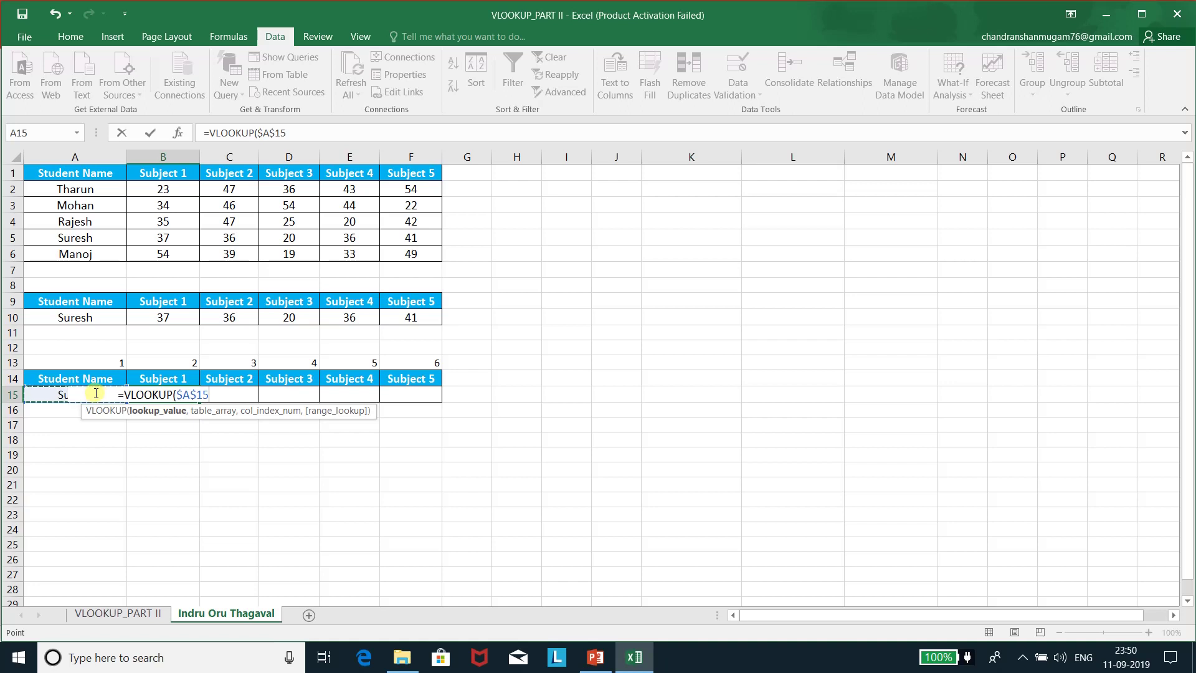
type(",")
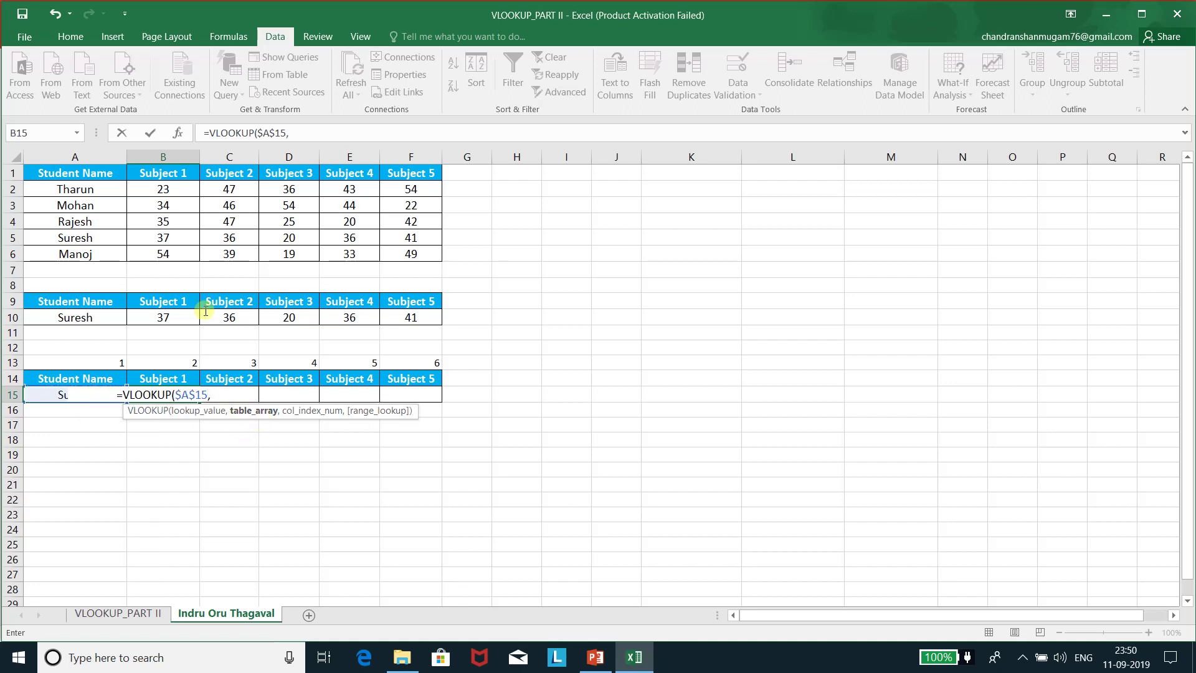
mouse_move(64, 175)
left_mouse_down()
mouse_move(404, 221)
mouse_move(408, 252)
left_mouse_up()
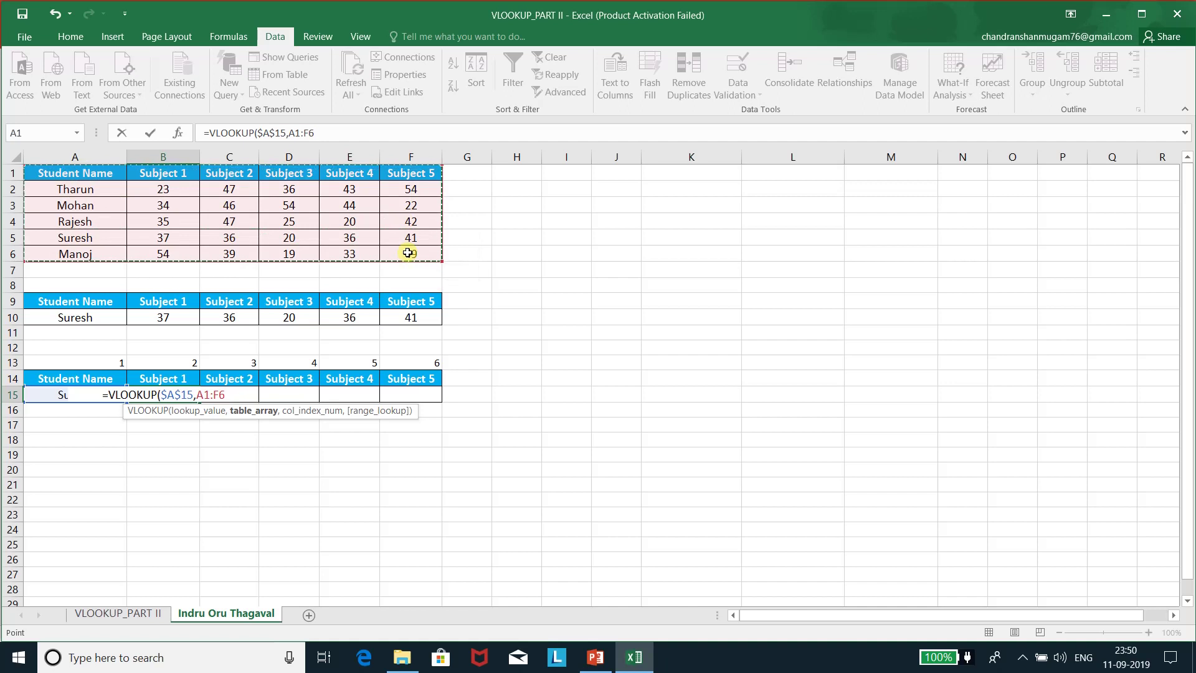
key("F4")
type(",")
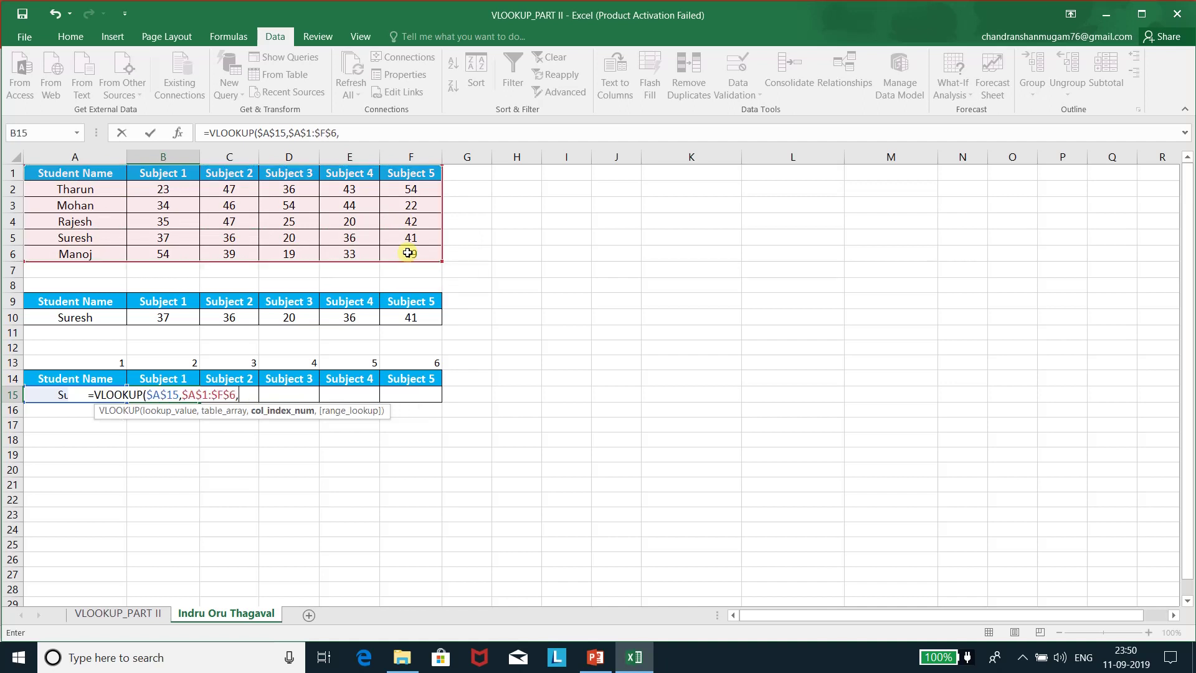
left_click(172, 363)
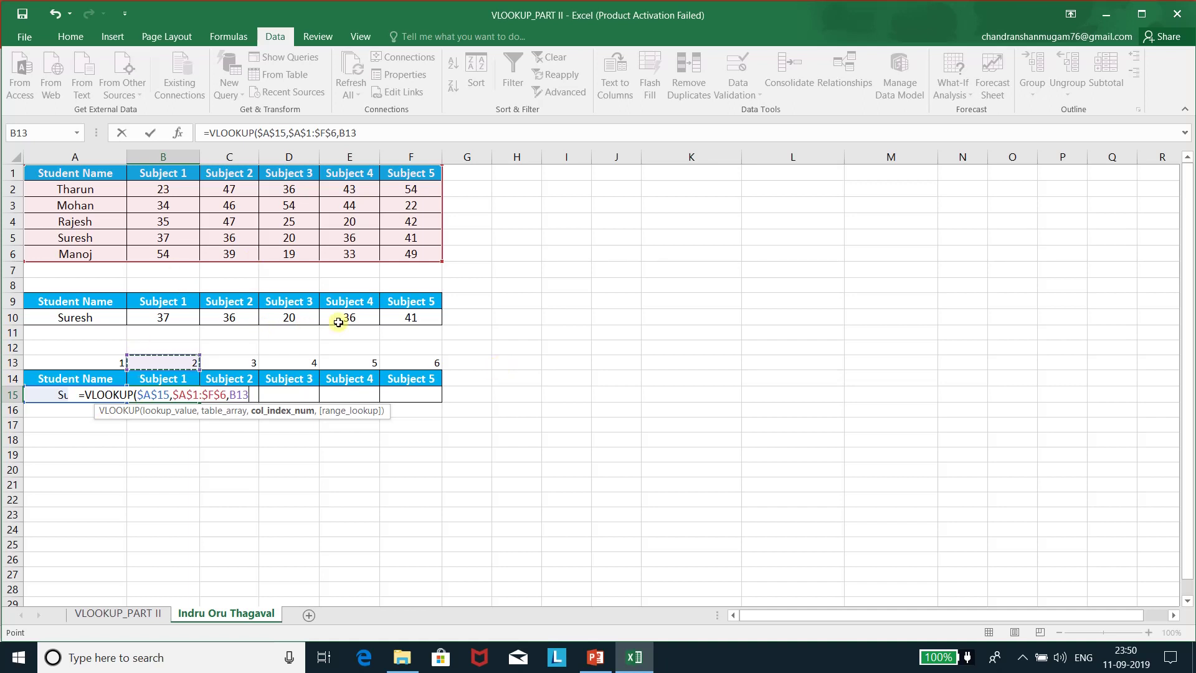
key("F4")
key("F4")
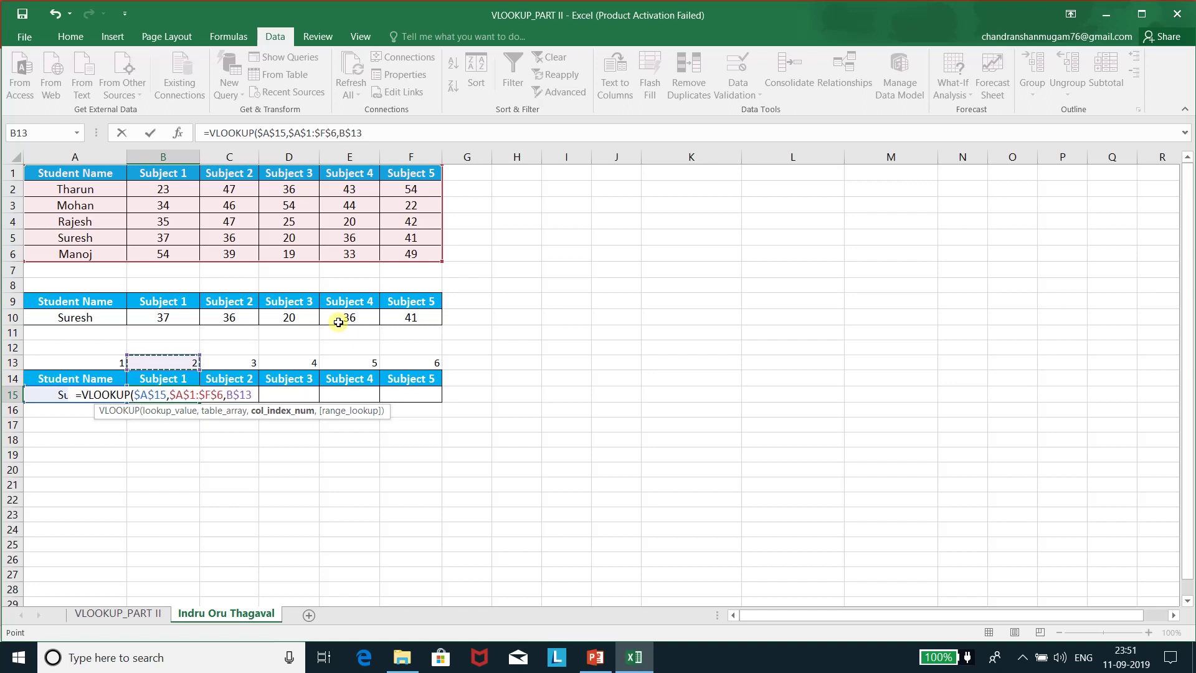
type(",")
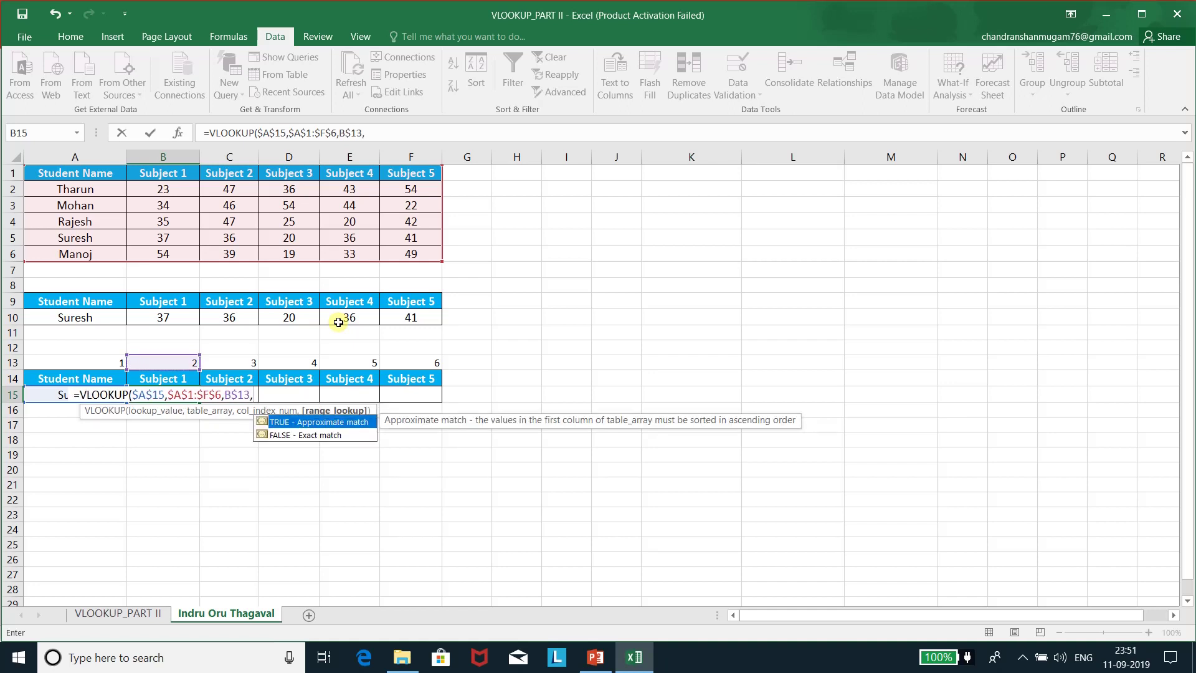
type("0)")
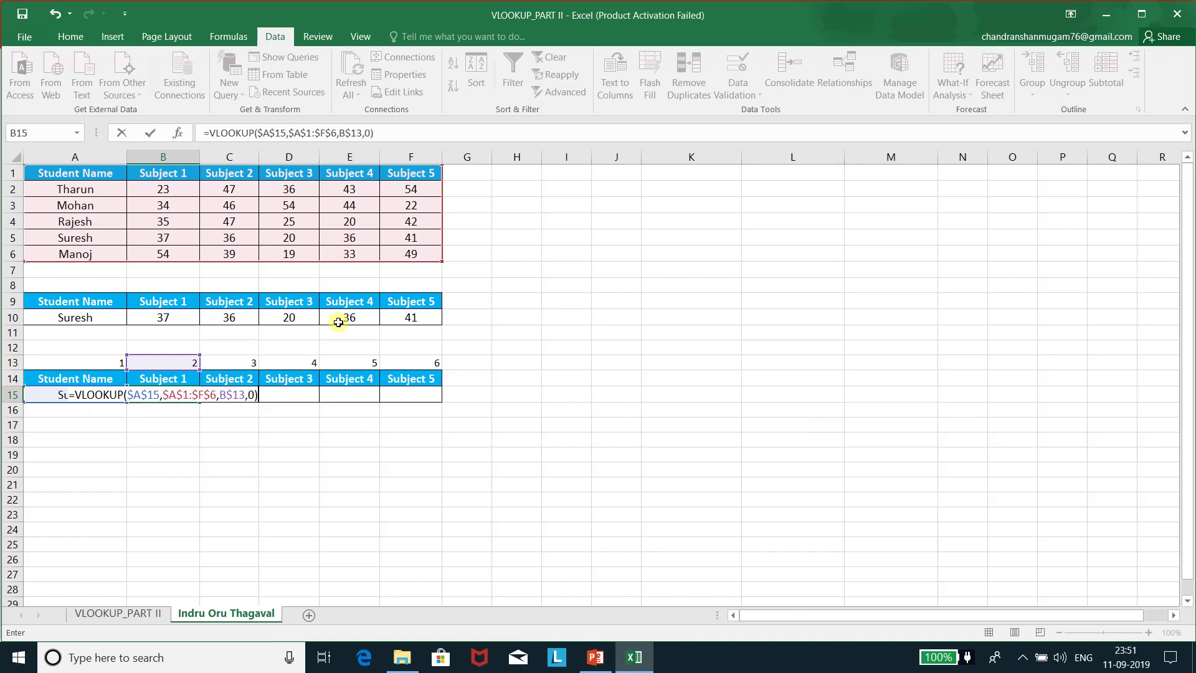
key("Return")
Copy the B15 formula across C15:F15 to return scores 37, 36, 20, 36, 41
key("Up")
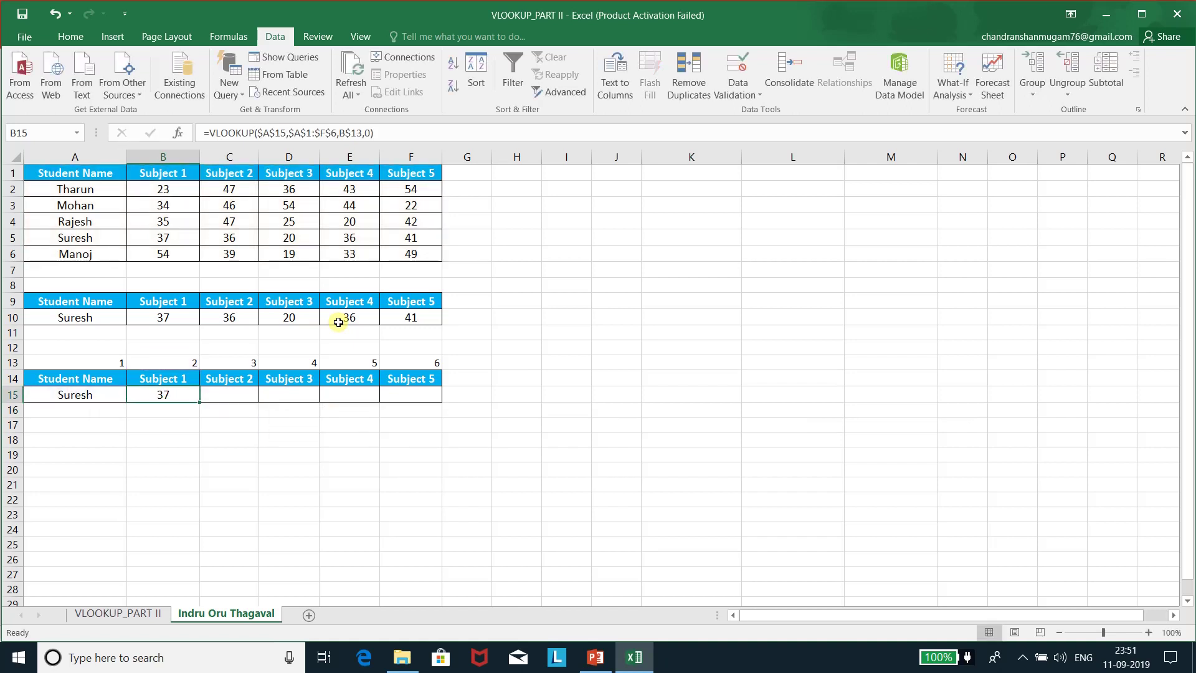
key("ctrl+c")
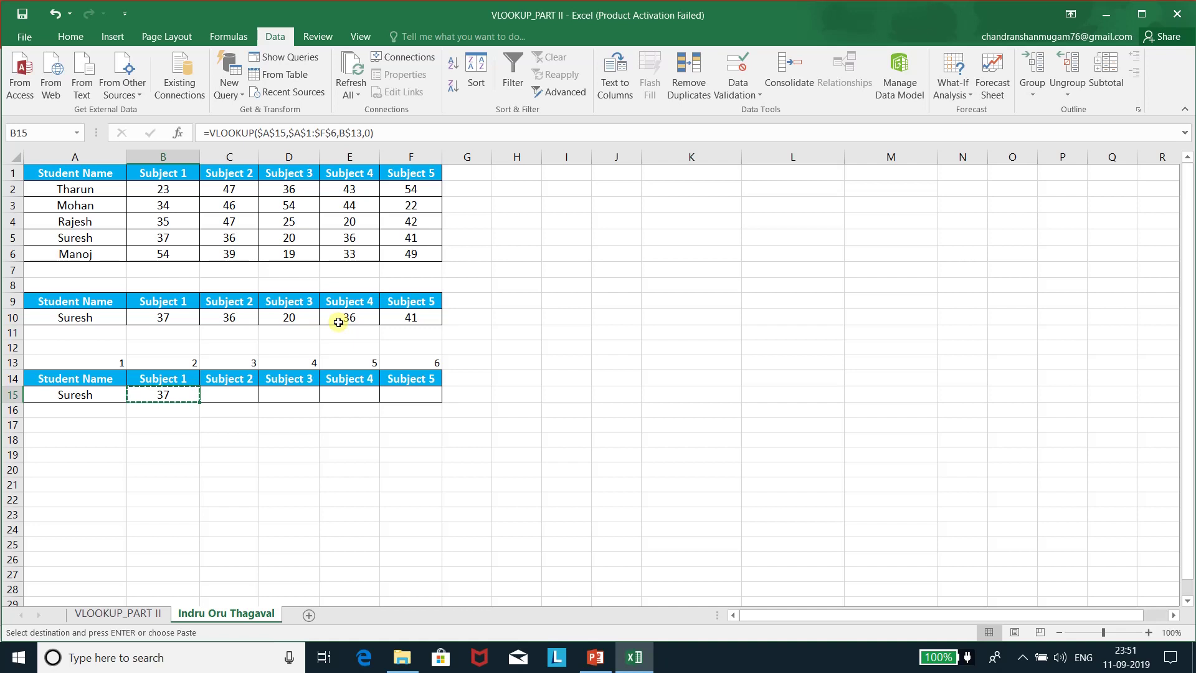
key("Right")
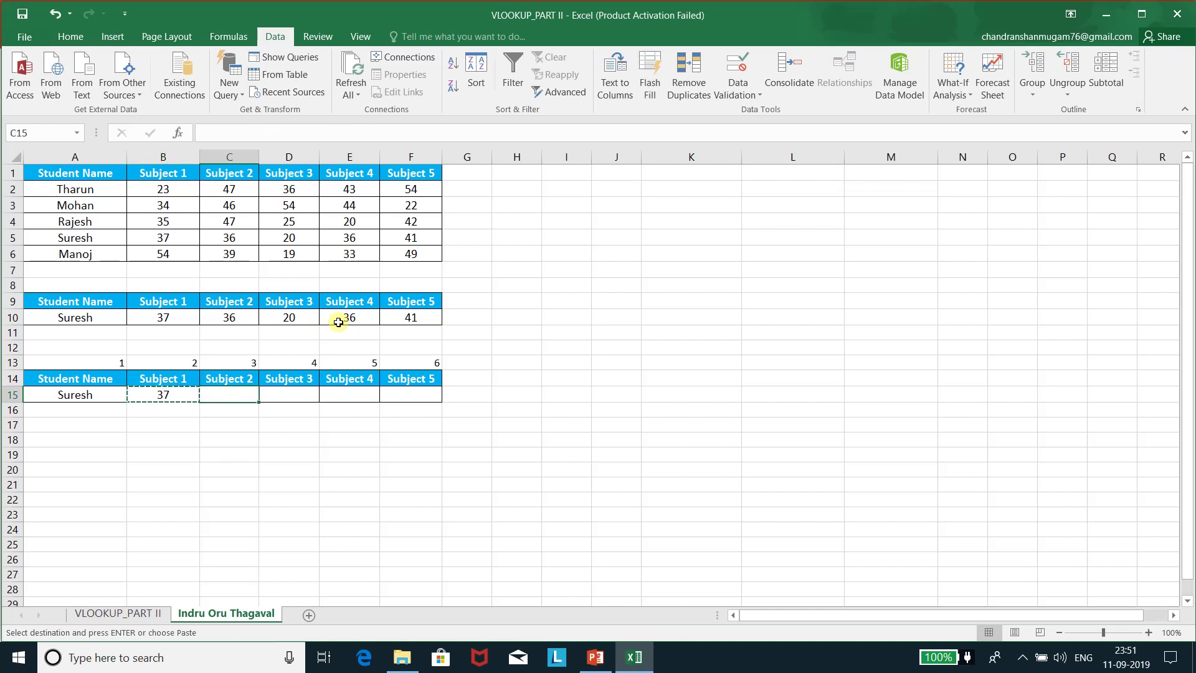
key("shift+Right")
key("shift+Right")
key("shift+Right")
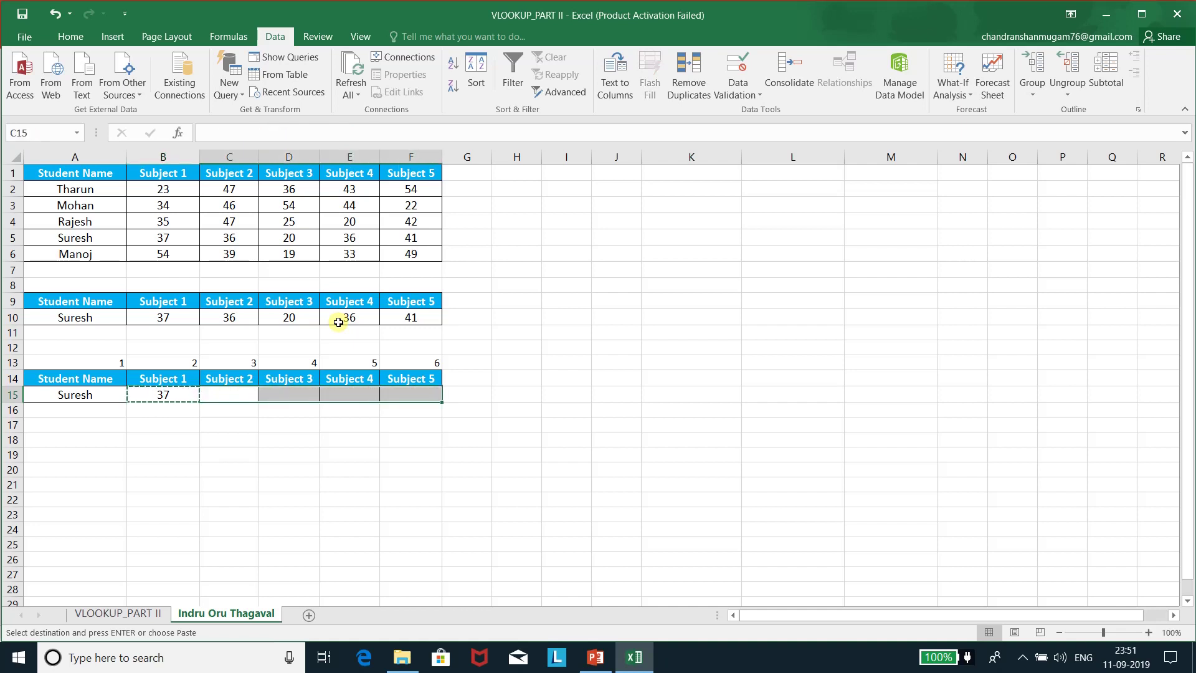
key("ctrl+v")
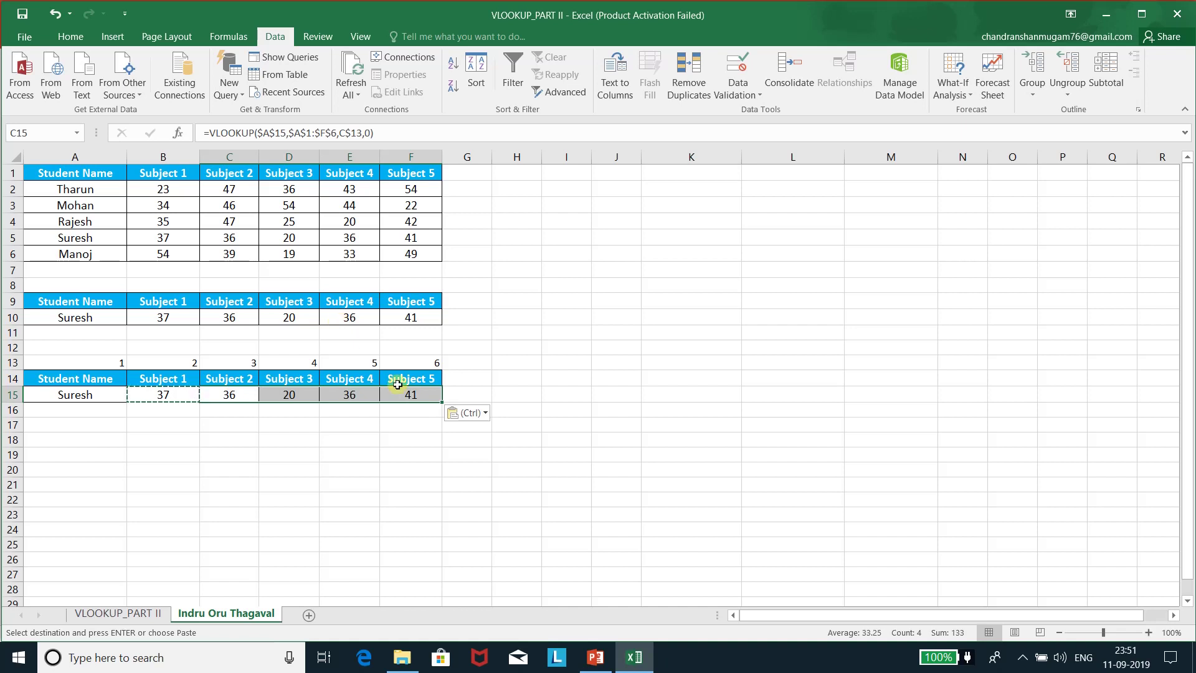
key("Escape")
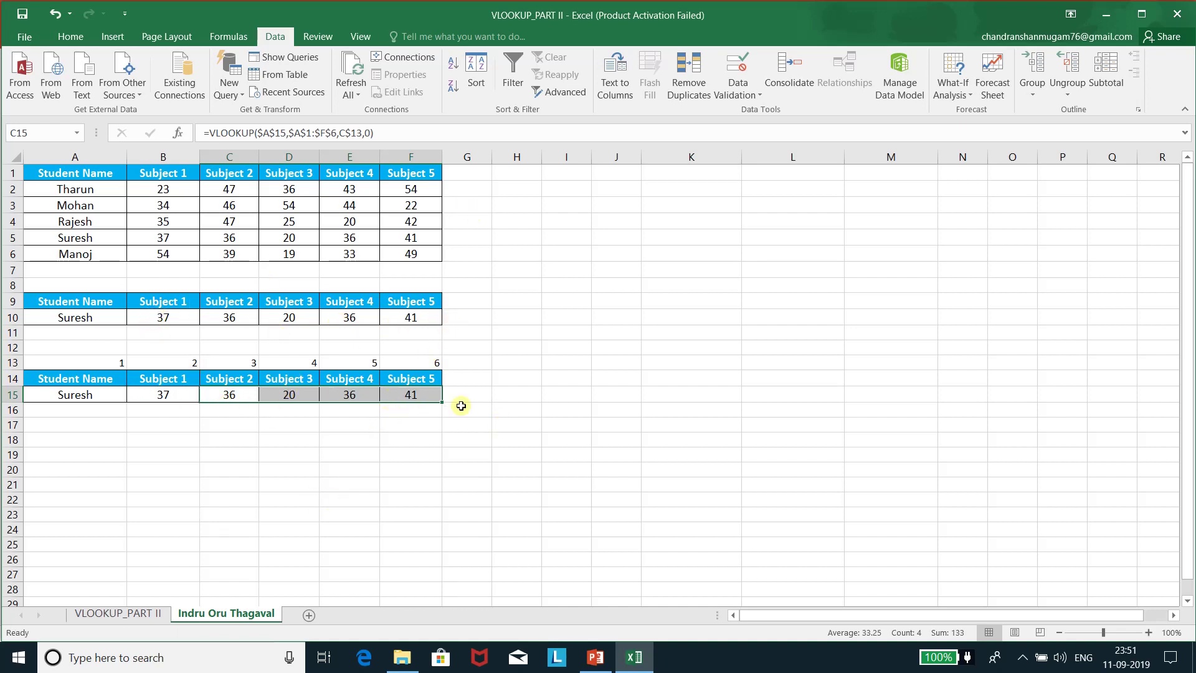
left_click(398, 438)
Insert a blank column B before the subject columns
key("Left")
key("Left")
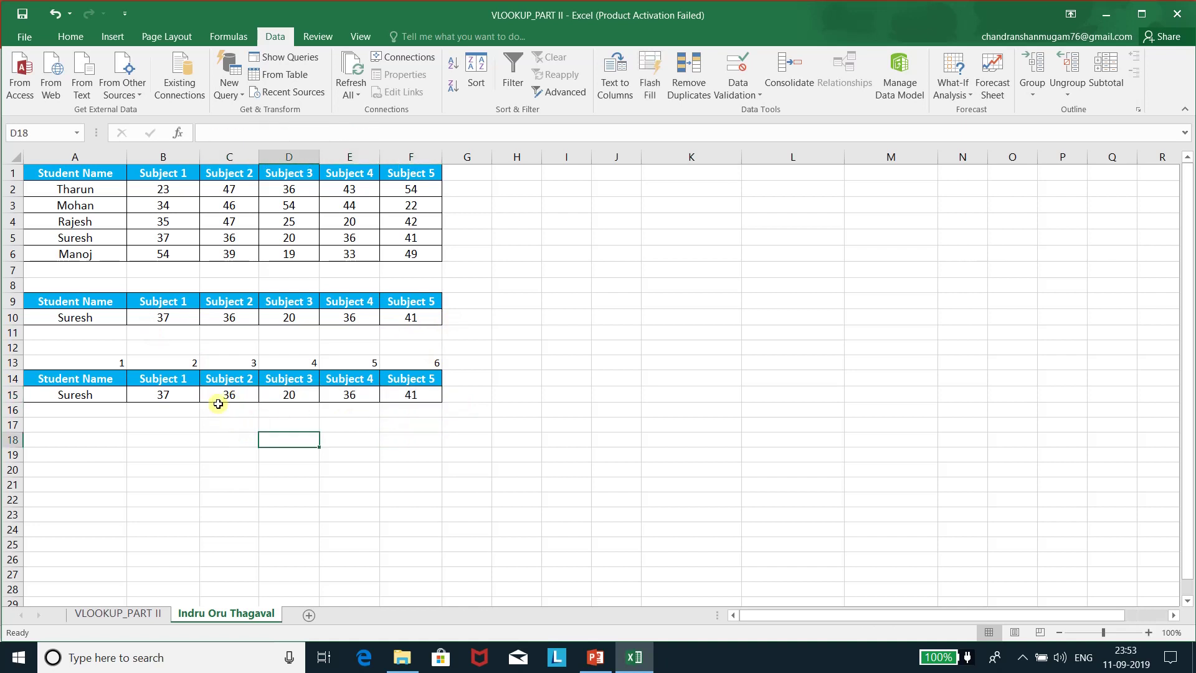
left_click(164, 155)
right_click(164, 155)
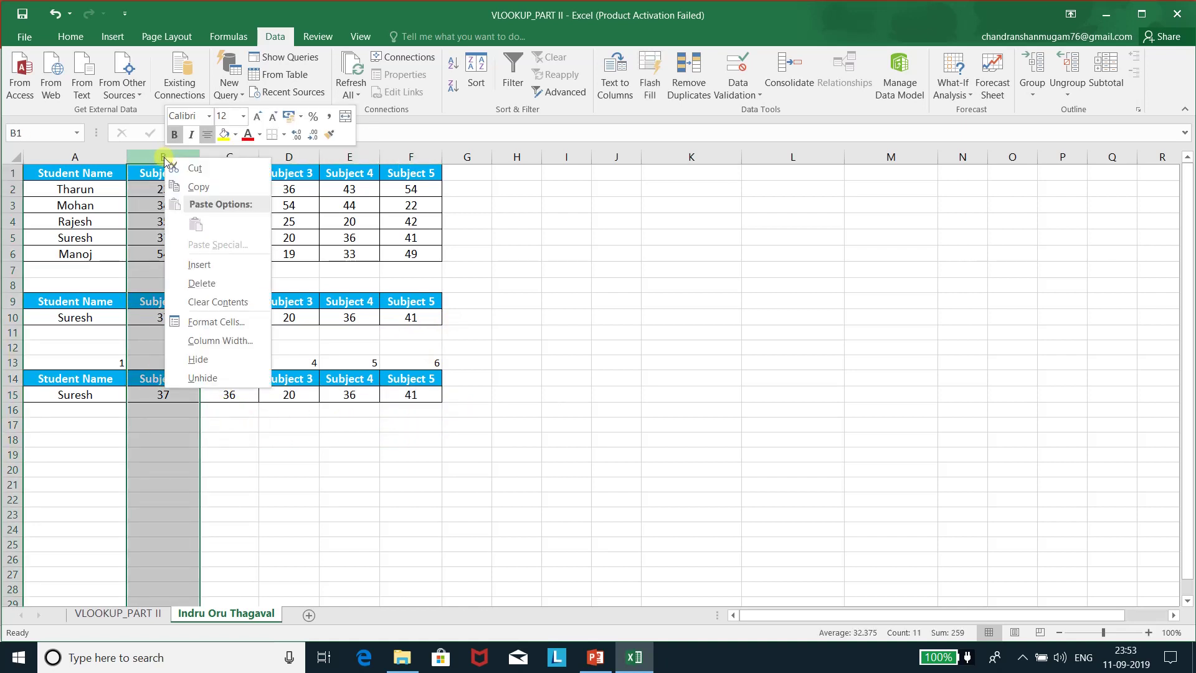
left_click(215, 264)
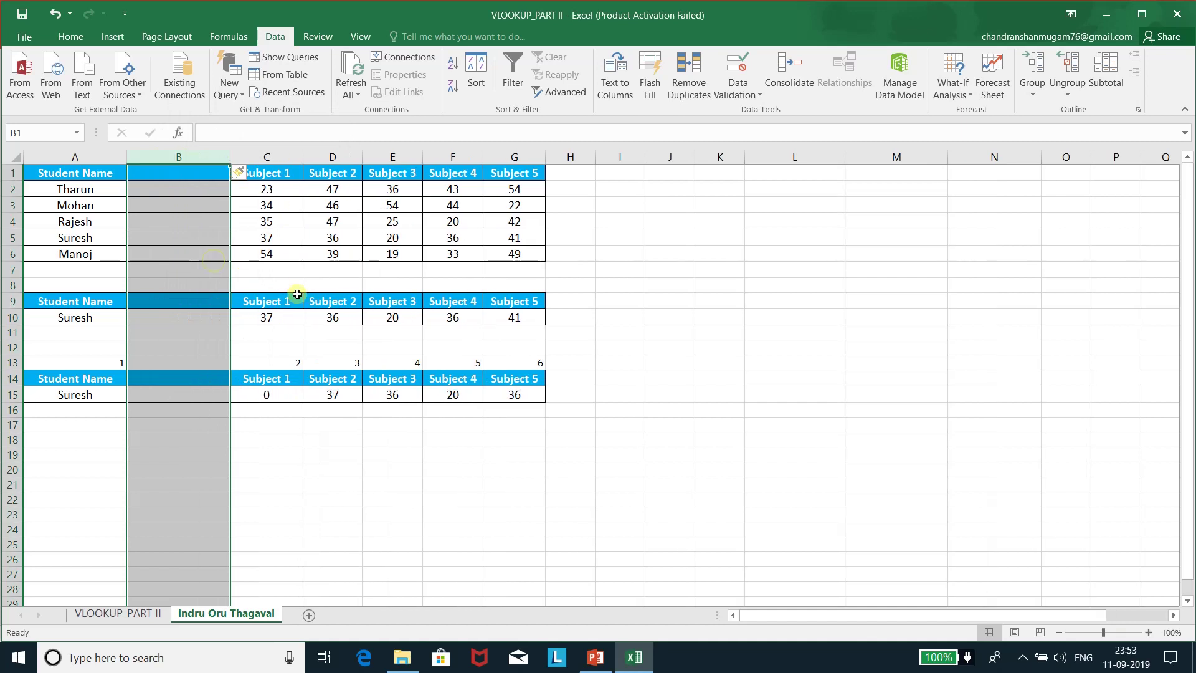
Select the second and third tables to compare row 15's shifted scores with row 10
left_click(300, 302)
left_click_drag(308, 303, 536, 320)
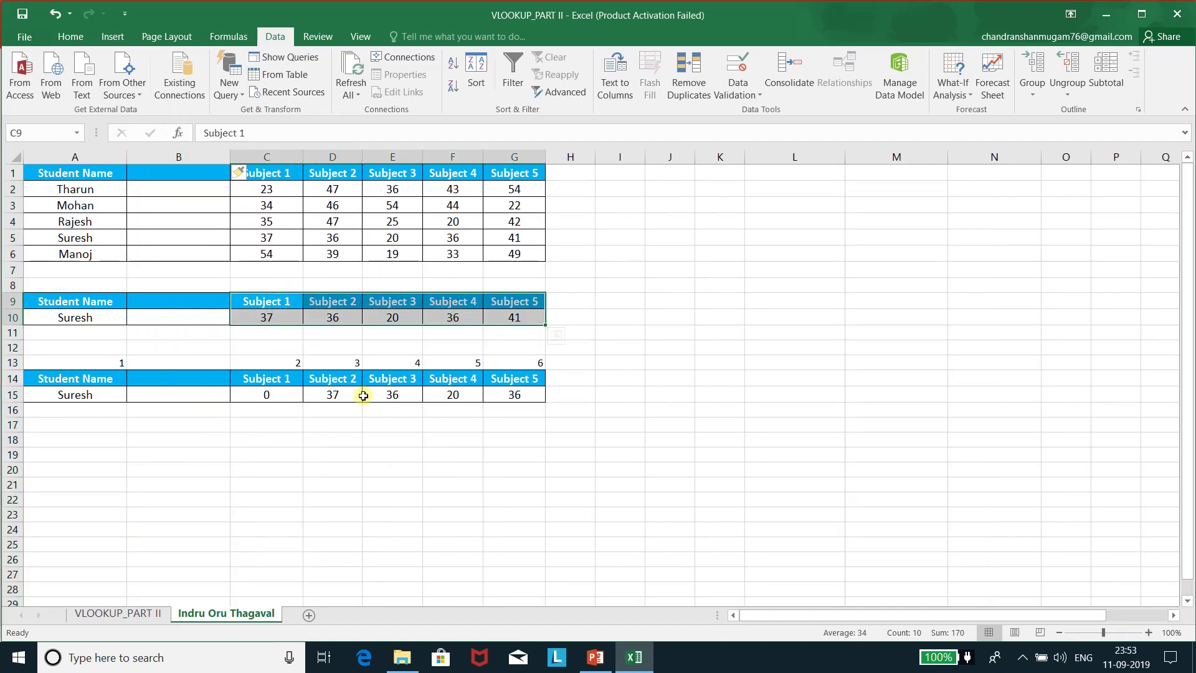
left_click(262, 376)
left_click_drag(283, 390, 513, 397)
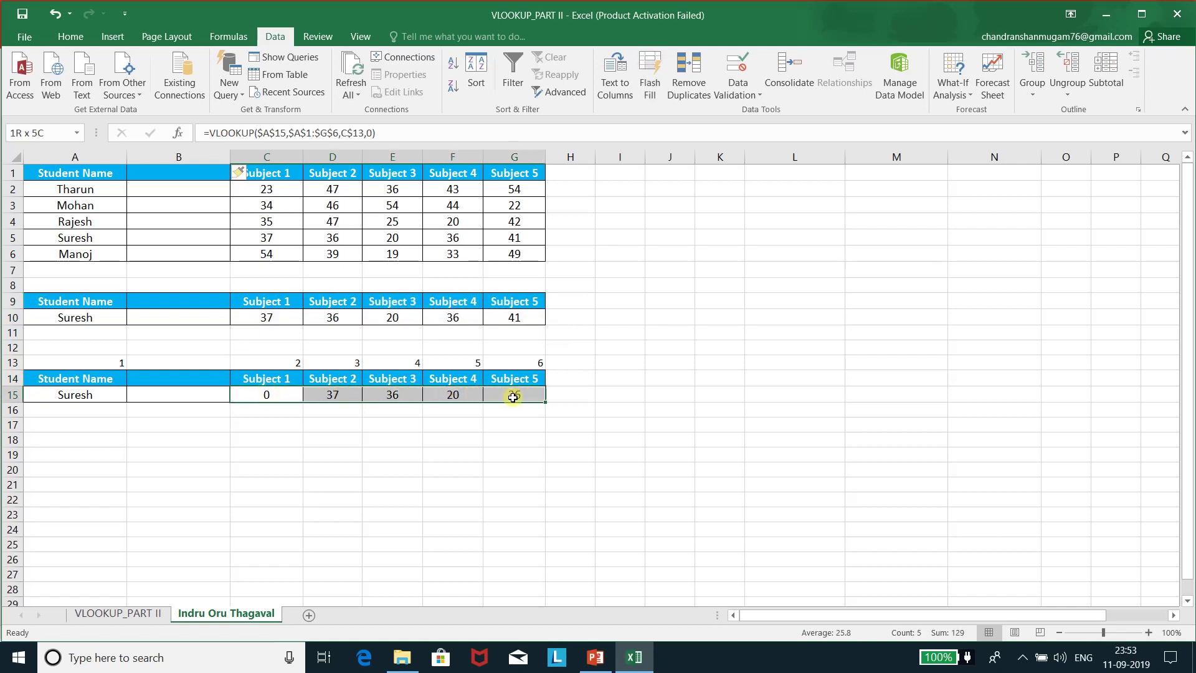
left_click(75, 378)
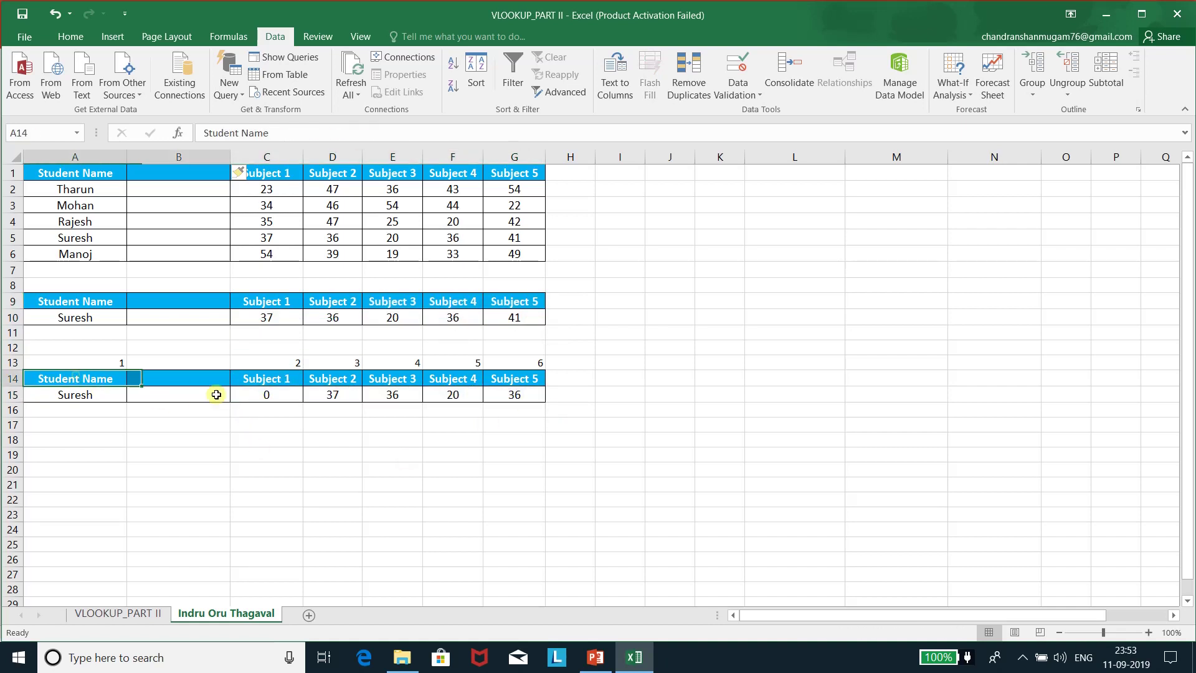
left_click_drag(216, 394, 467, 405)
mouse_move(78, 302)
left_mouse_down()
mouse_move(533, 348)
mouse_move(571, 320)
left_mouse_up()
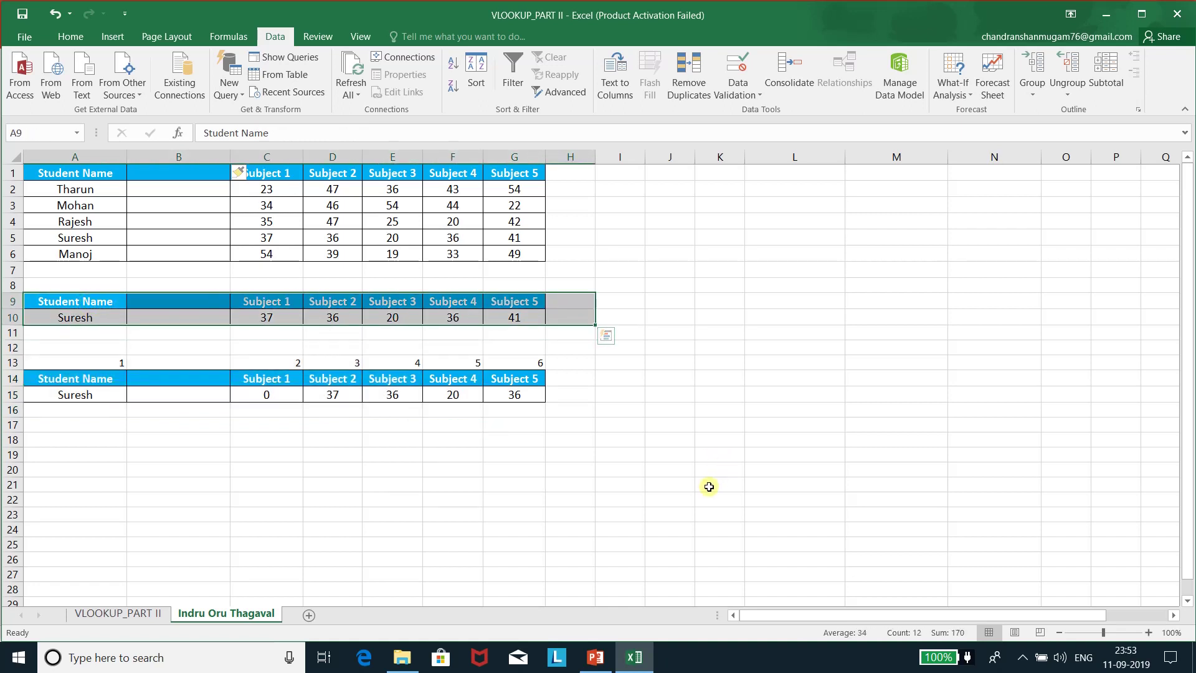